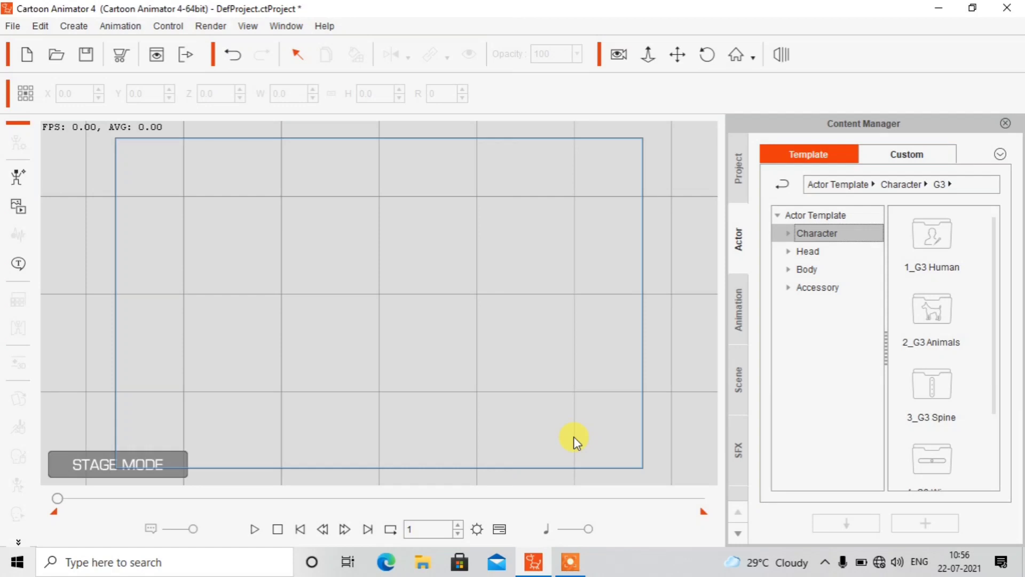
- Import the "background part 2" image from the youtube\backgrounds folder as a prop
click(19, 208)
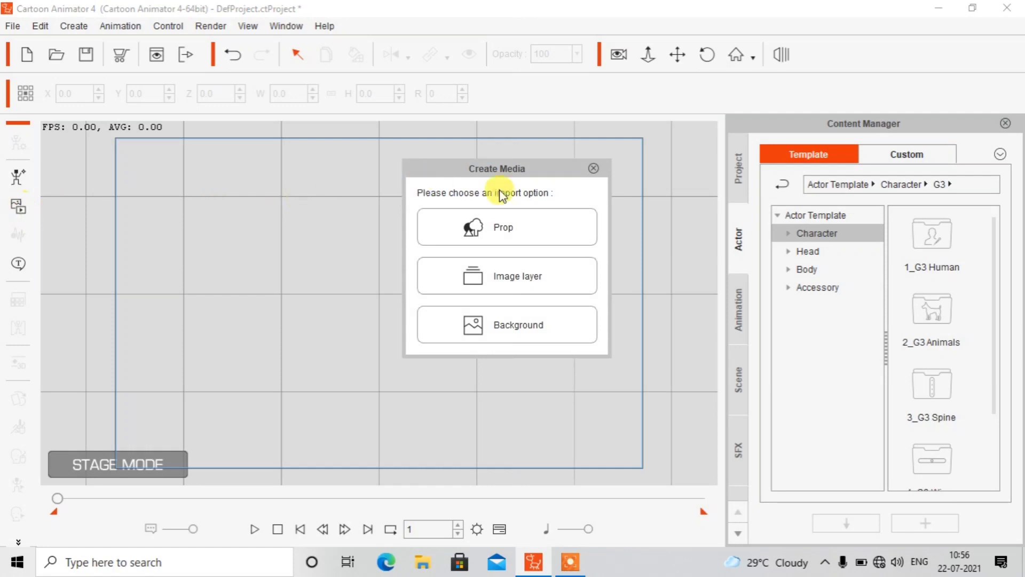
click(512, 233)
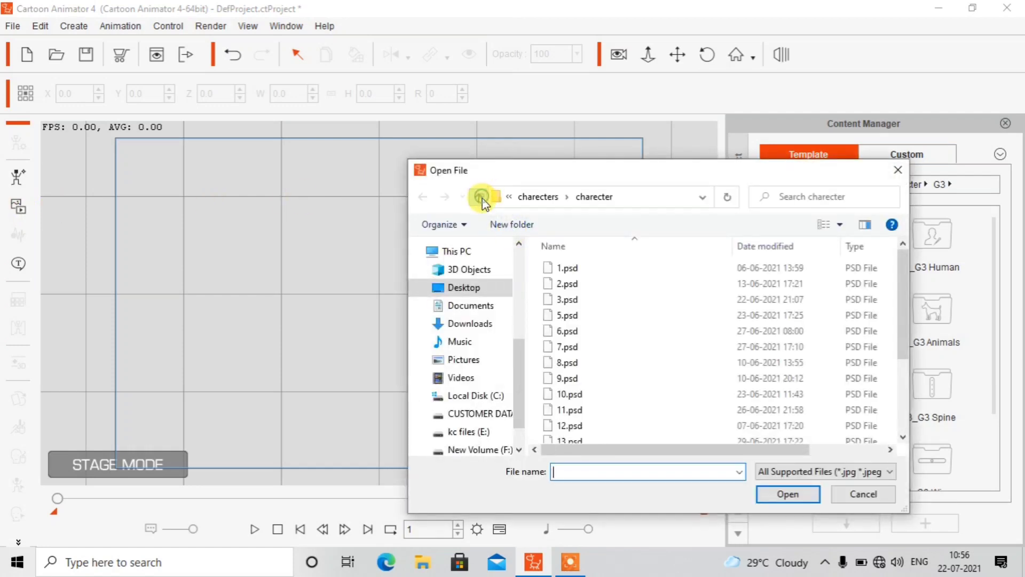
click(482, 197)
click(479, 197)
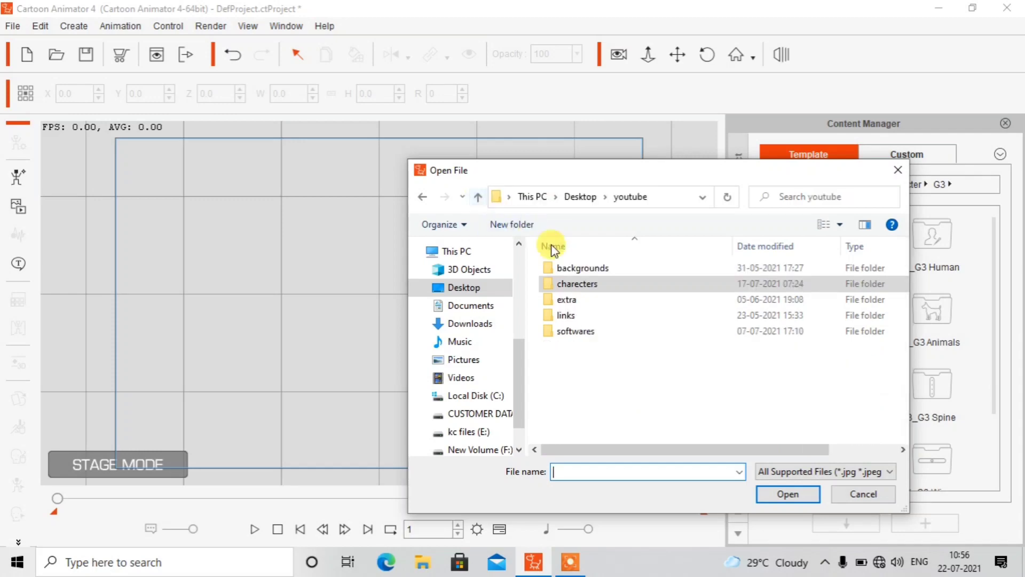
click(611, 270)
double_click(610, 271)
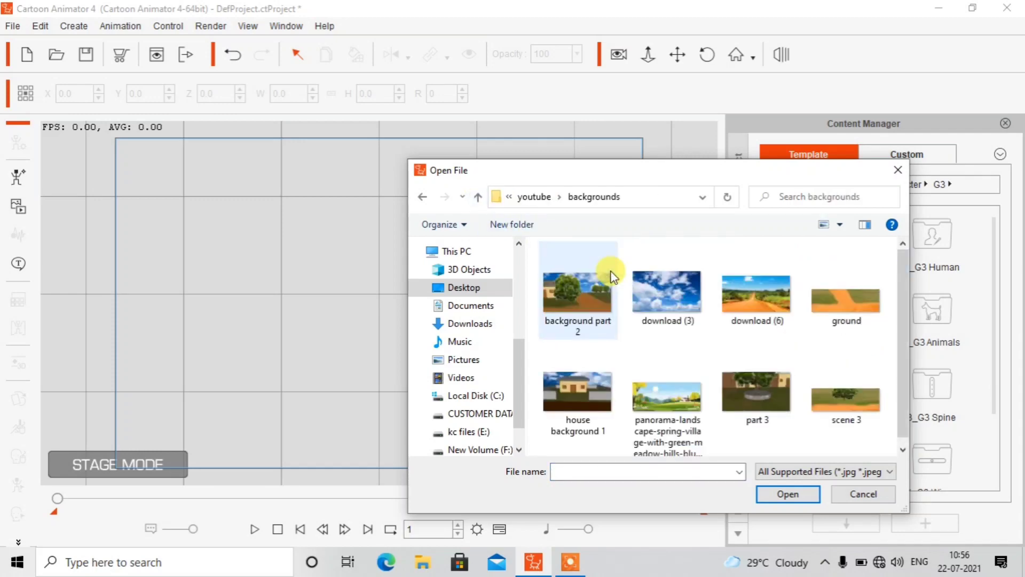
double_click(591, 280)
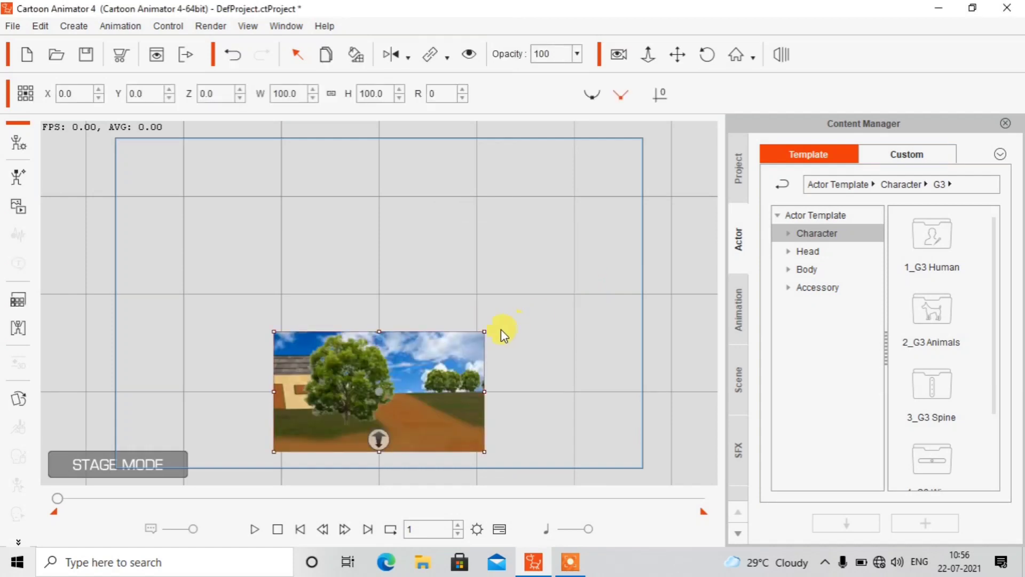
- Scale the background prop up to about 281% and position it at about X 2.3, Y 90.1 to fill the camera frame
drag(483, 330, 668, 202)
drag(561, 344, 581, 261)
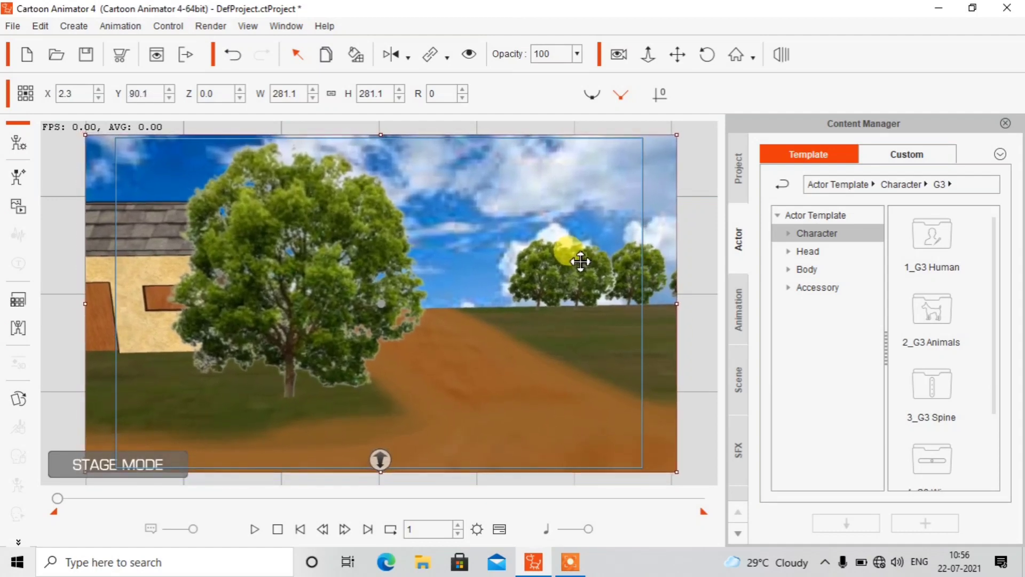
click(677, 268)
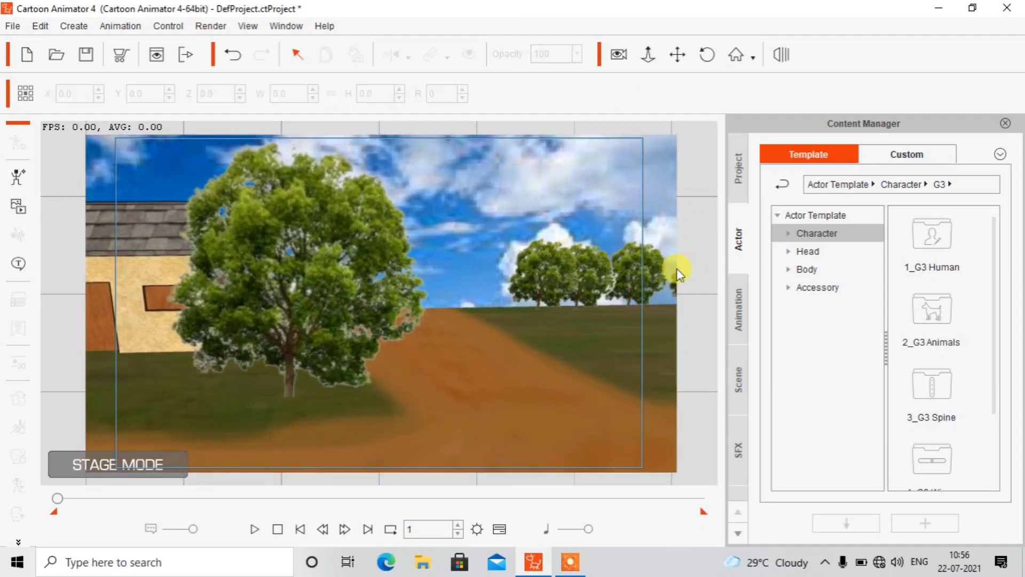
- Add the male human character template "Elasti...e_01_S" from the G3 human templates to the stage, in front of the tree
click(787, 235)
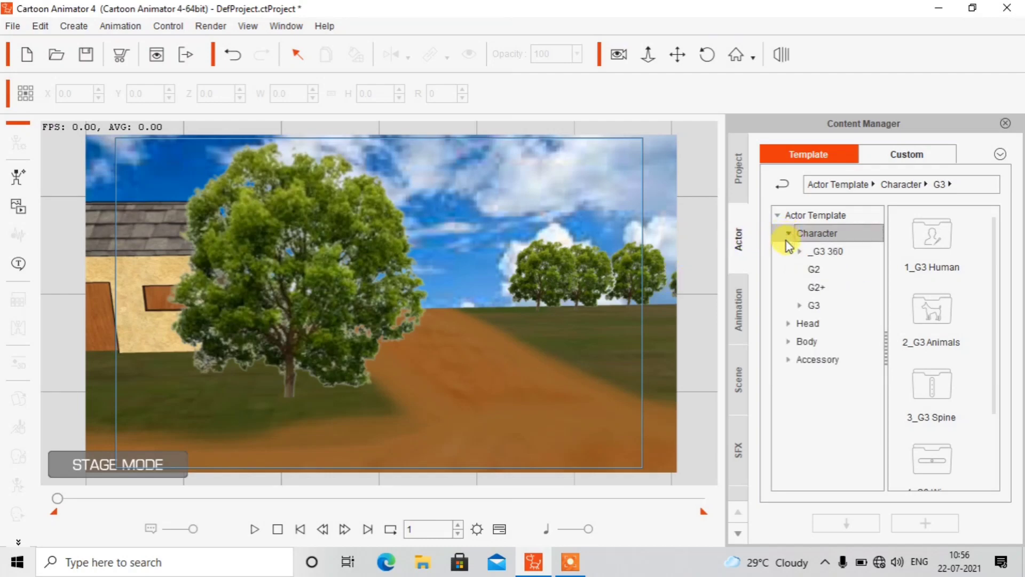
click(799, 307)
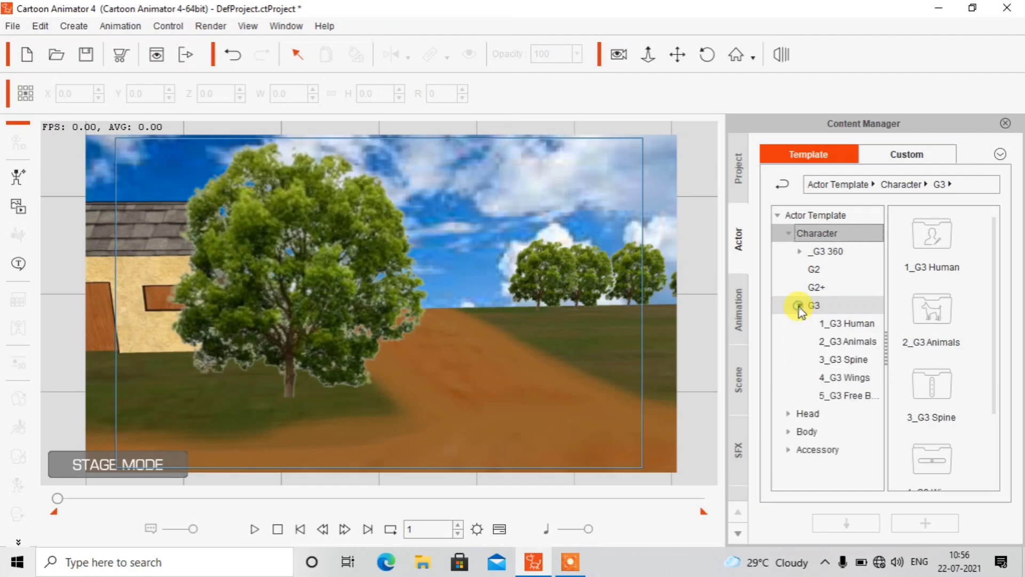
click(830, 324)
scroll(936, 273, down, 5)
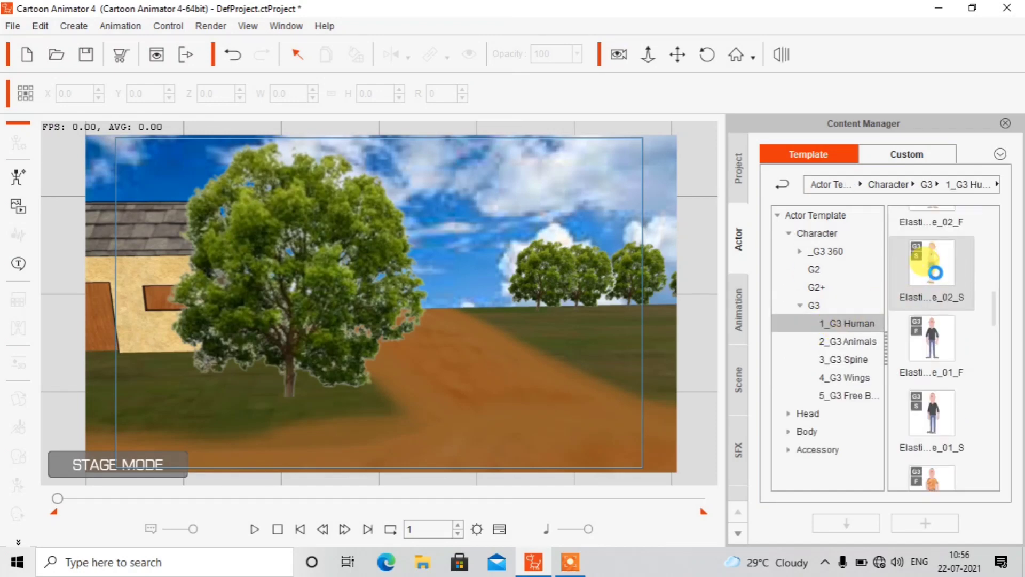
scroll(966, 287, up, 8)
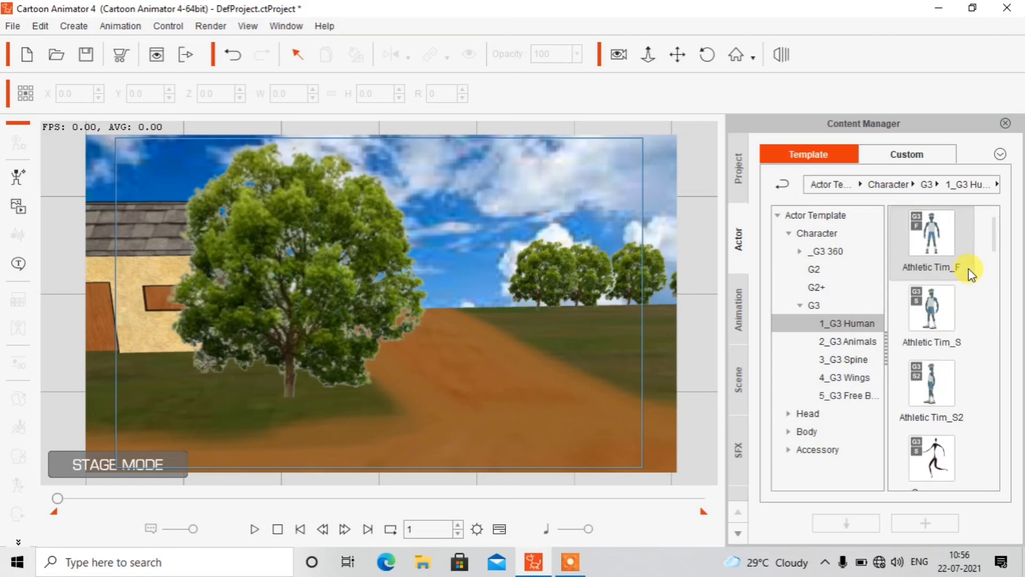
scroll(967, 272, down, 7)
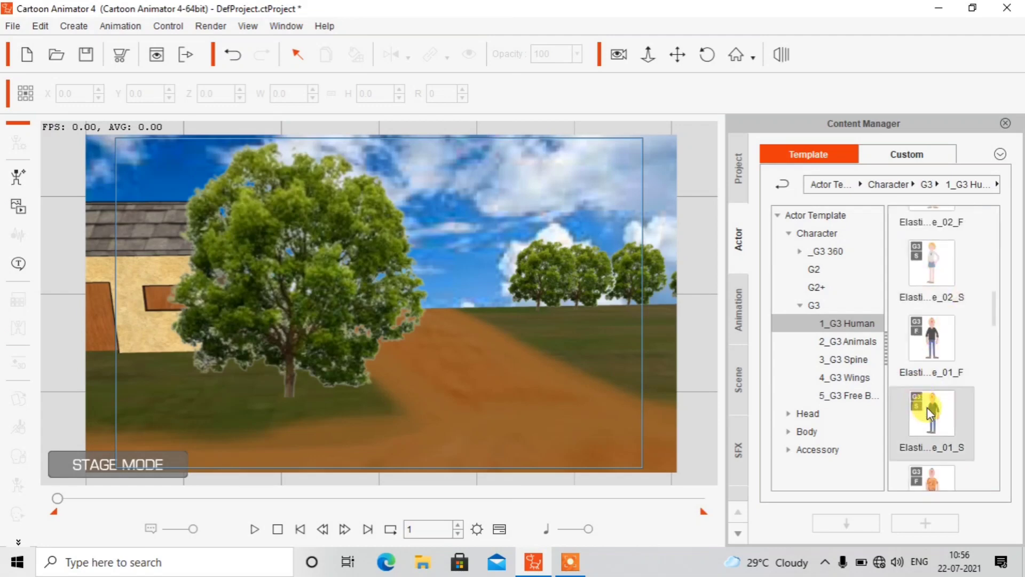
drag(927, 407, 354, 254)
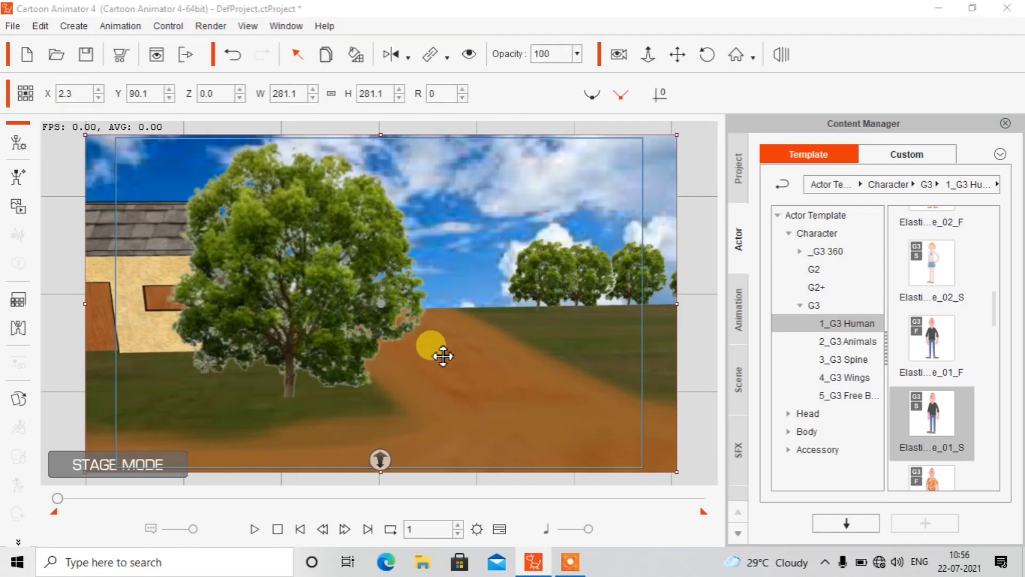
- Push the background back to about Z -9.0 and move the character onto the dirt path at about X 52.6, Y -18.5
mouse_move(381, 463)
mouse_down()
mouse_move(382, 474)
mouse_move(377, 460)
mouse_up()
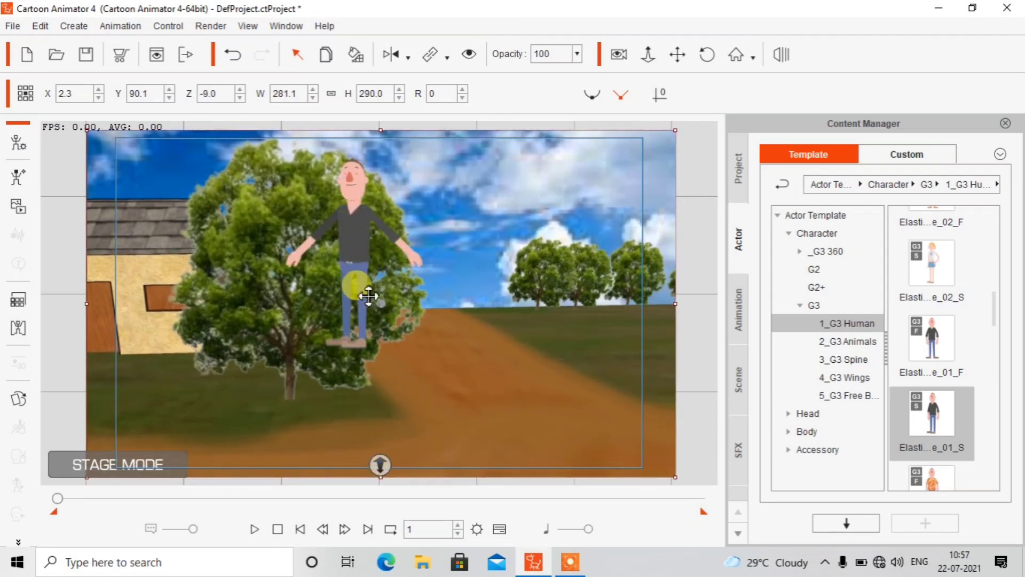
drag(365, 256, 437, 313)
- Open the character in the Composer and replace the full actor with 1.psd from the charecters\charecter folder
click(17, 144)
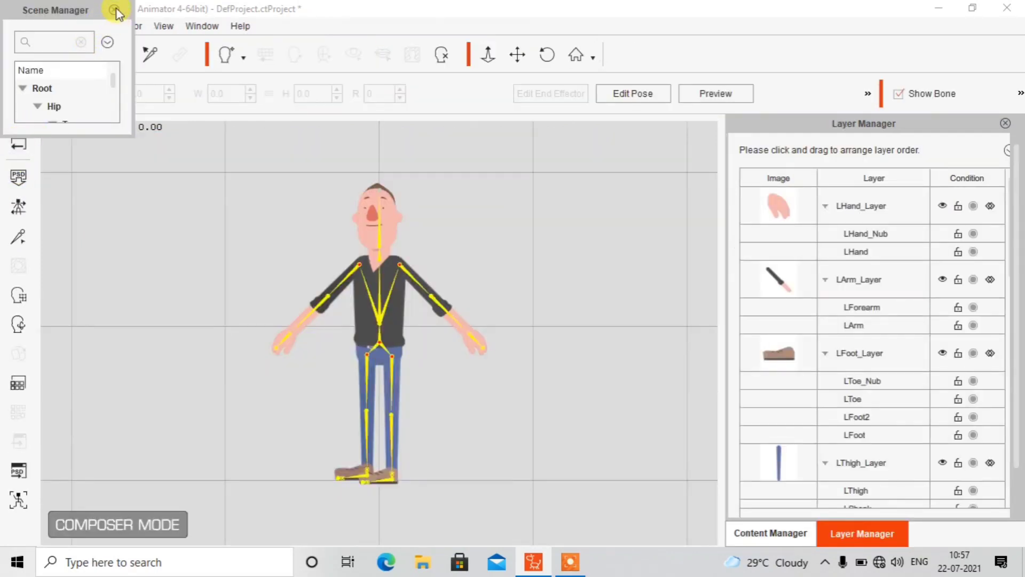
click(116, 11)
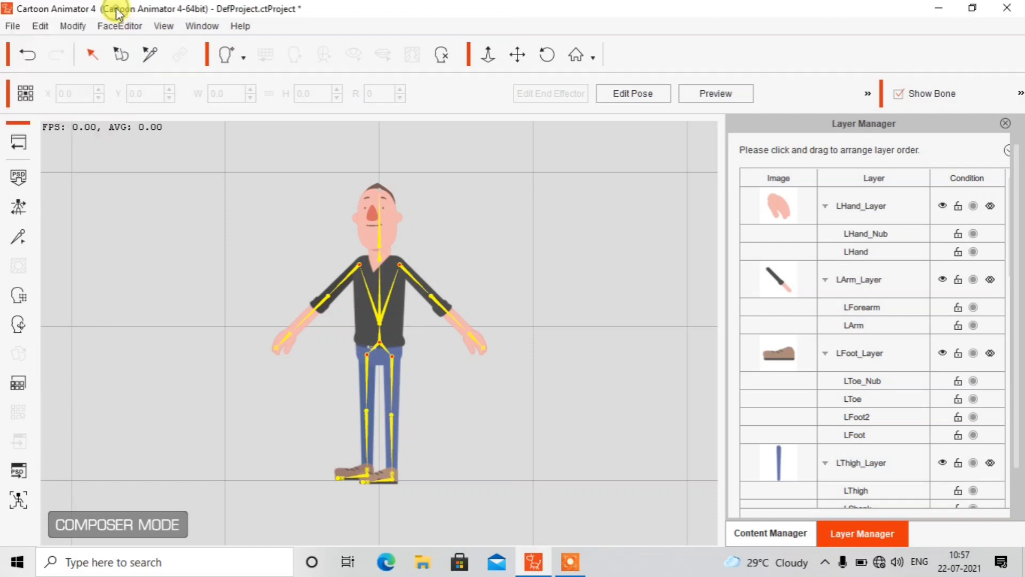
click(21, 178)
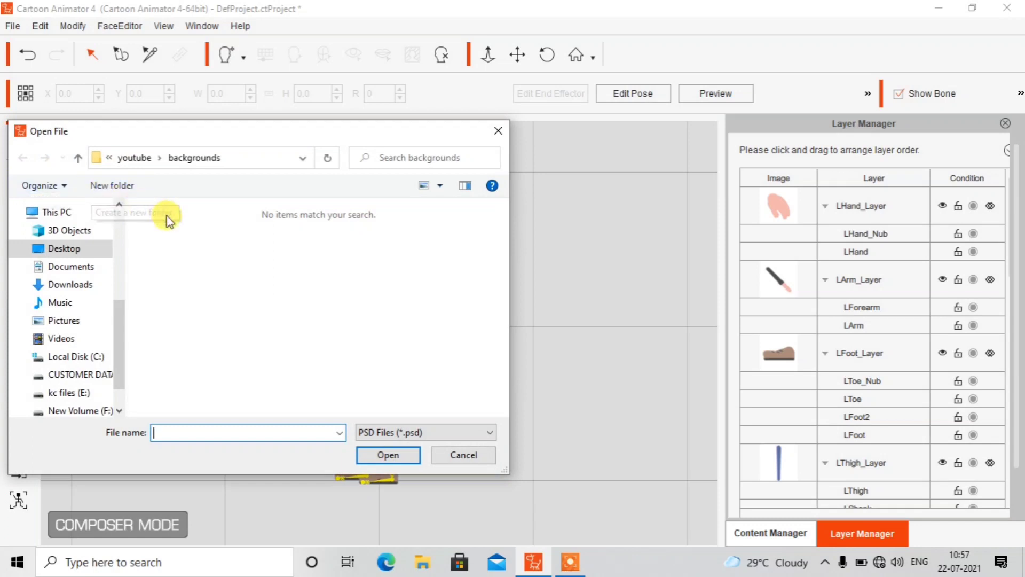
click(76, 159)
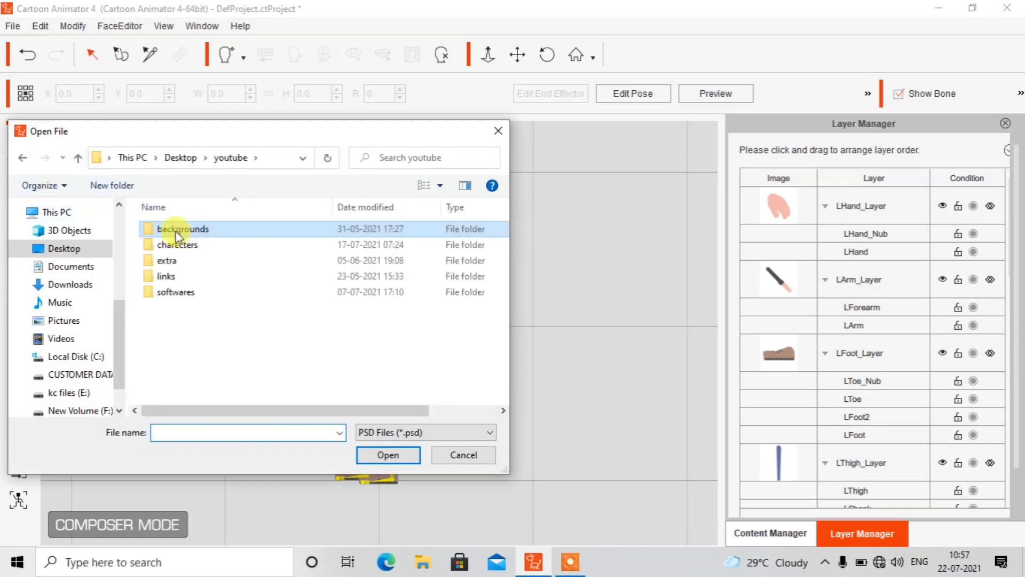
double_click(186, 245)
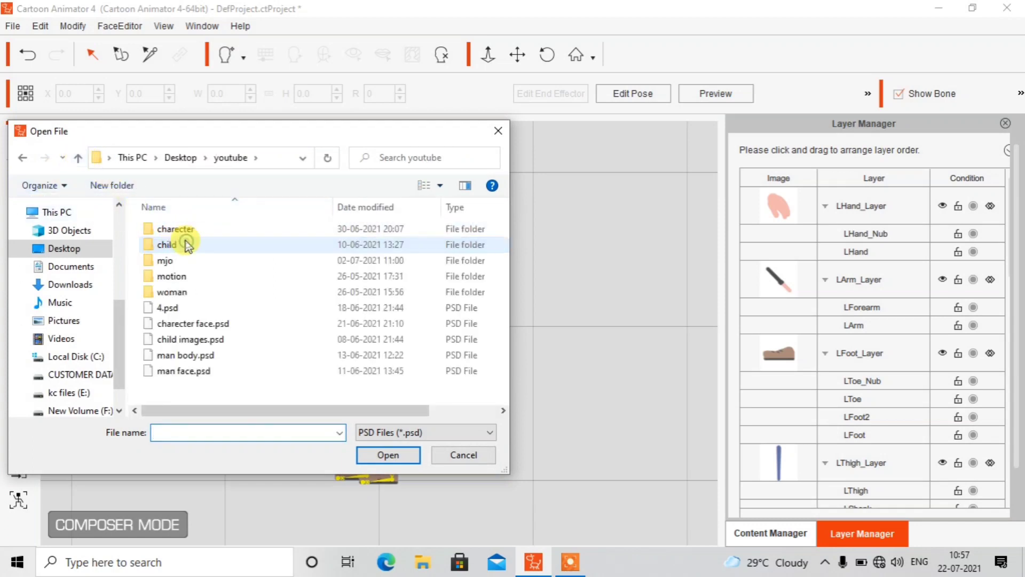
double_click(186, 229)
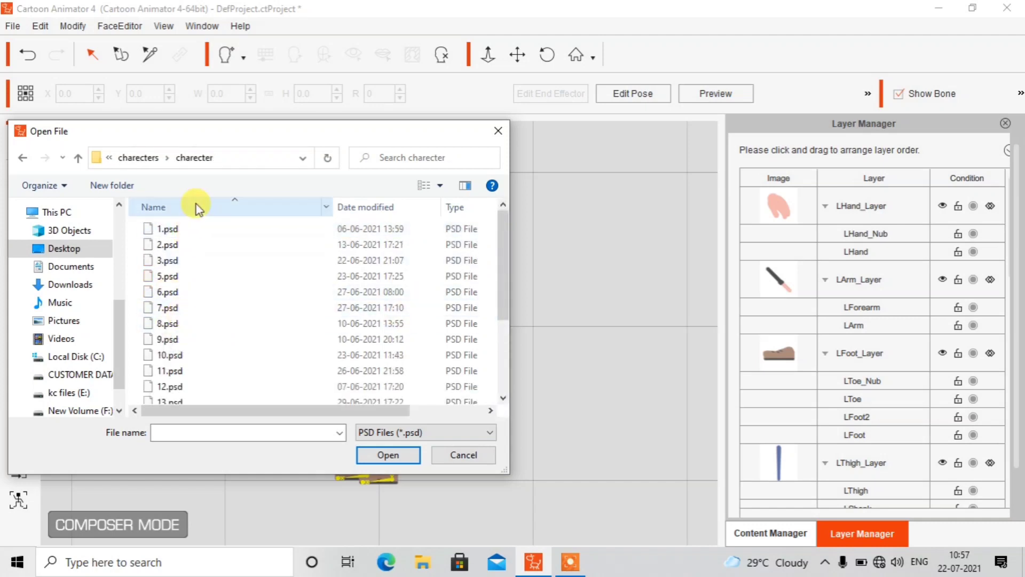
double_click(203, 235)
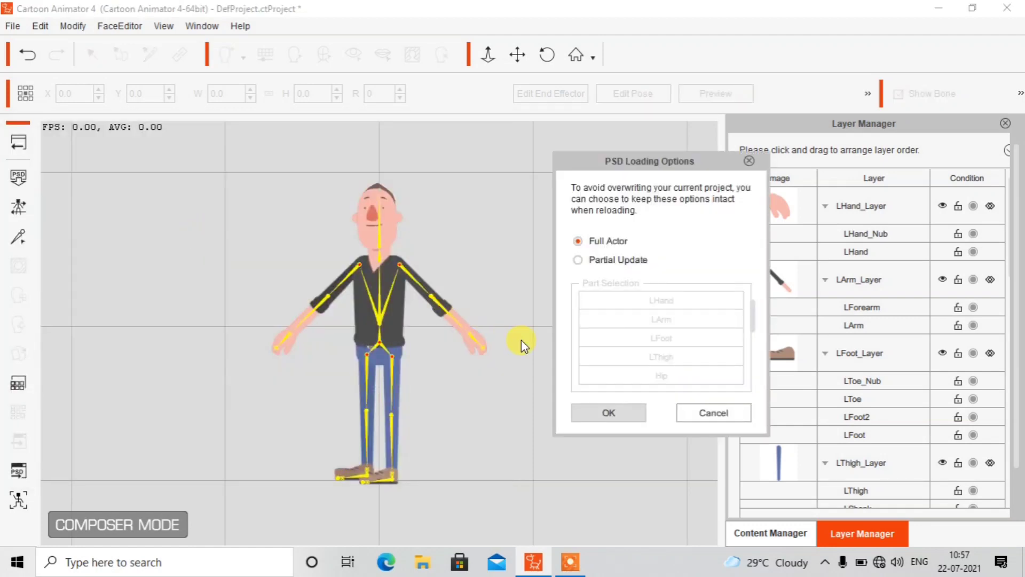
click(609, 414)
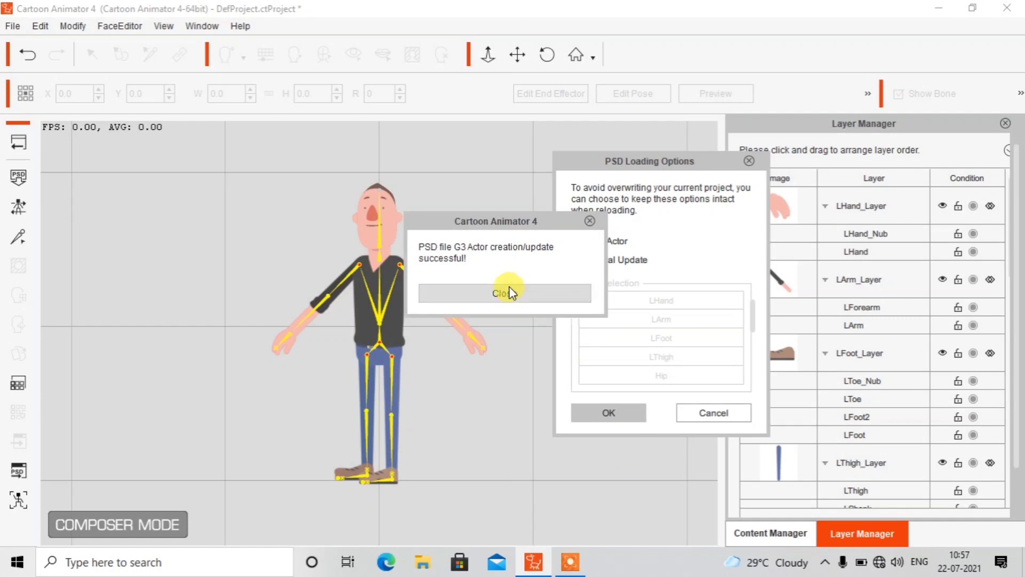
click(510, 291)
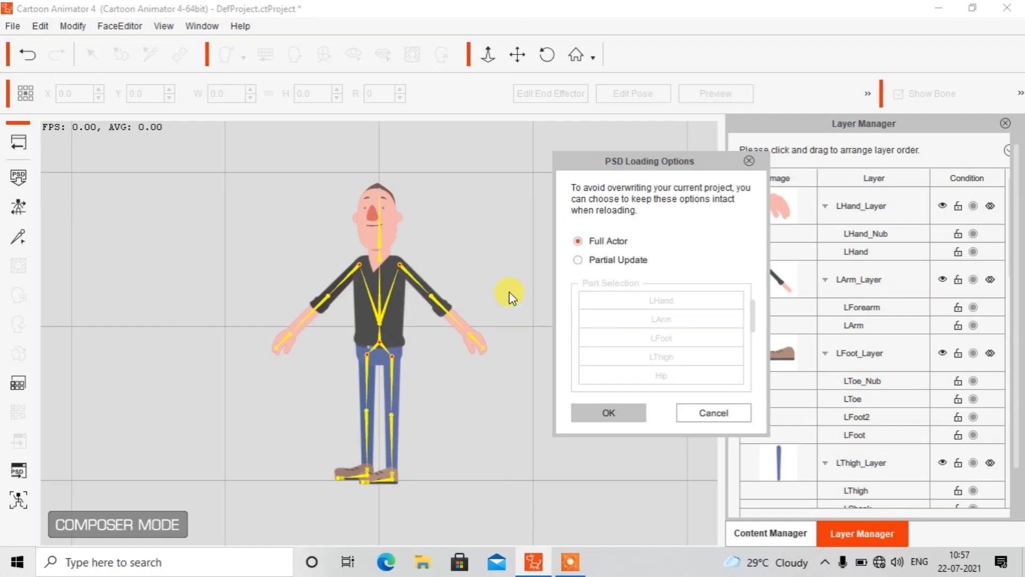
key(Return)
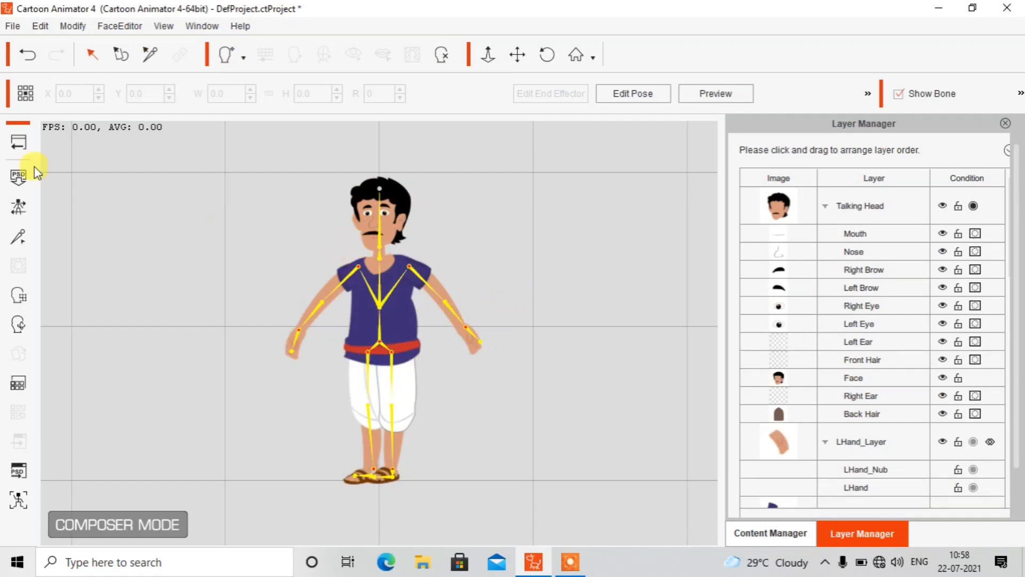
- Return to the stage and duplicate the character, placing the copy in front of the tree at about X -81.5, Y -16.2
click(16, 144)
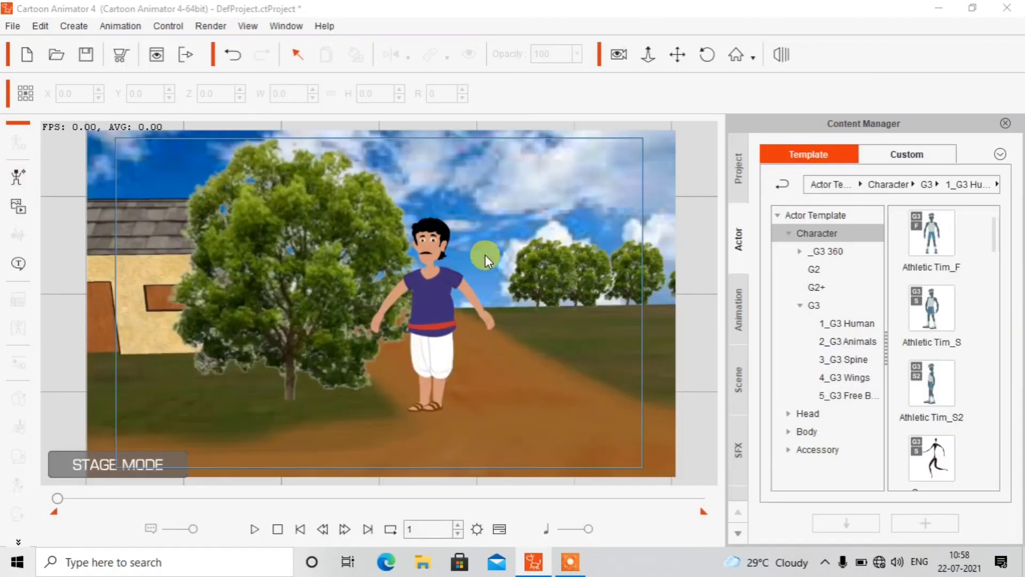
click(440, 283)
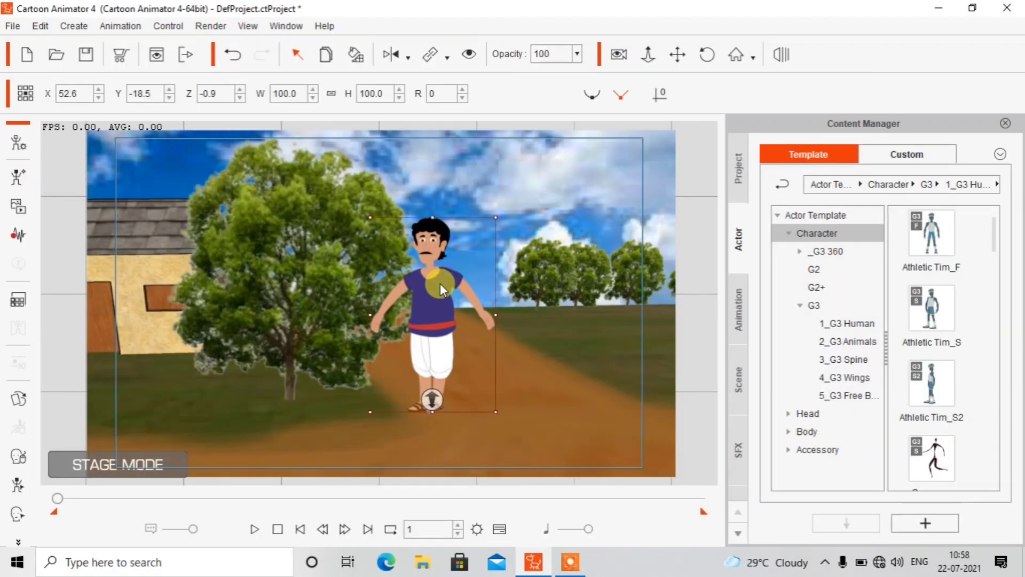
click(327, 54)
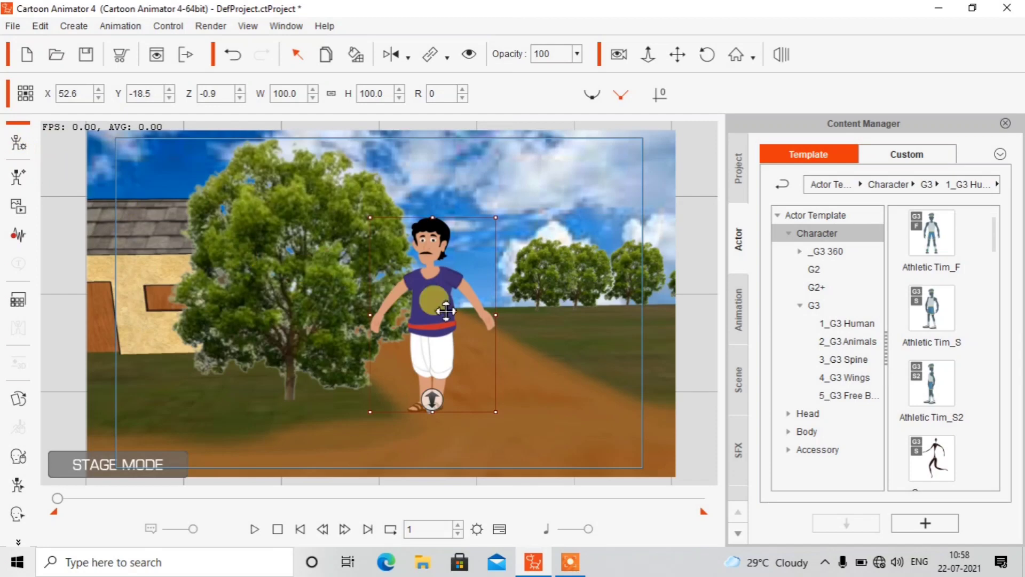
drag(446, 310, 301, 308)
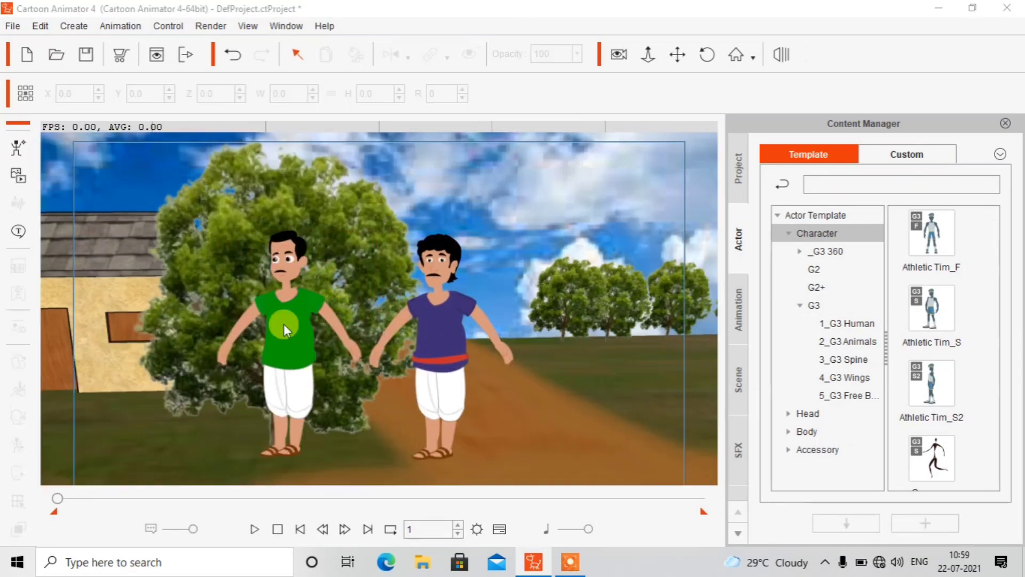
- Flip the green-shirted character horizontally and reposition it at about X -77.7, Y -39.3
click(304, 289)
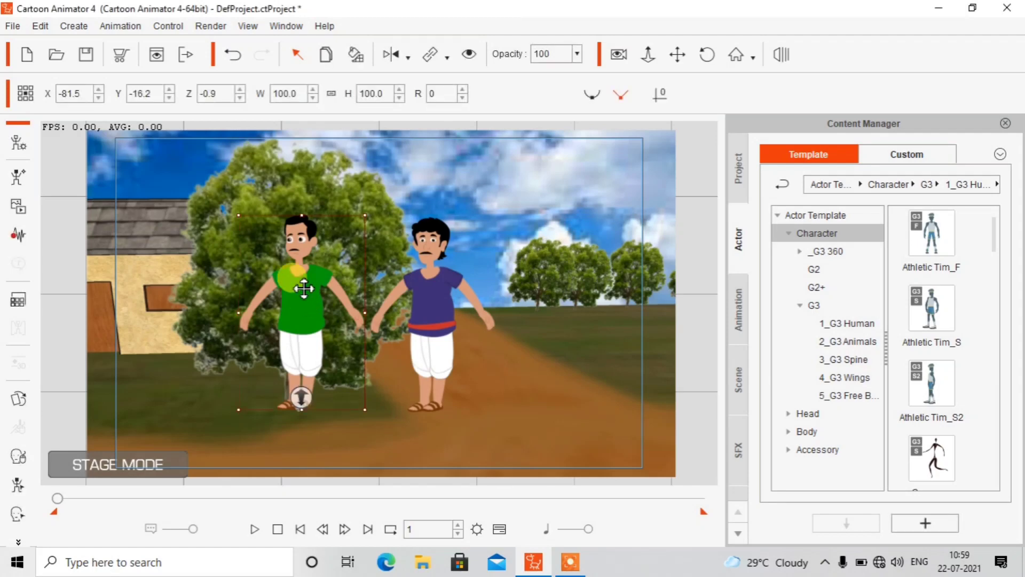
drag(330, 297, 306, 306)
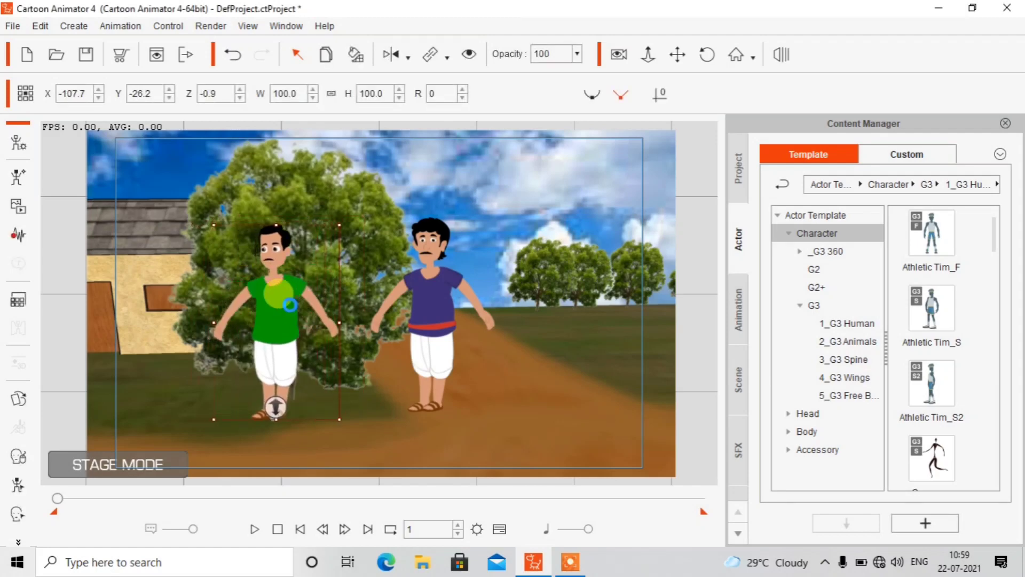
click(392, 59)
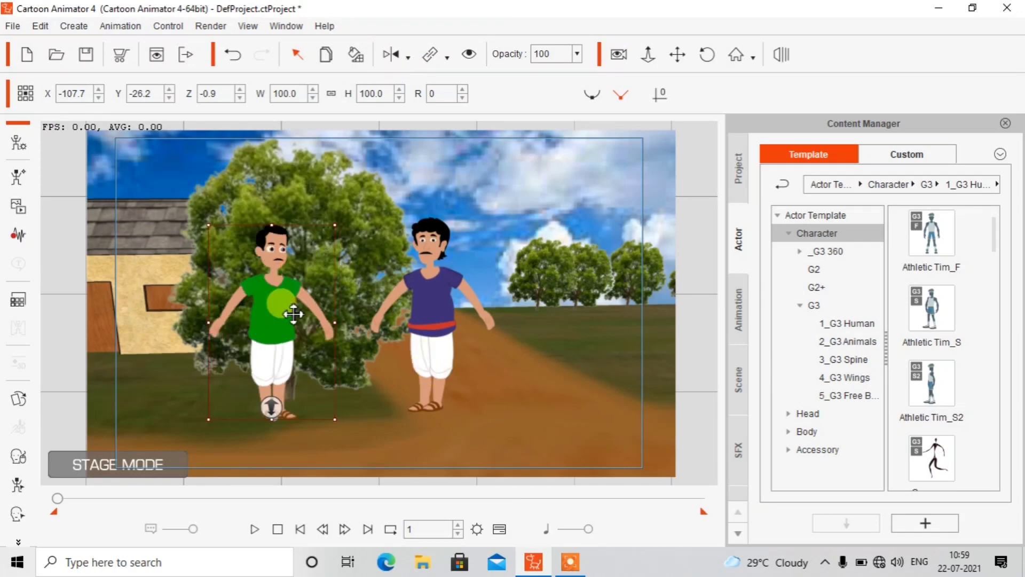
drag(322, 326, 323, 326)
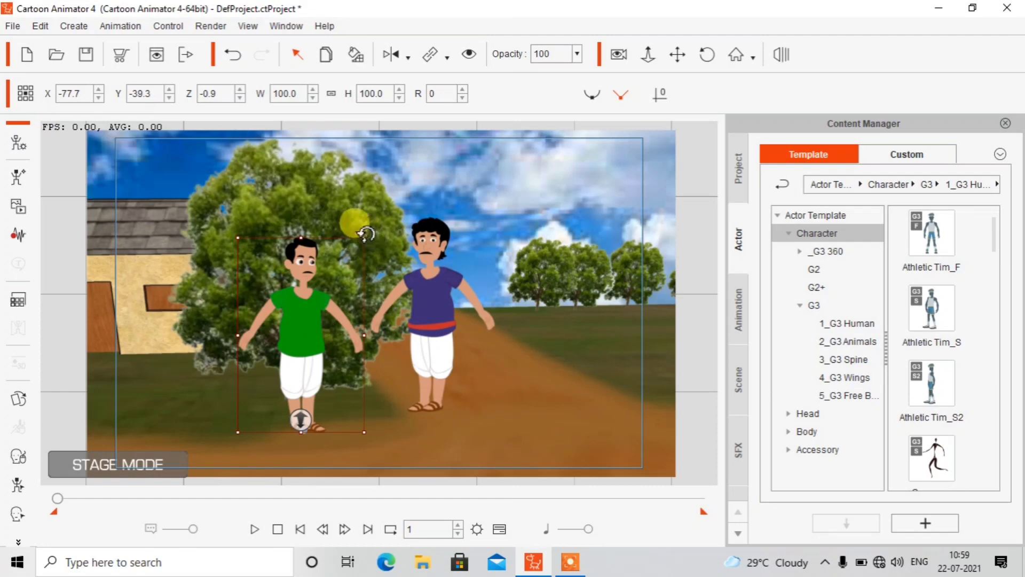
- Nudge the background slightly to the right and scale the green-shirted character down to about 48%
click(357, 225)
drag(338, 281, 343, 281)
click(310, 311)
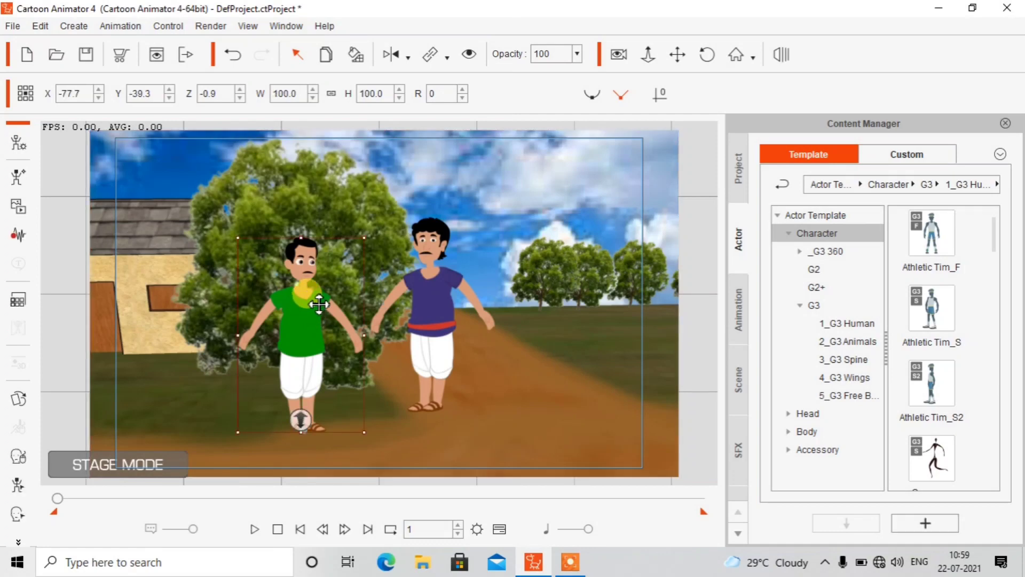
drag(369, 234, 315, 316)
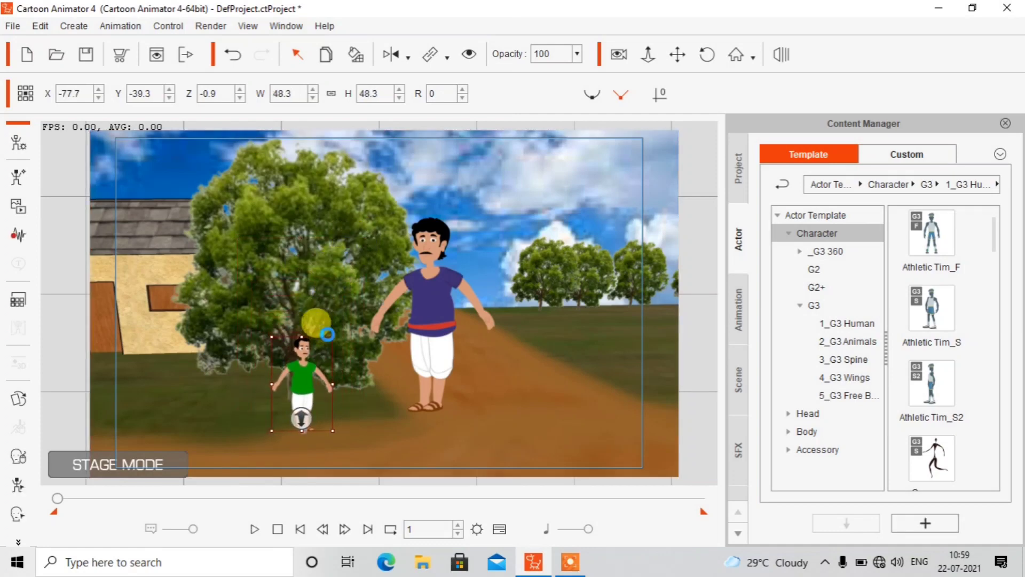
- Scale the purple-shirted character down to about 48.7% and place it beside the green-shirted one at about X -7.5, Y -37.8
click(425, 309)
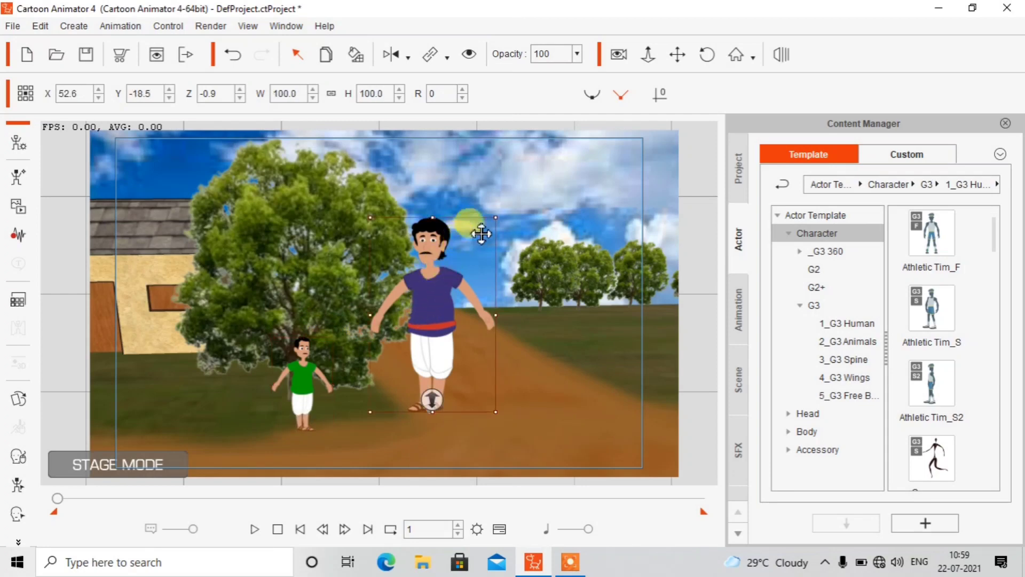
drag(504, 220, 464, 316)
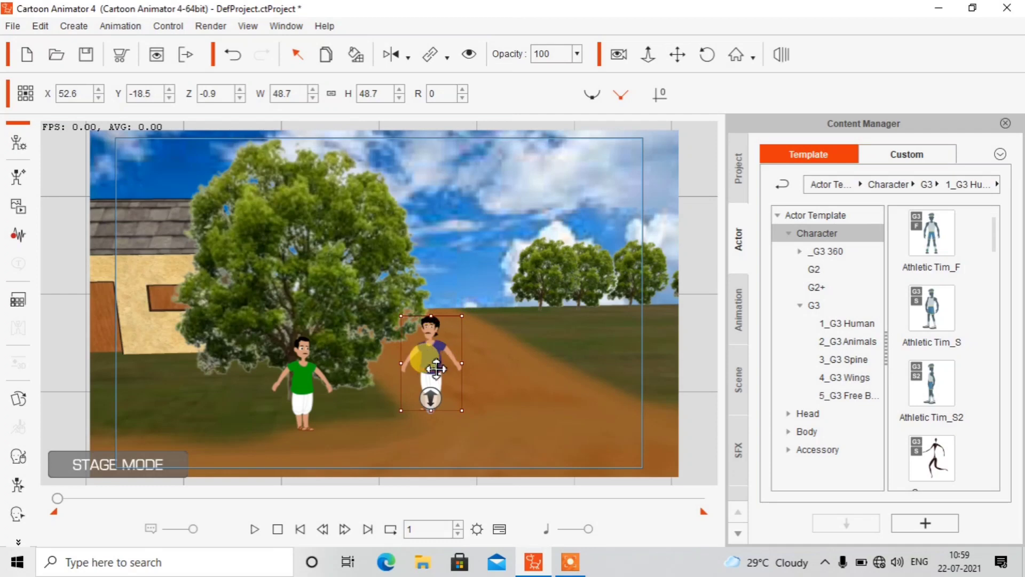
drag(417, 373, 379, 388)
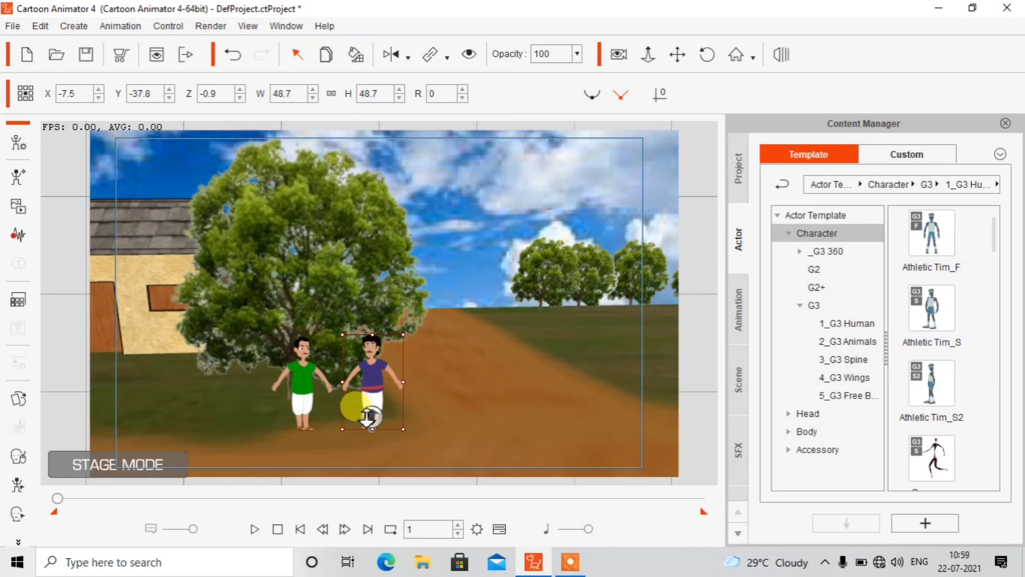
- Import an MP3 voice recording from the Desktop as Sound FX1
click(74, 26)
click(210, 305)
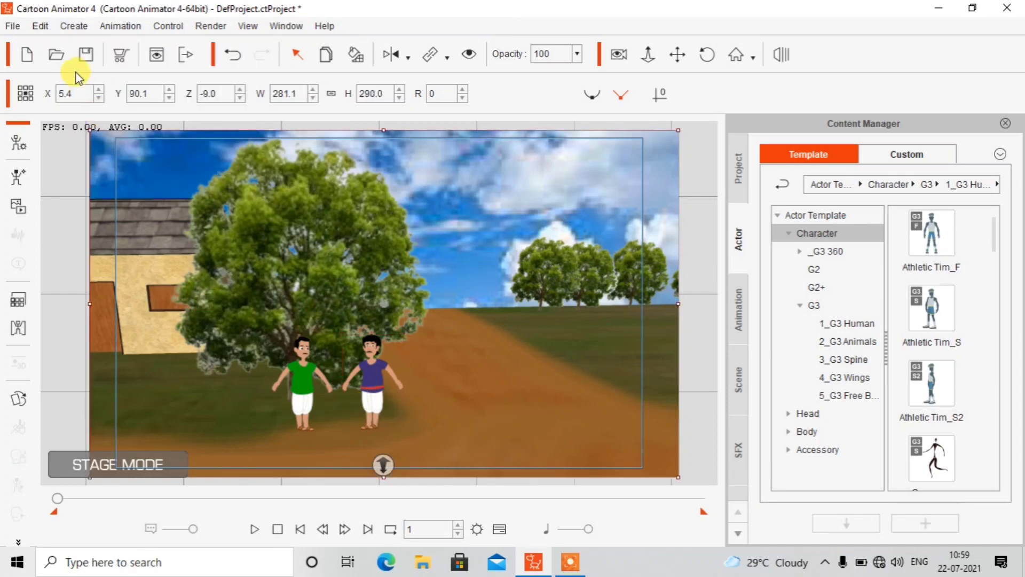
click(80, 24)
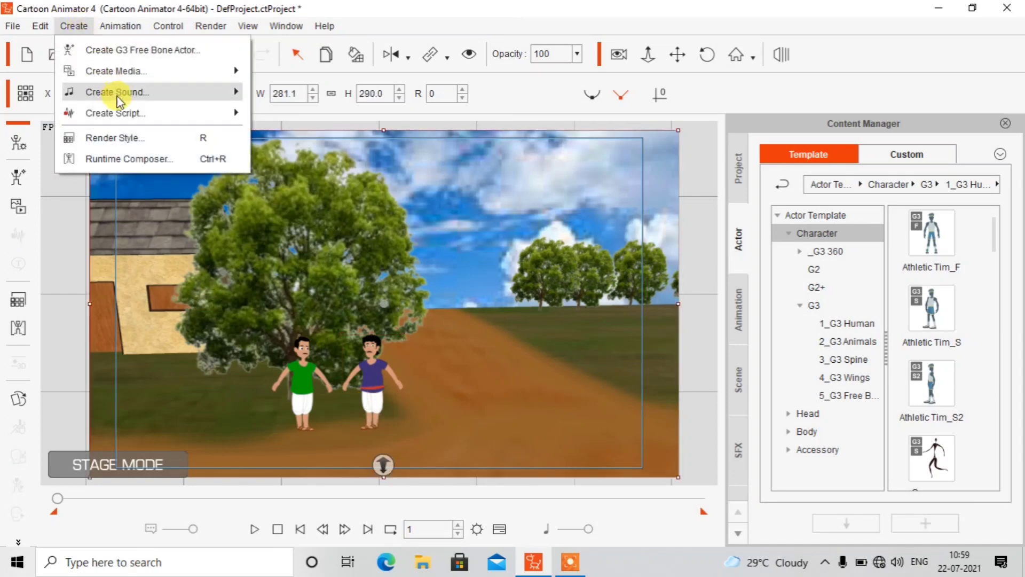
mouse_move(114, 91)
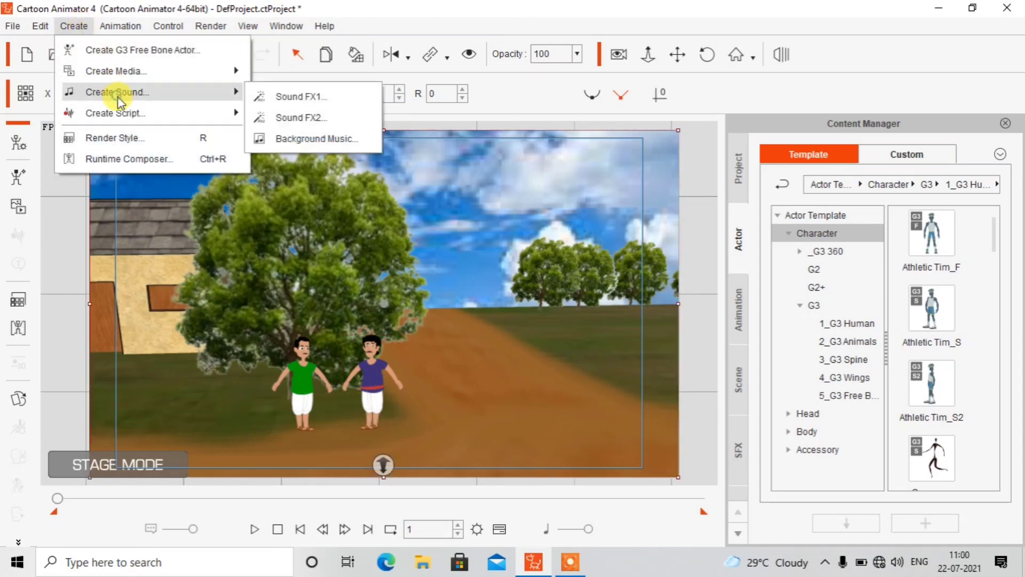
click(301, 100)
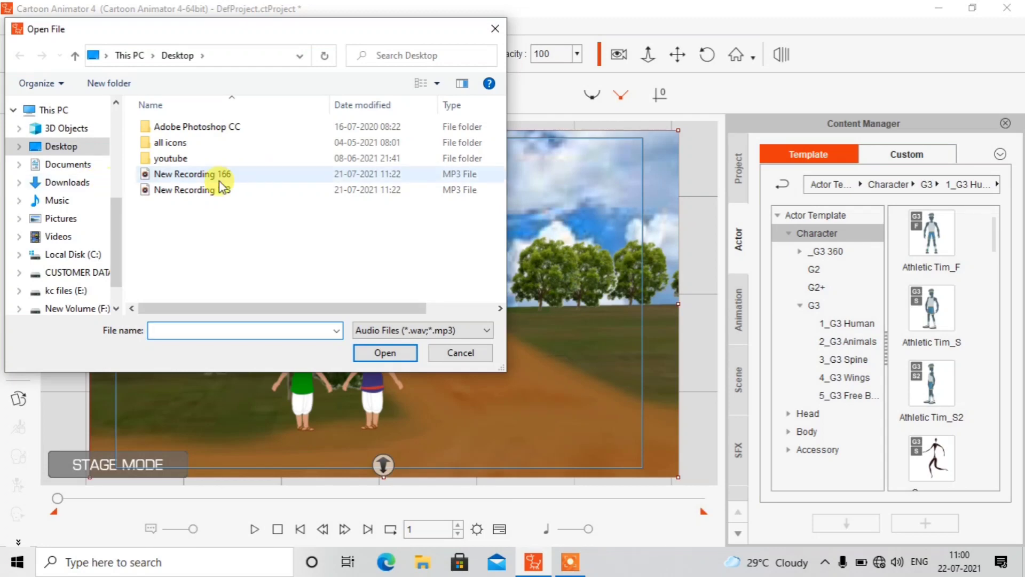
- Play and scrub through the recording, replaying the part around frames 187 to 245 to locate the dialogue cues
key(space)
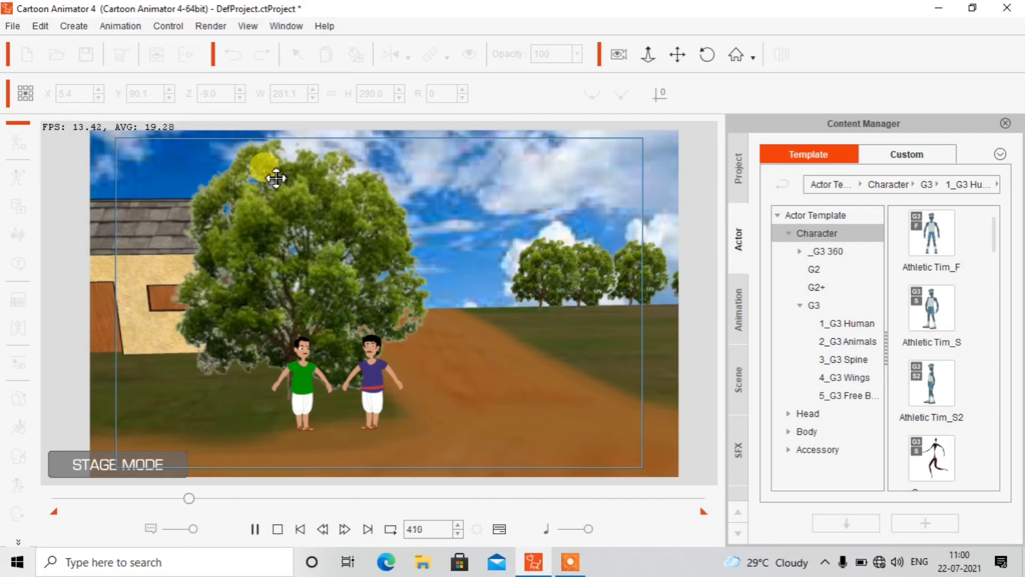
click(276, 177)
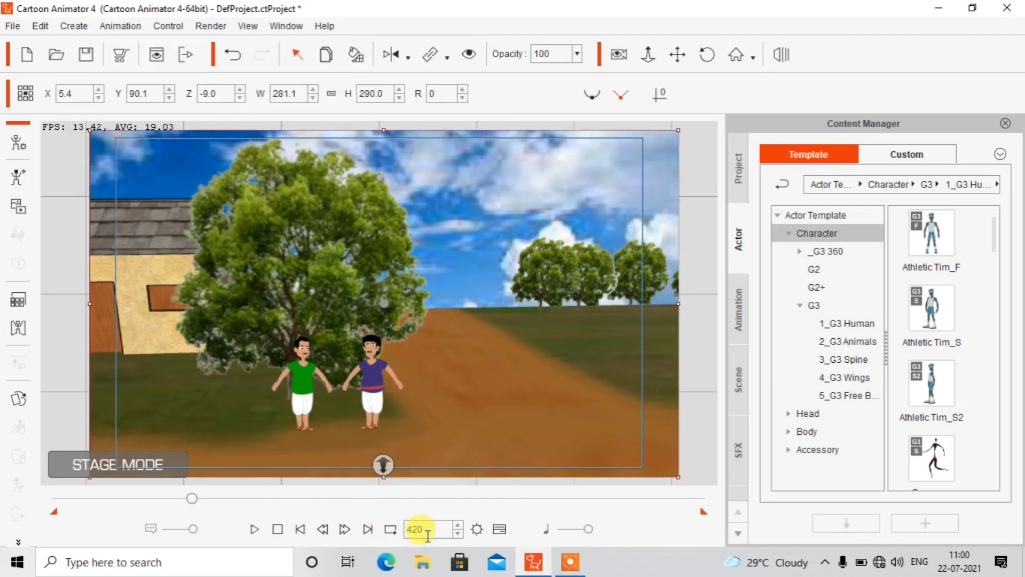
click(302, 528)
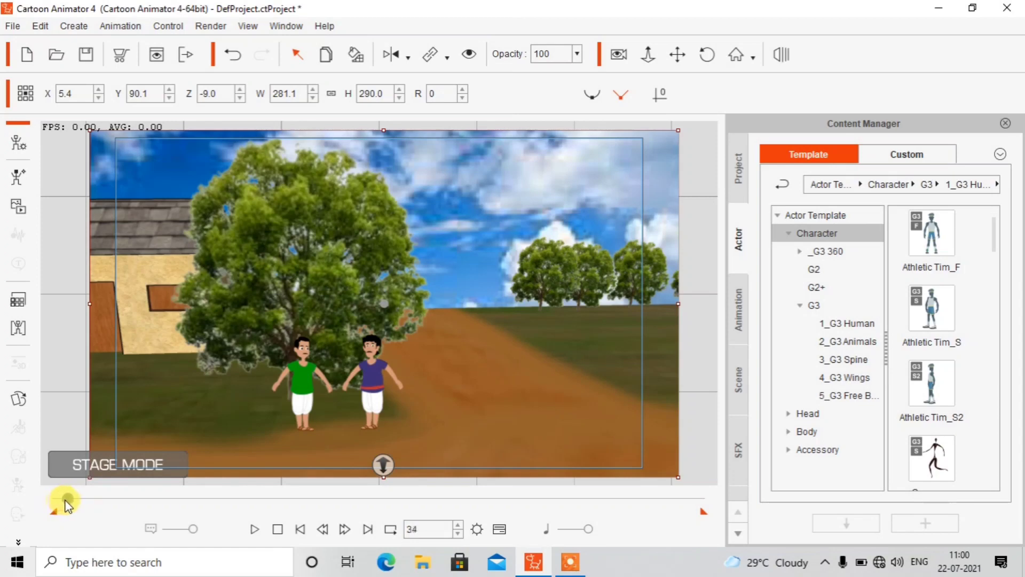
drag(64, 500, 125, 500)
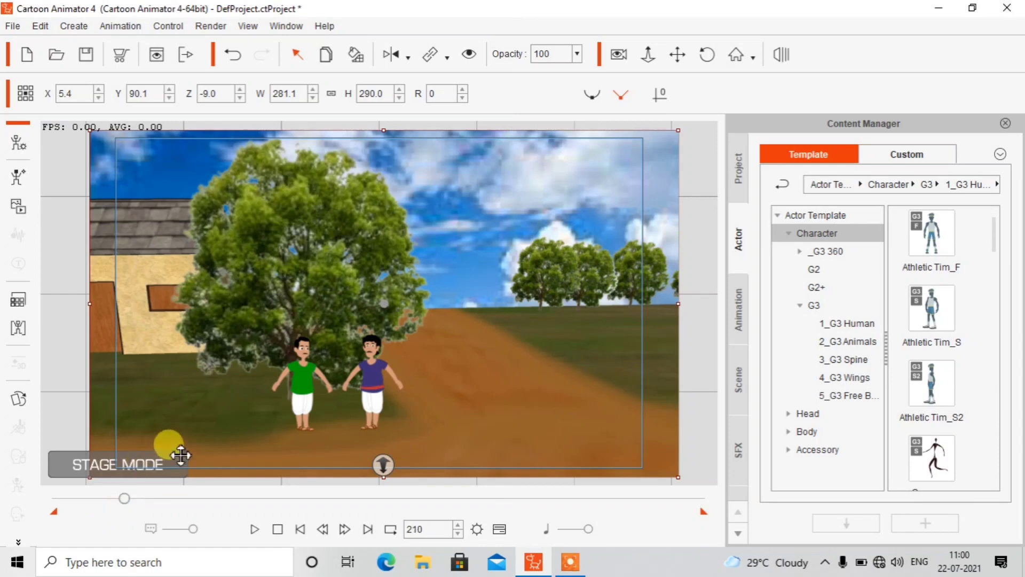
key(space)
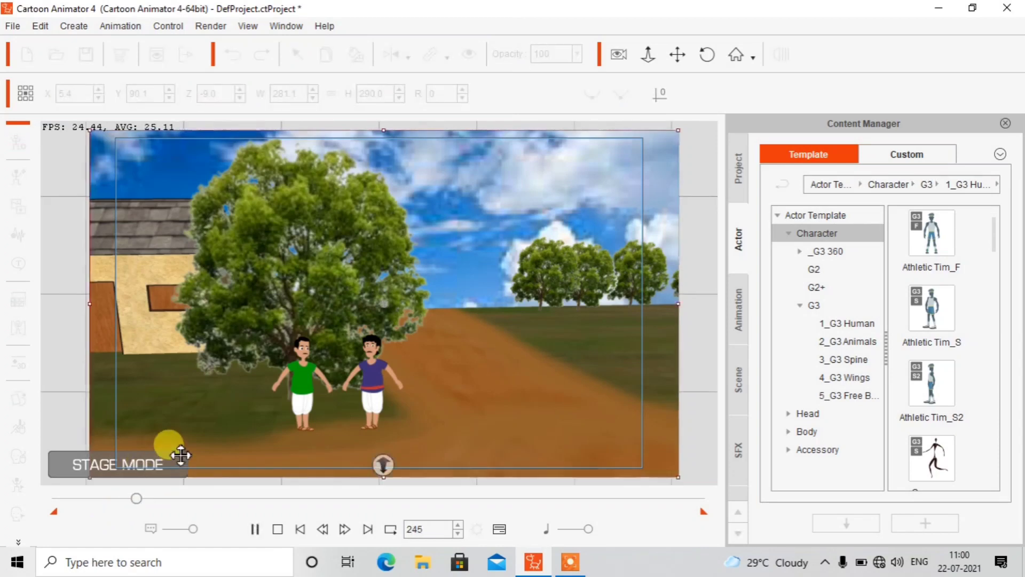
drag(134, 499, 134, 504)
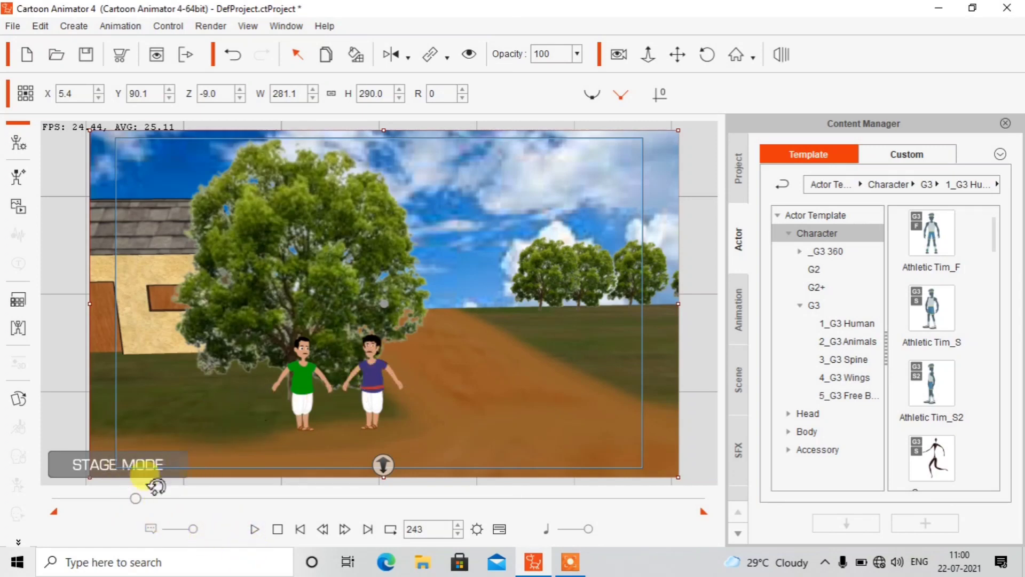
drag(135, 499, 111, 498)
click(354, 398)
key(space)
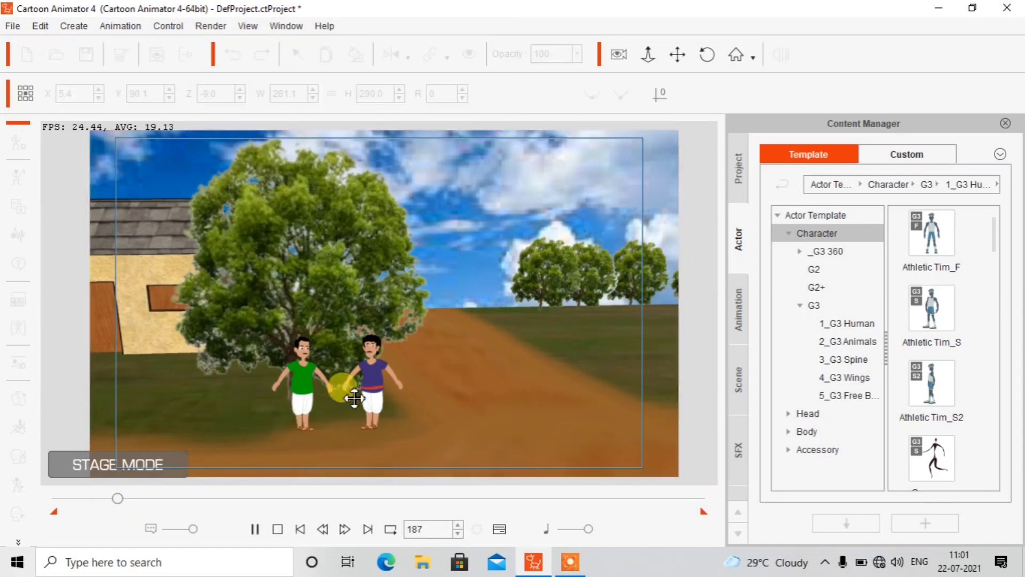
key(space)
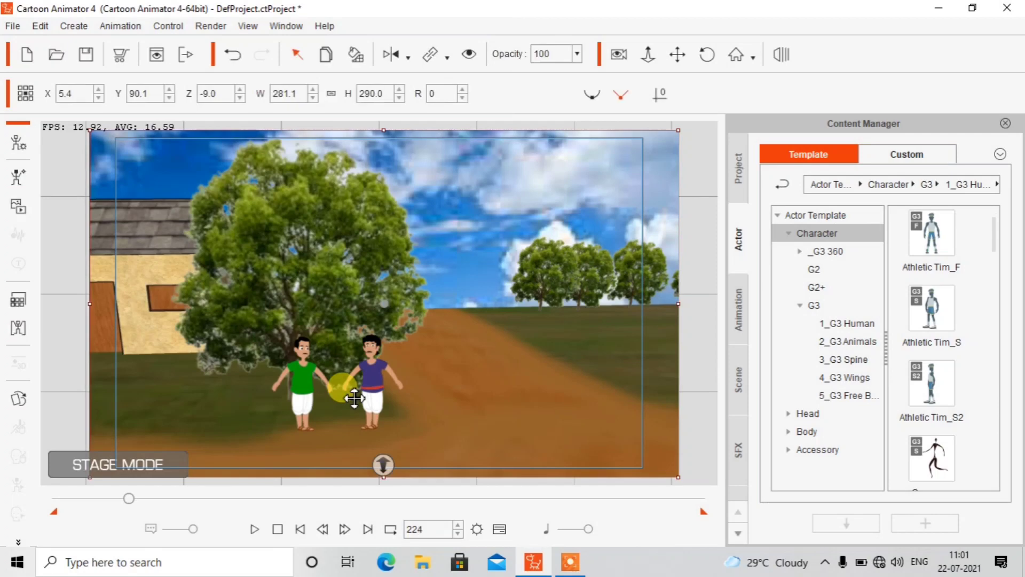
- Turn on camera recording and zoom the camera out to about Z 2190 at frame 1 to show the whole scene
click(618, 55)
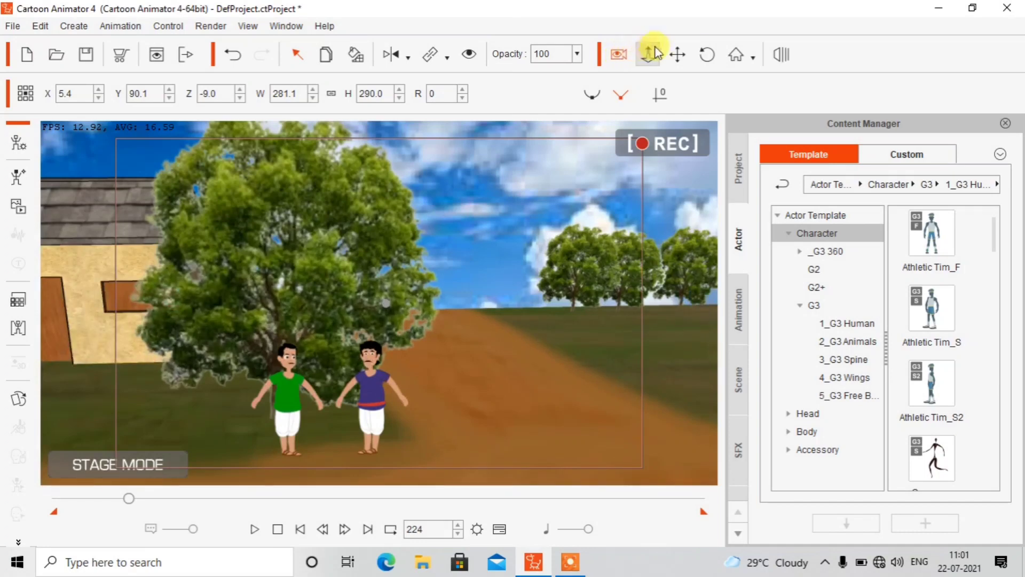
click(652, 55)
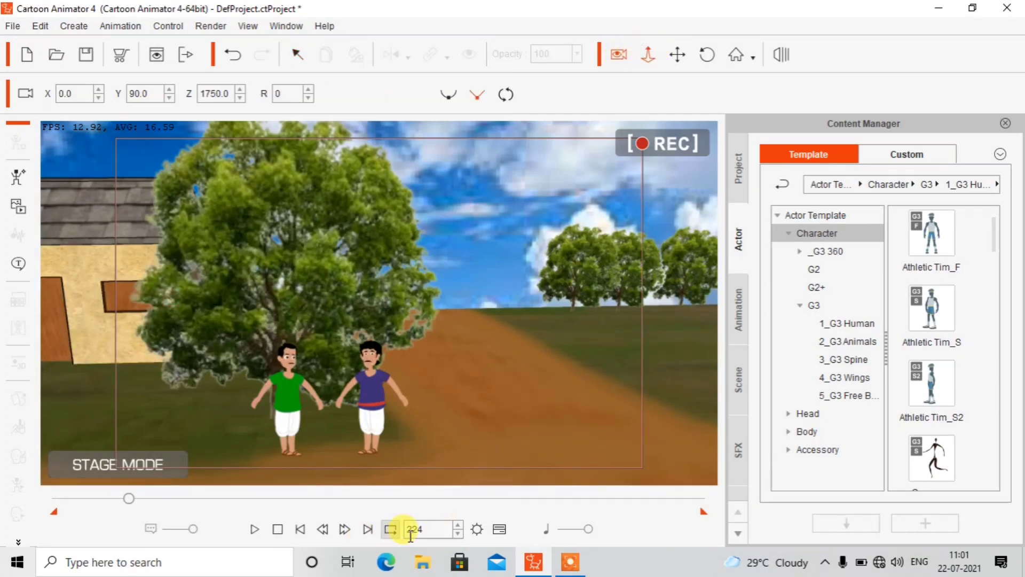
click(303, 528)
mouse_move(419, 340)
mouse_down()
mouse_move(426, 329)
mouse_move(422, 350)
mouse_up()
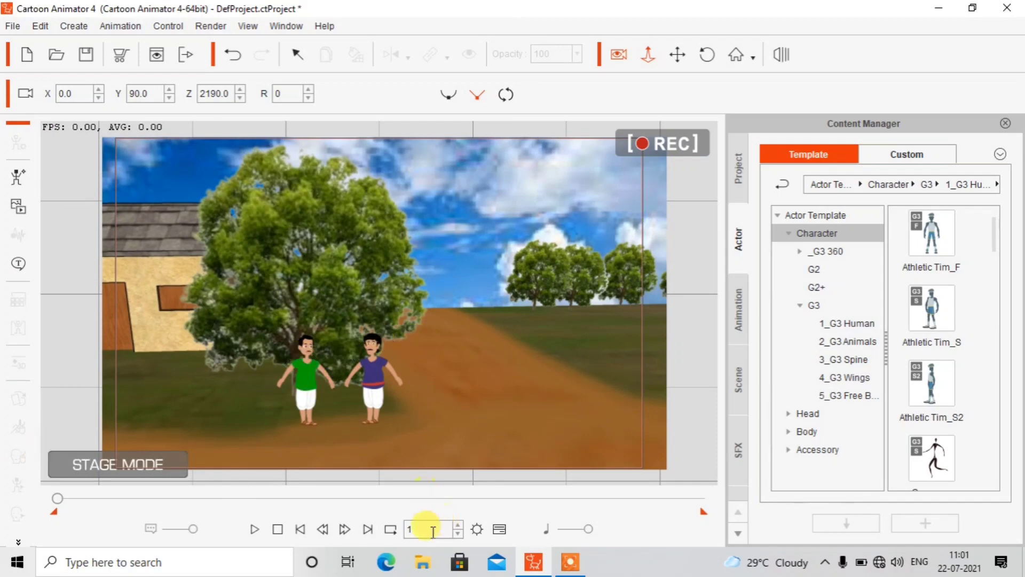
- At frame 210, zoom the camera in on both characters to Z 870 and frame them at about X -23.5, Y 26.0
key(BackSpace)
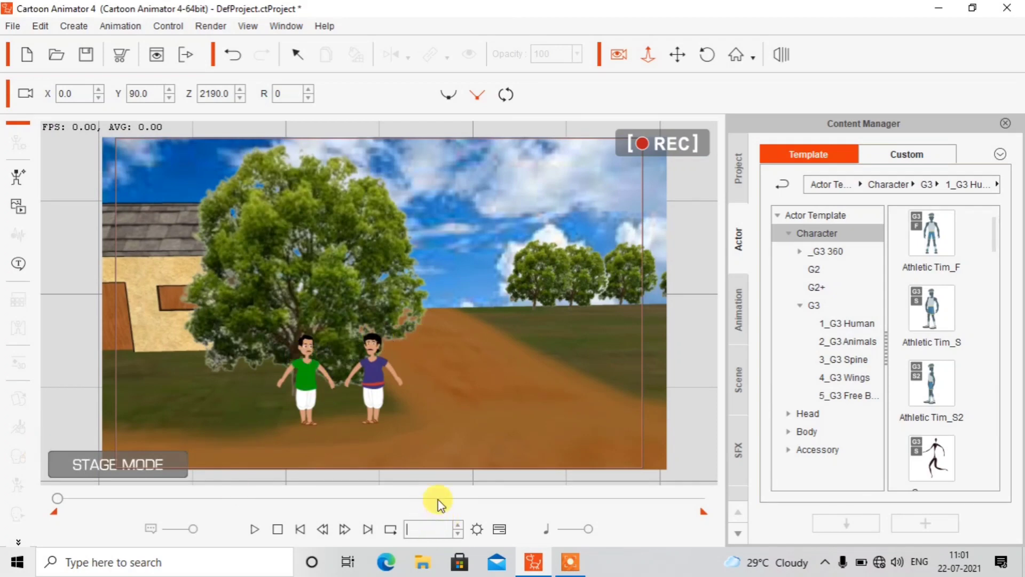
text(210)
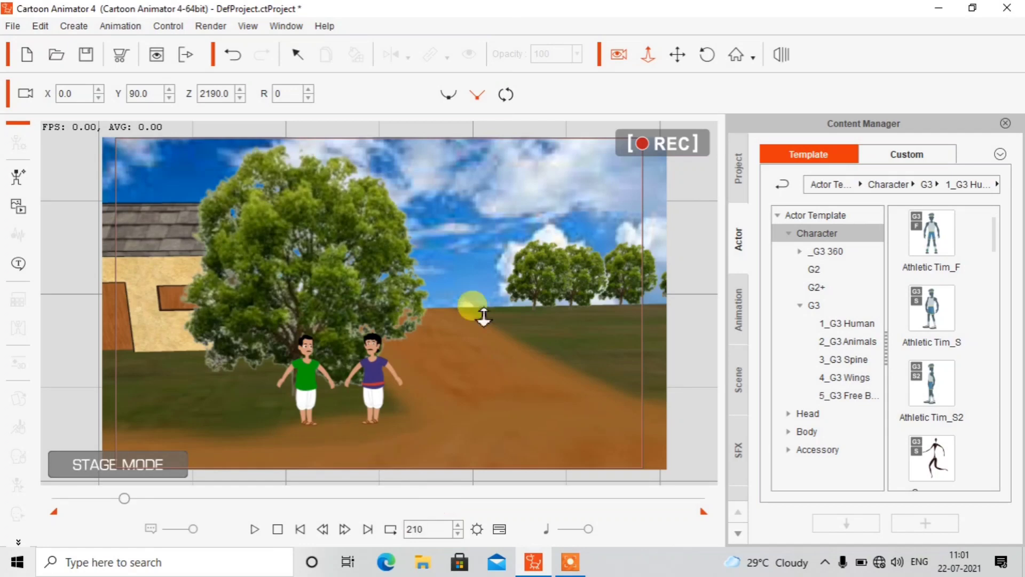
scroll(556, 229, up, 3)
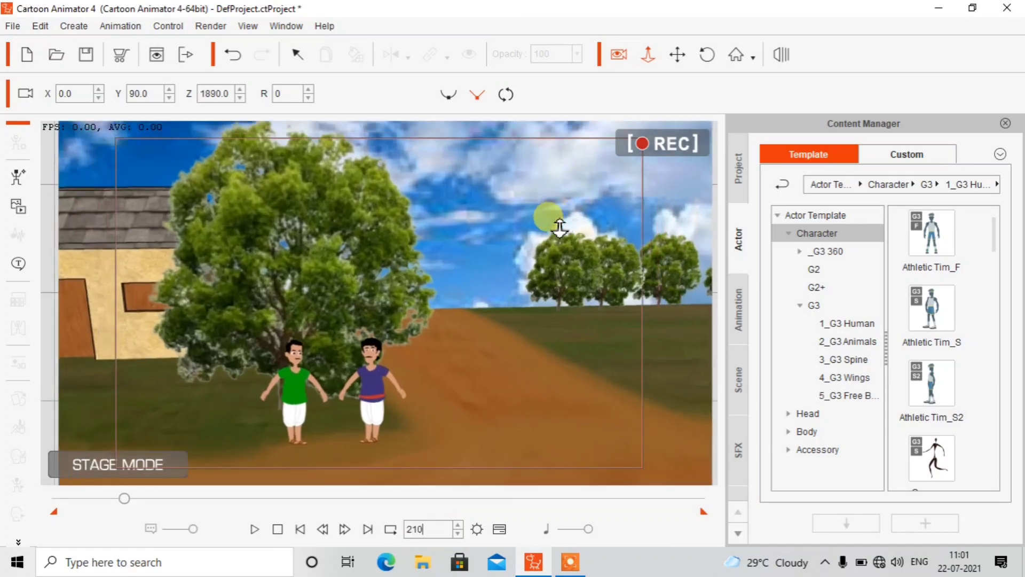
scroll(560, 228, up, 8)
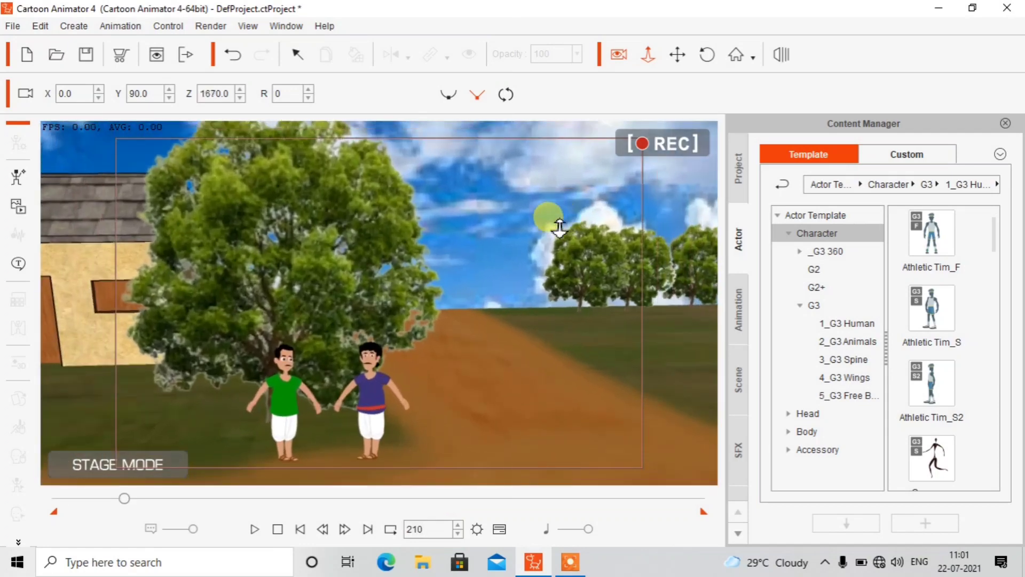
click(677, 55)
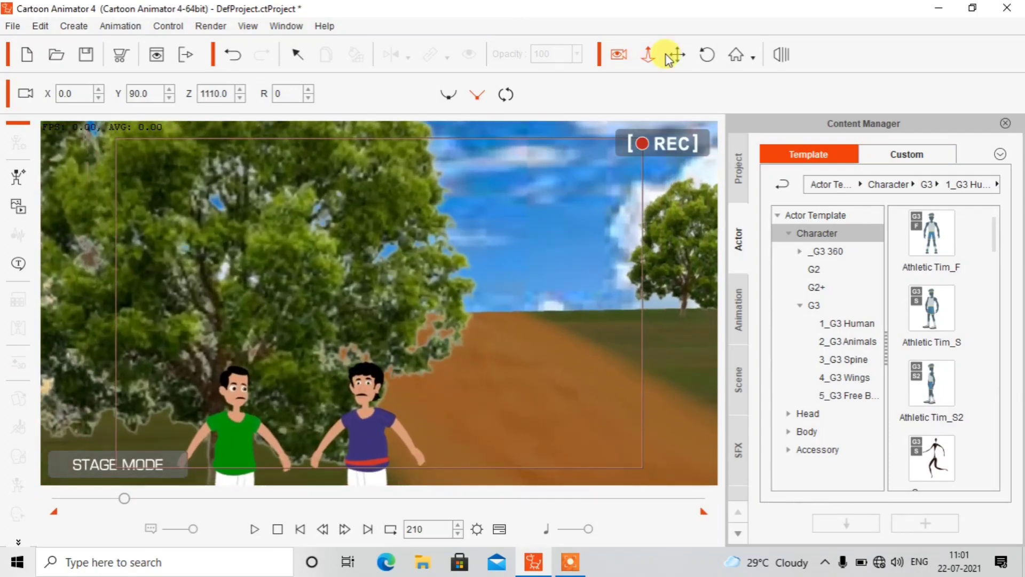
drag(501, 335, 531, 216)
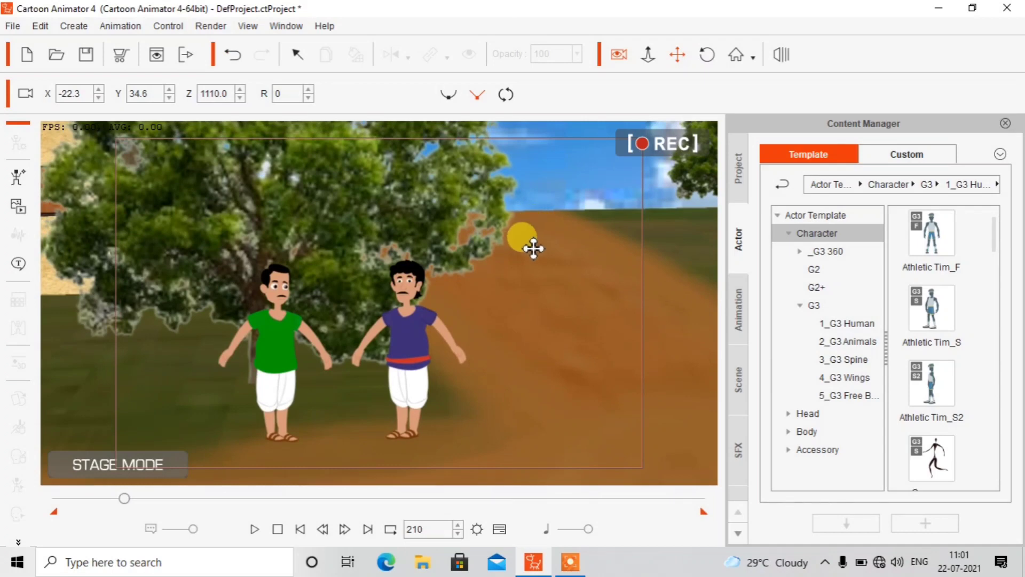
scroll(531, 246, up, 2)
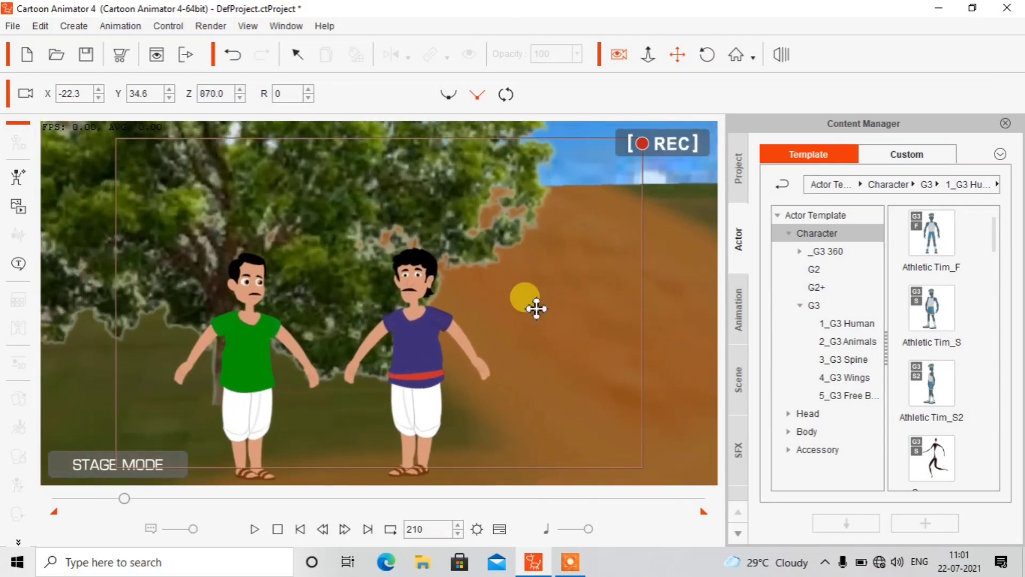
drag(536, 309, 534, 280)
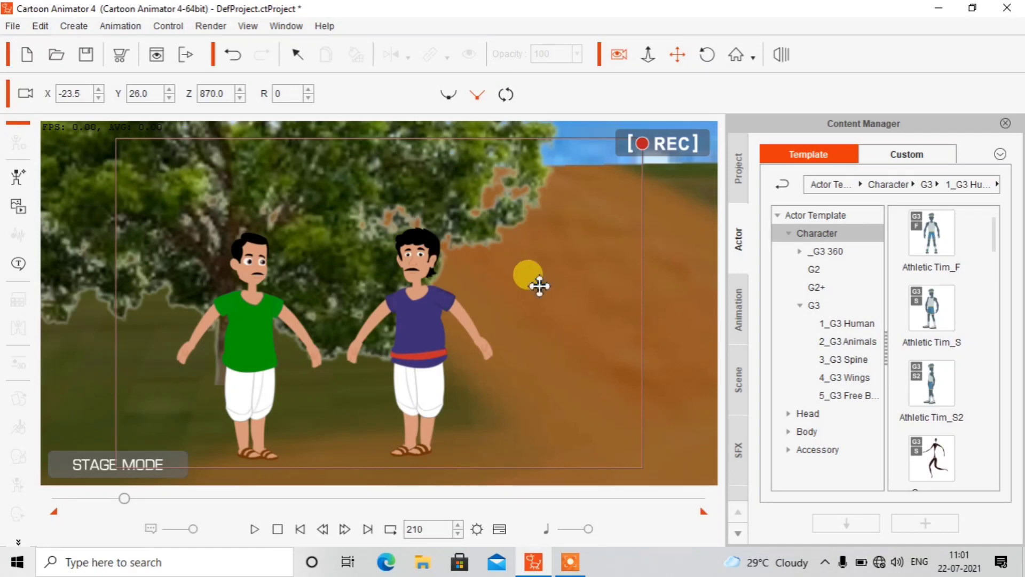
- Play on from frame 210 and, at frame 242, shift the camera slightly to about X -24.1, Y 26.0
key(space)
key(space)
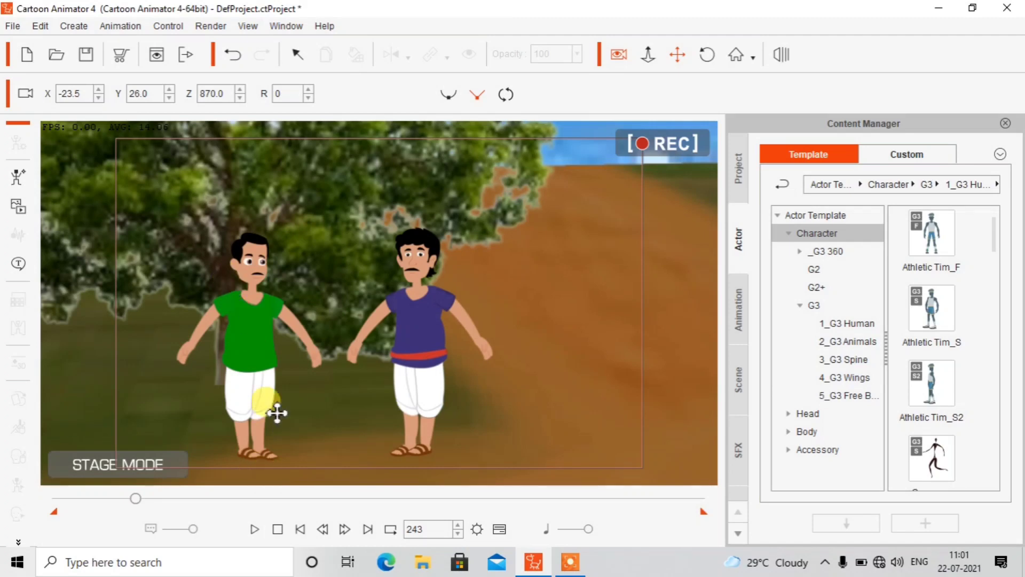
click(324, 530)
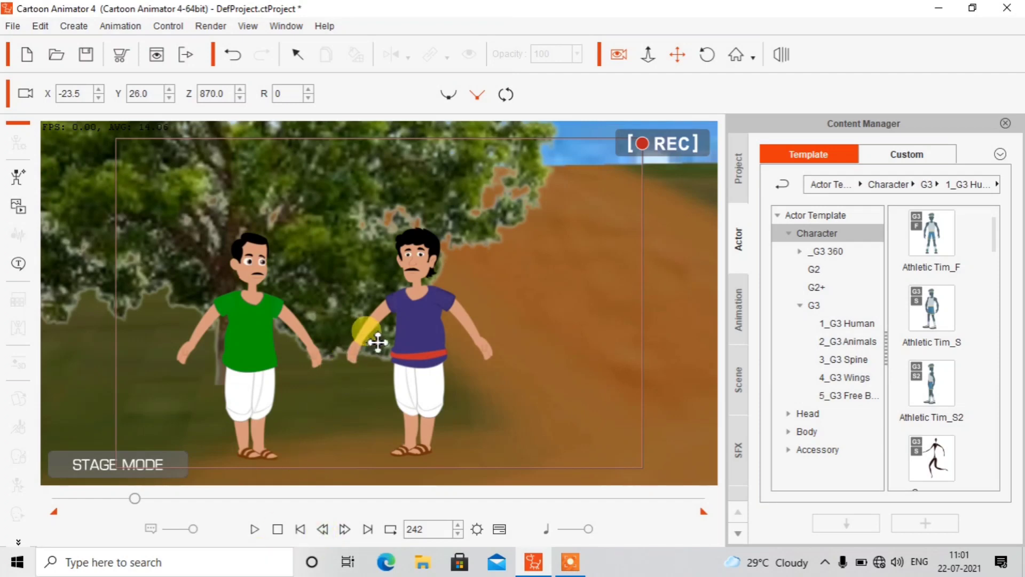
drag(378, 342, 380, 343)
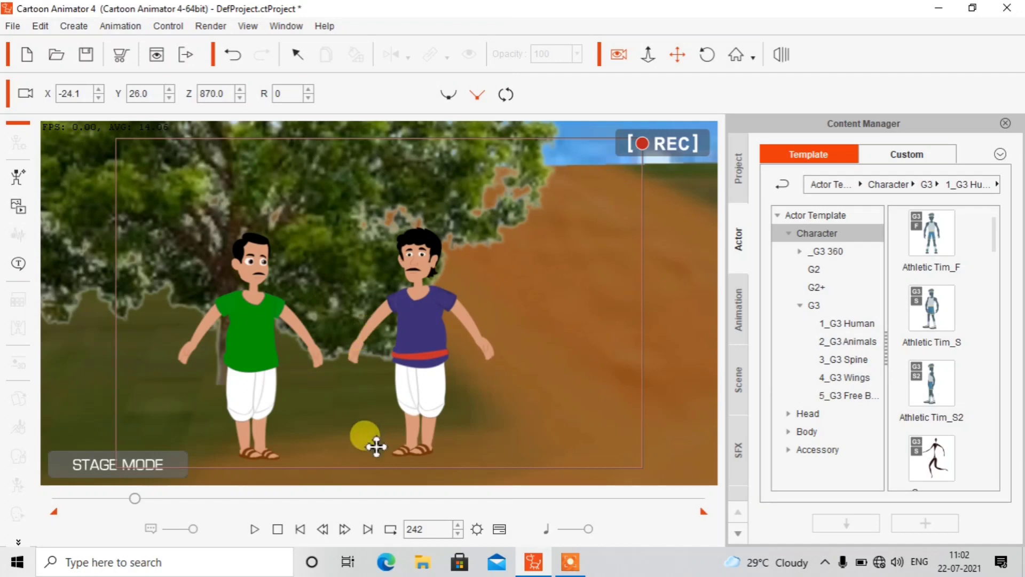
- At frame 243, move the camera to a close-up of the green-shirted character at about X -71.4, Y 40.7, Z 290
click(345, 529)
drag(308, 323, 389, 311)
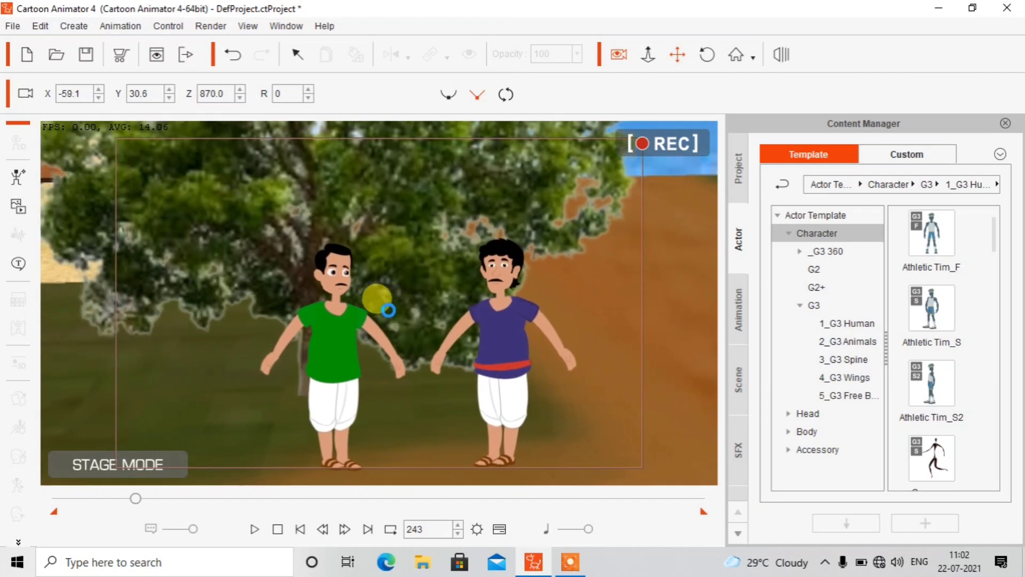
scroll(529, 305, up, 6)
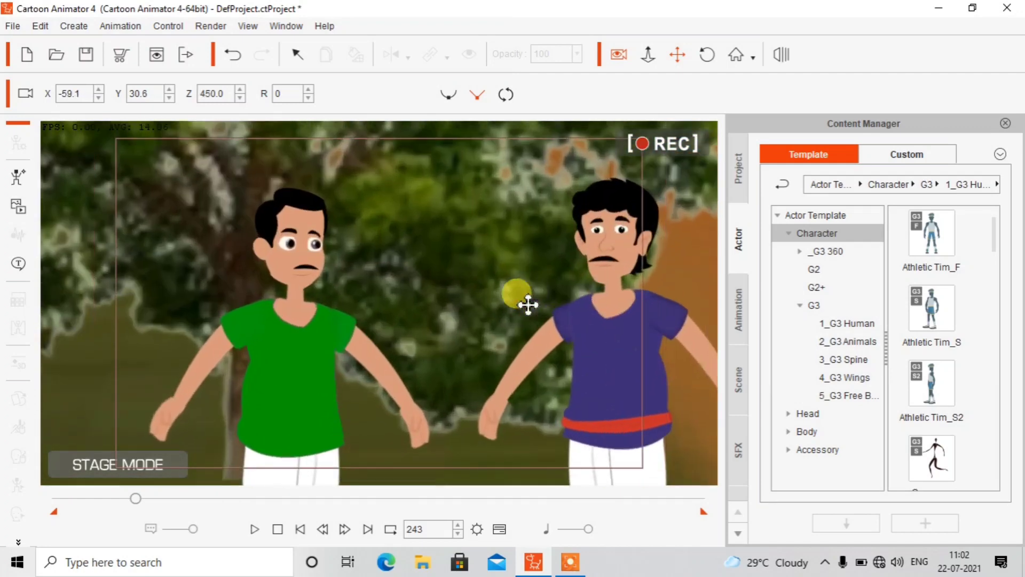
scroll(529, 305, up, 4)
drag(494, 287, 523, 299)
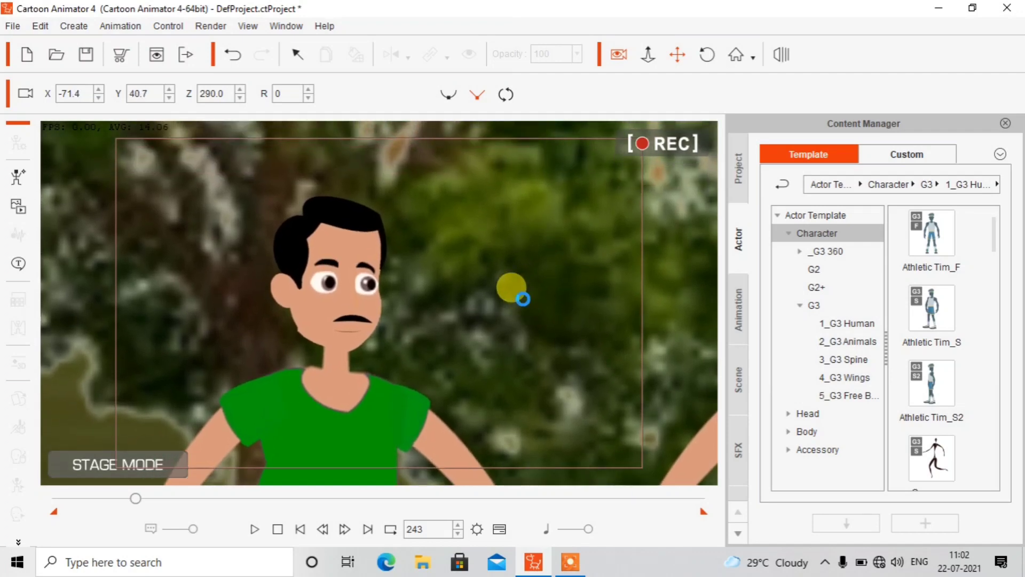
- Play on from frame 243 and, at frame 320, shift the camera slightly to about X -71.0, Y 40.7
key(space)
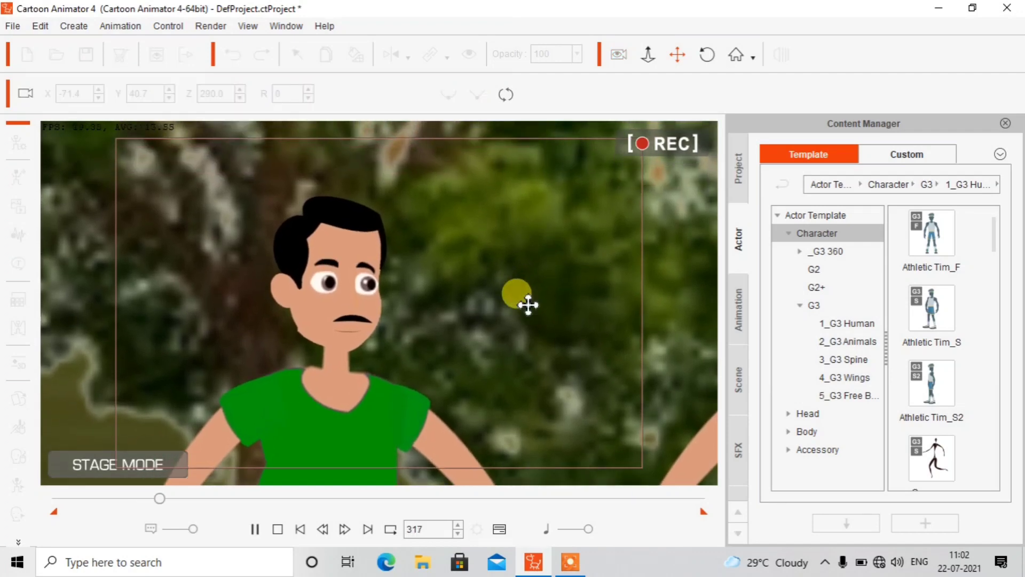
key(space)
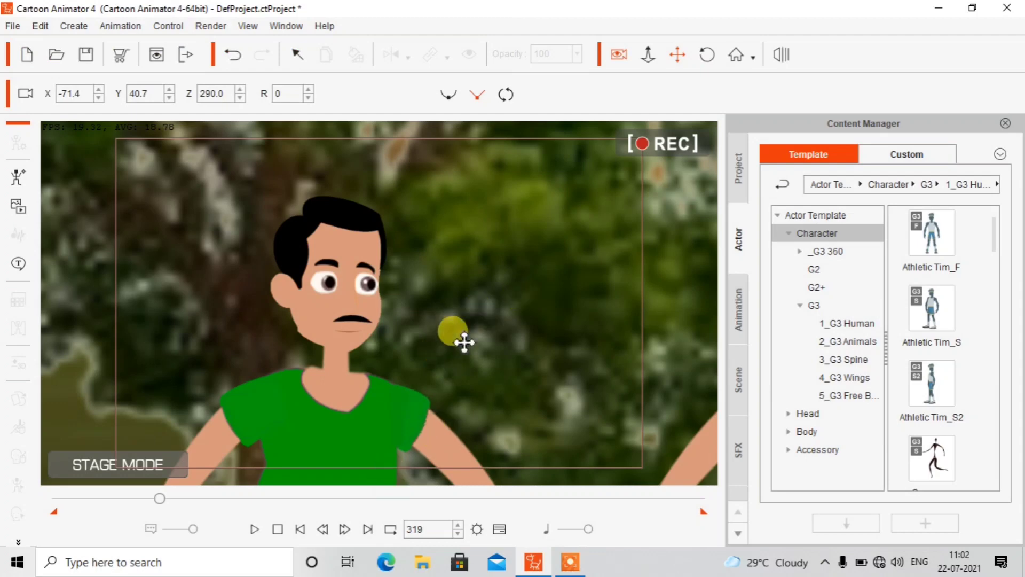
click(348, 529)
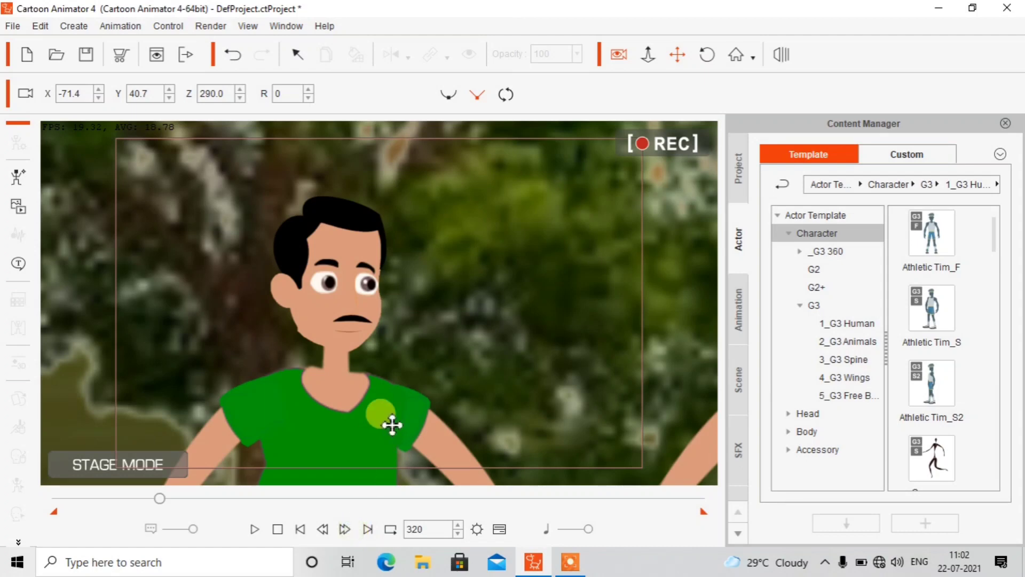
drag(401, 413, 393, 408)
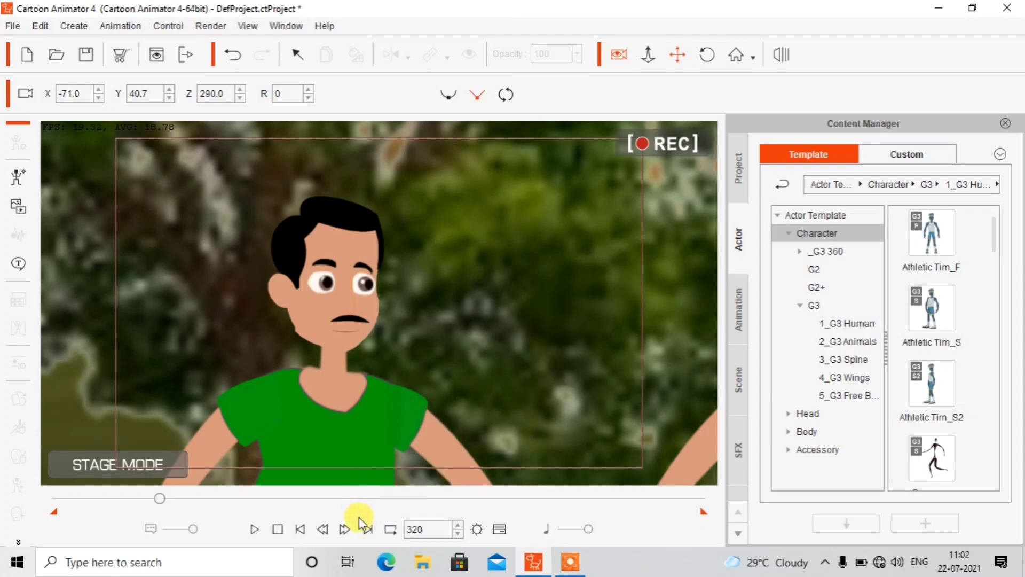
- At frame 321, move the camera to a close-up of the purple-shirted character at about X -6.4, Y 39.7, Z 290
click(345, 528)
drag(460, 311, 250, 302)
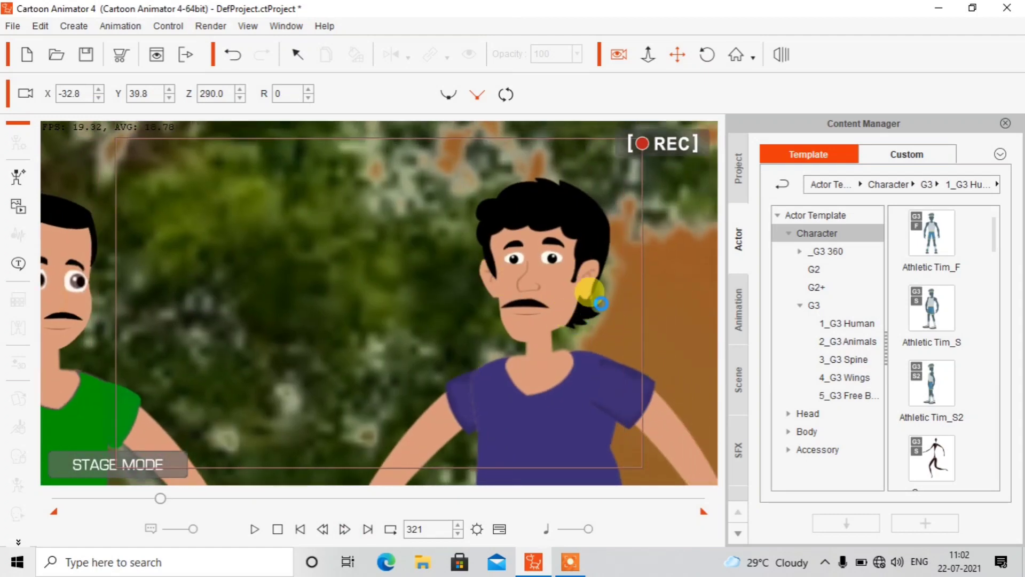
drag(534, 316, 489, 322)
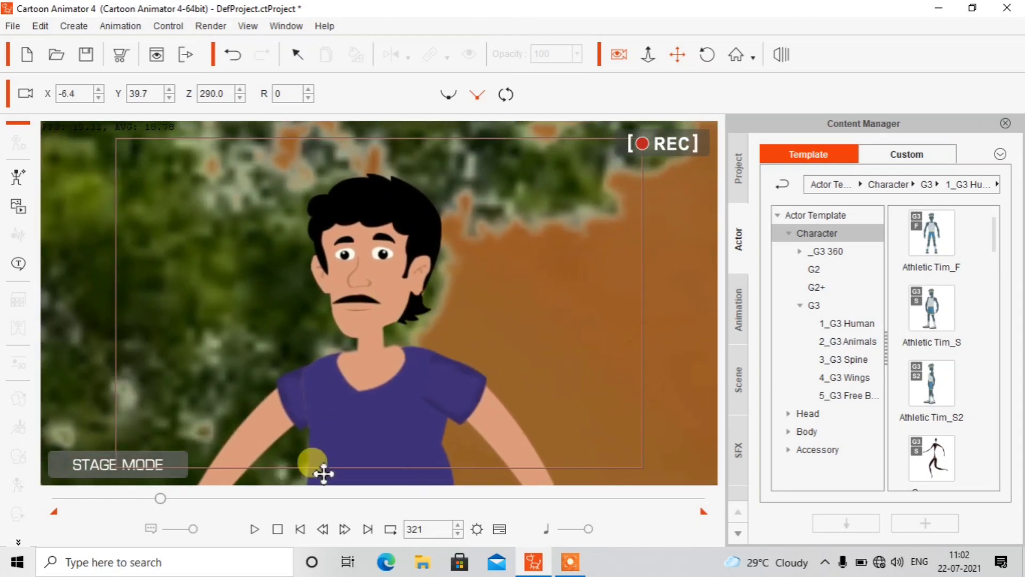
- Play the scene from frame 1 to about frame 450 to review the camera moves, and return to the first frame
click(300, 528)
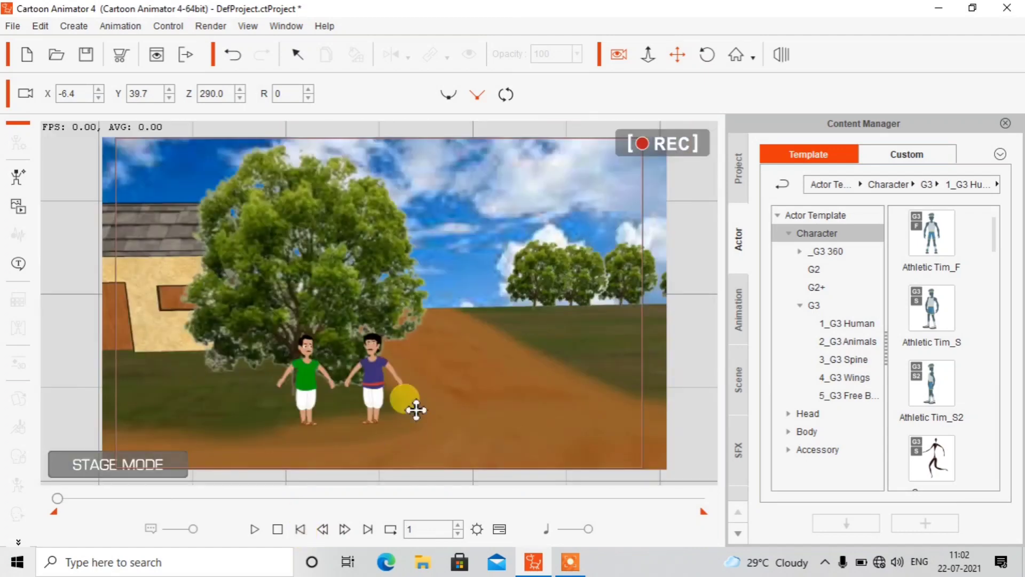
key(space)
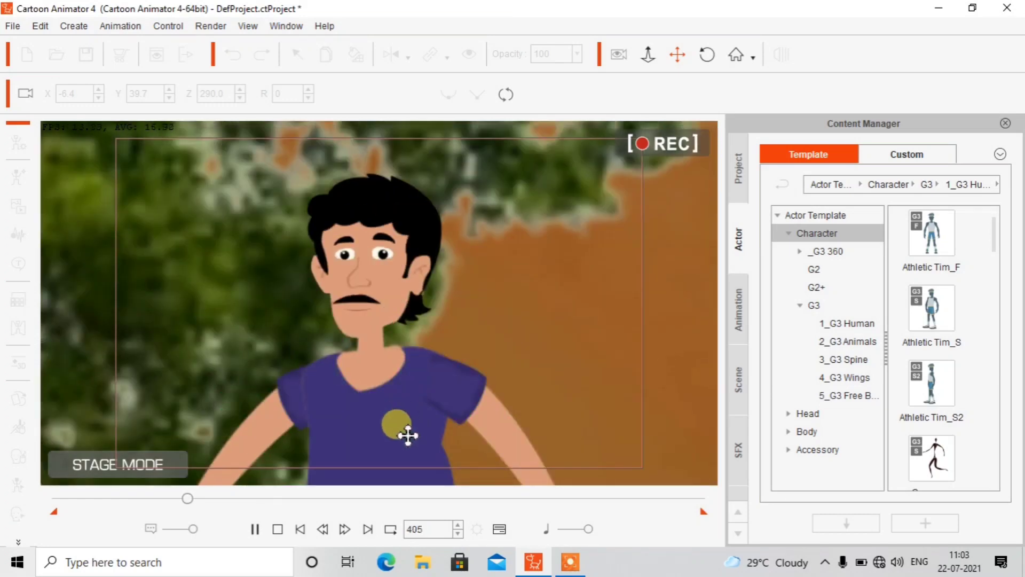
click(256, 531)
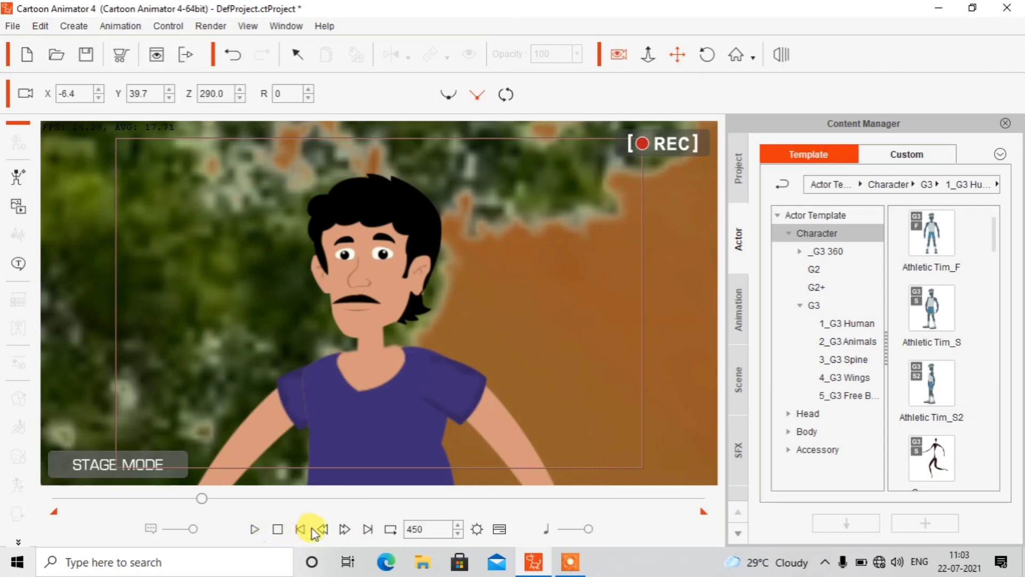
click(303, 529)
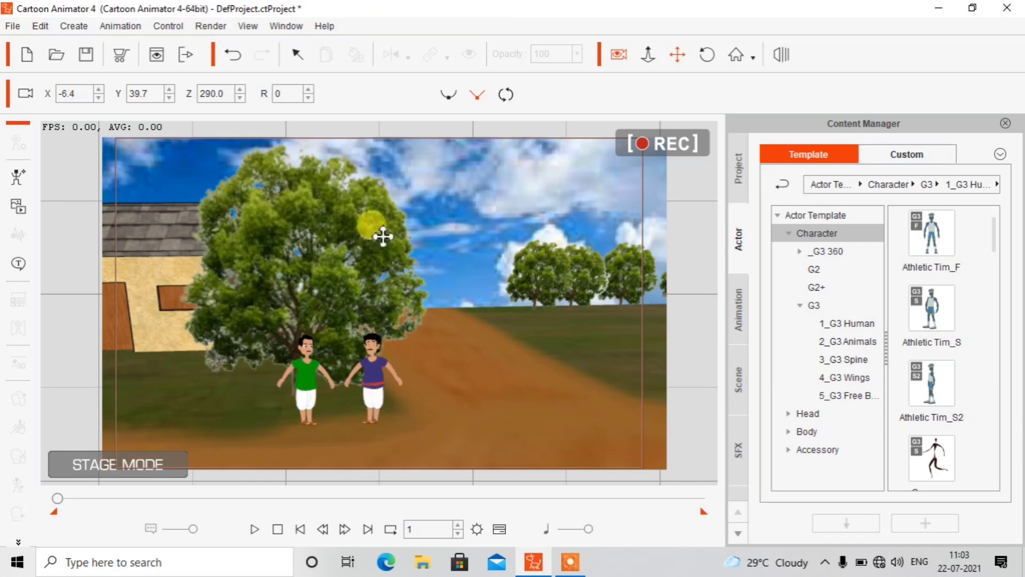
- Return to selecting objects on the stage, with the green-shirted character picked, and turn off camera recording
click(296, 56)
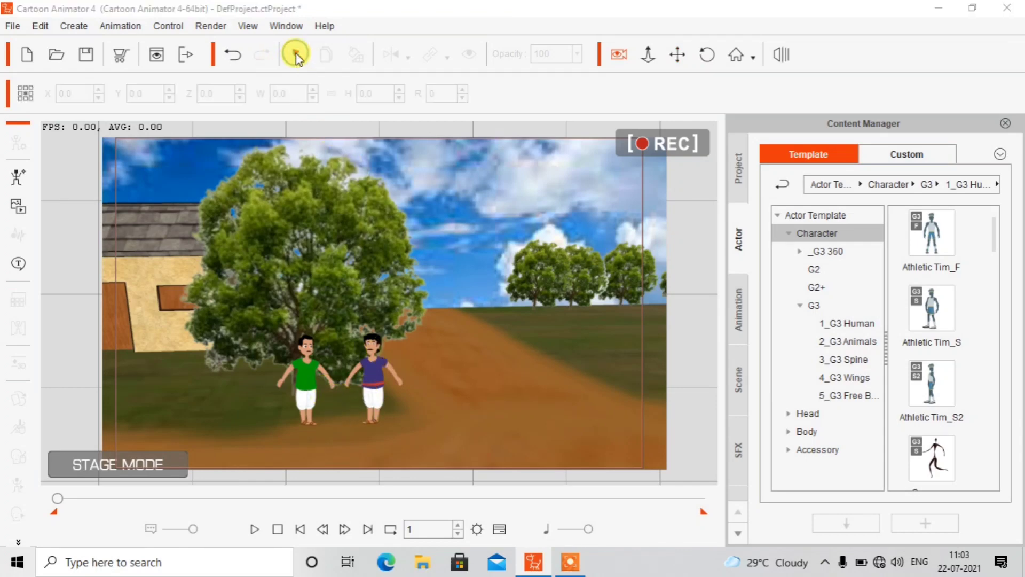
click(314, 385)
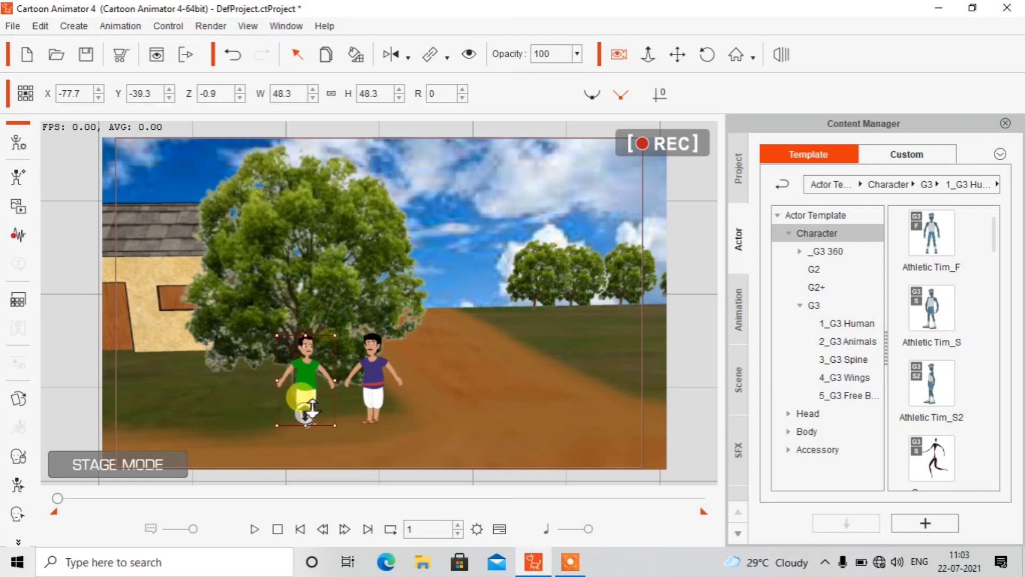
click(314, 386)
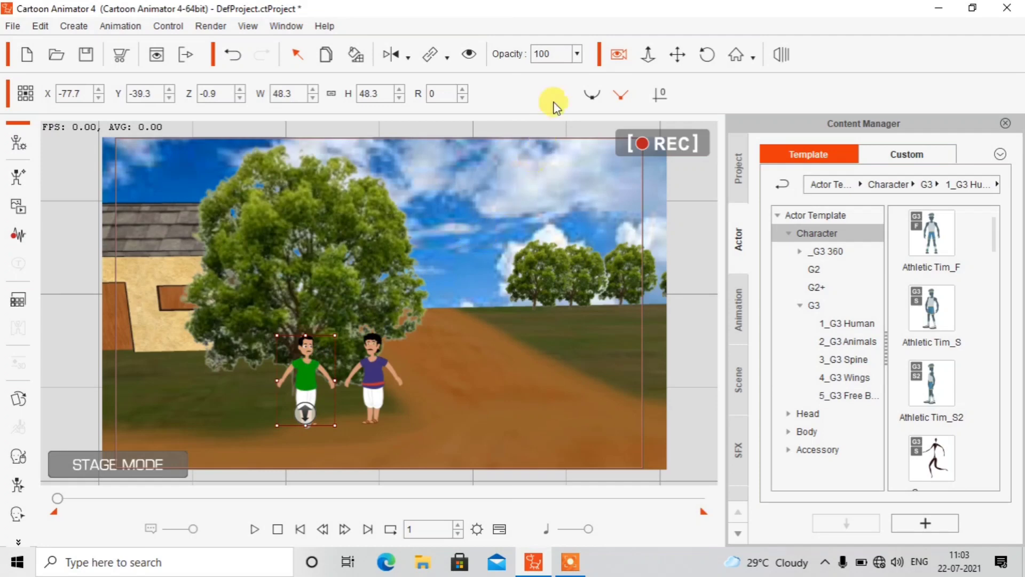
click(618, 55)
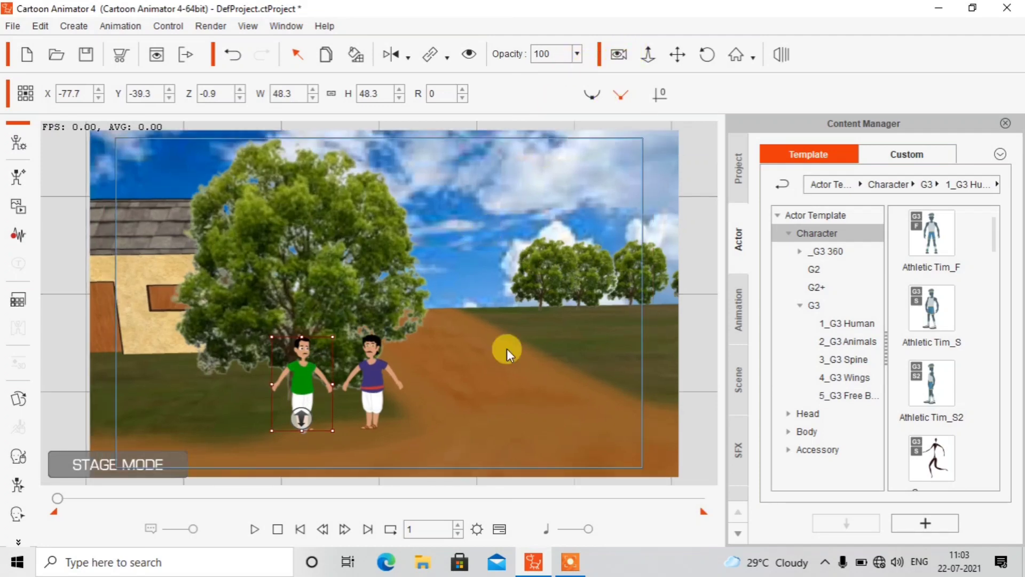
drag(501, 365, 499, 407)
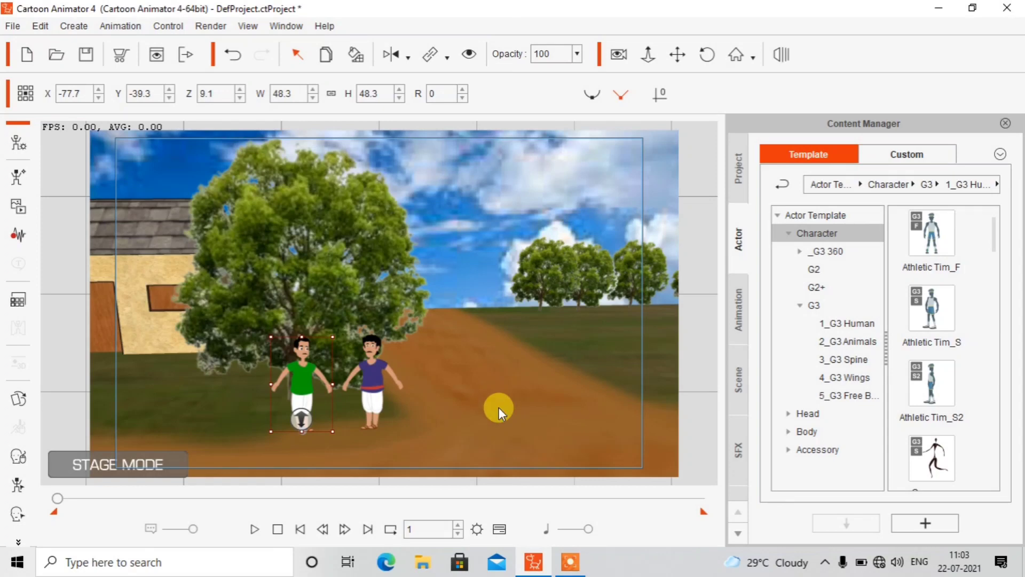
click(499, 406)
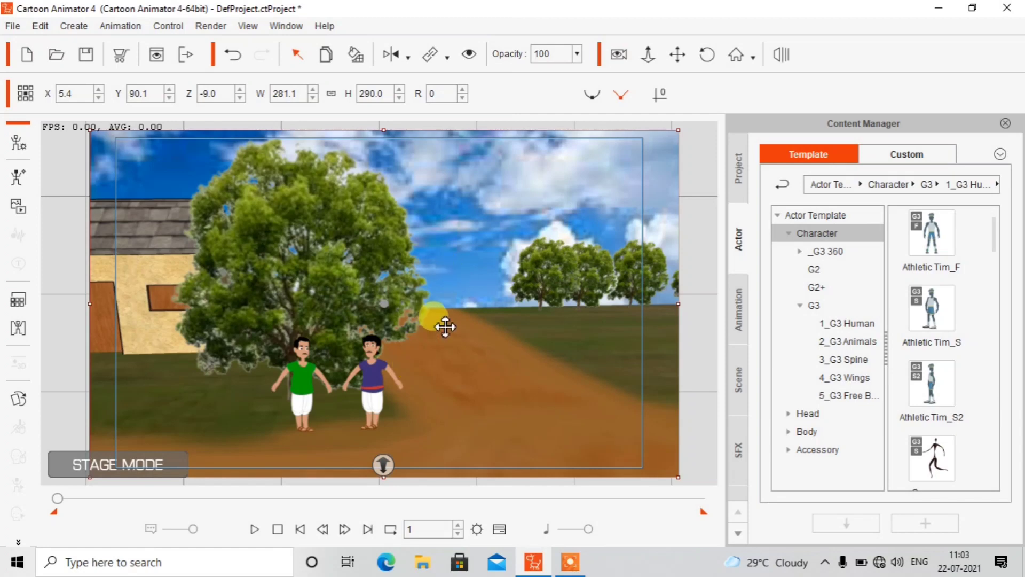
- Zoom the stage view in on the two characters and centre both of them in the frame for editing
click(649, 55)
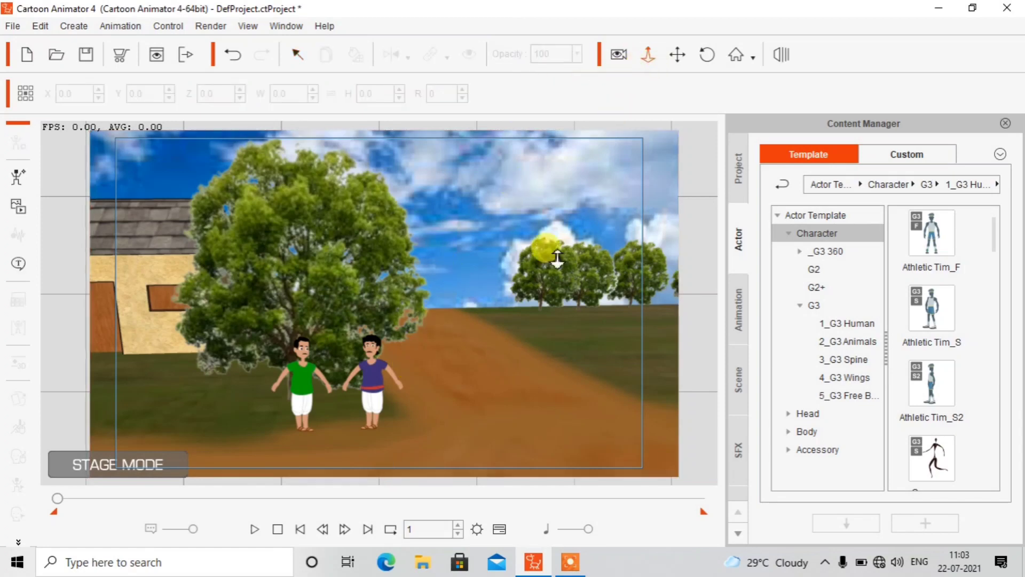
drag(531, 312, 540, 321)
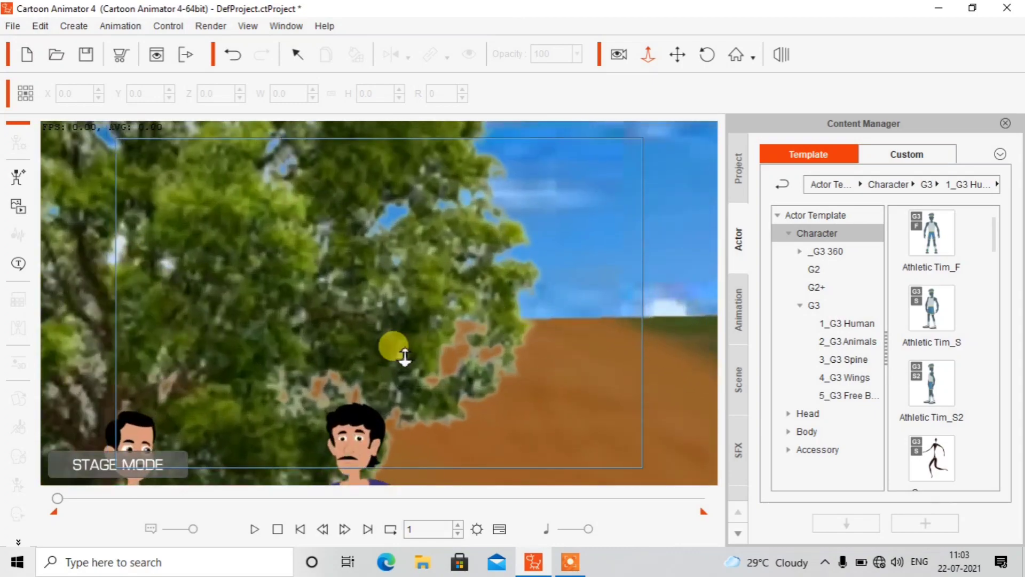
click(678, 55)
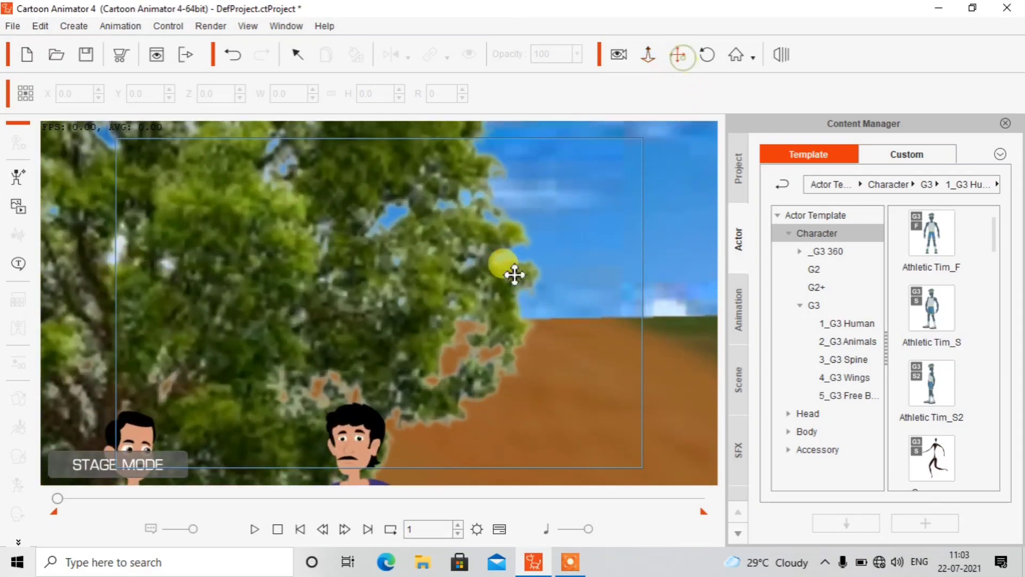
drag(427, 384, 571, 146)
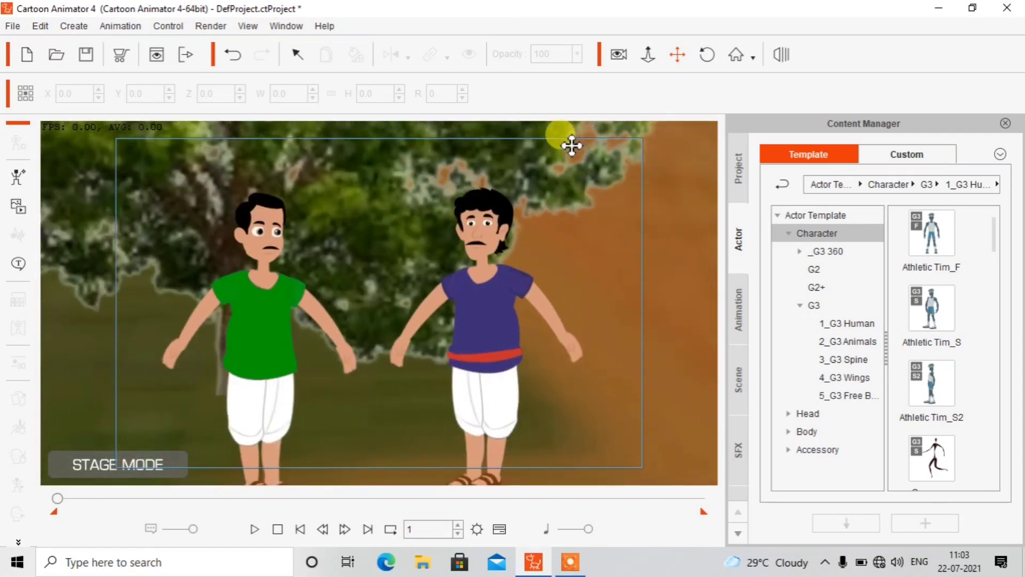
right_click(568, 143)
click(533, 186)
drag(564, 267, 568, 254)
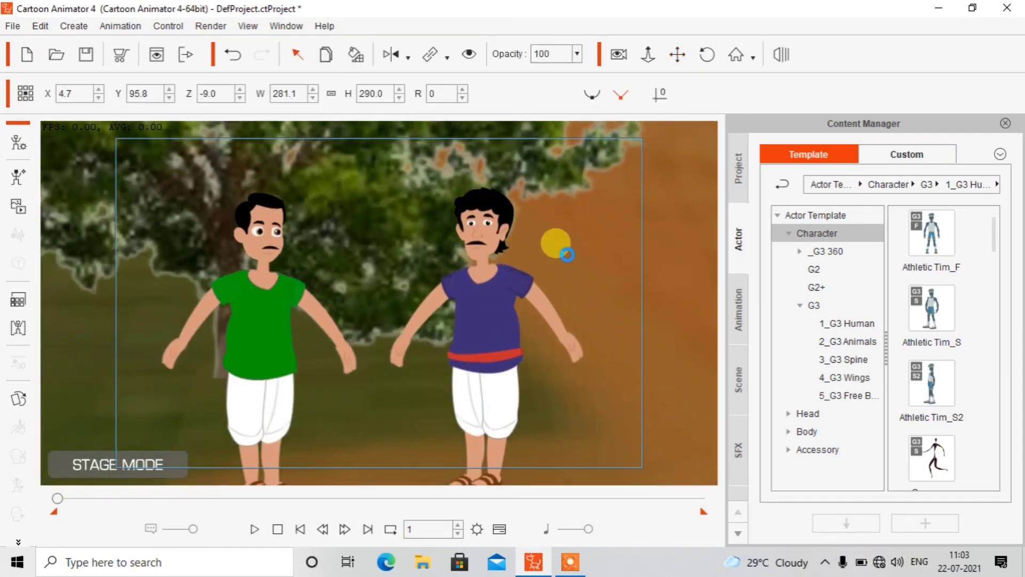
key(ctrl+z)
- Apply the Stand_01 action to the purple-shirted character at frame 1 and play it through to frame 71
click(679, 56)
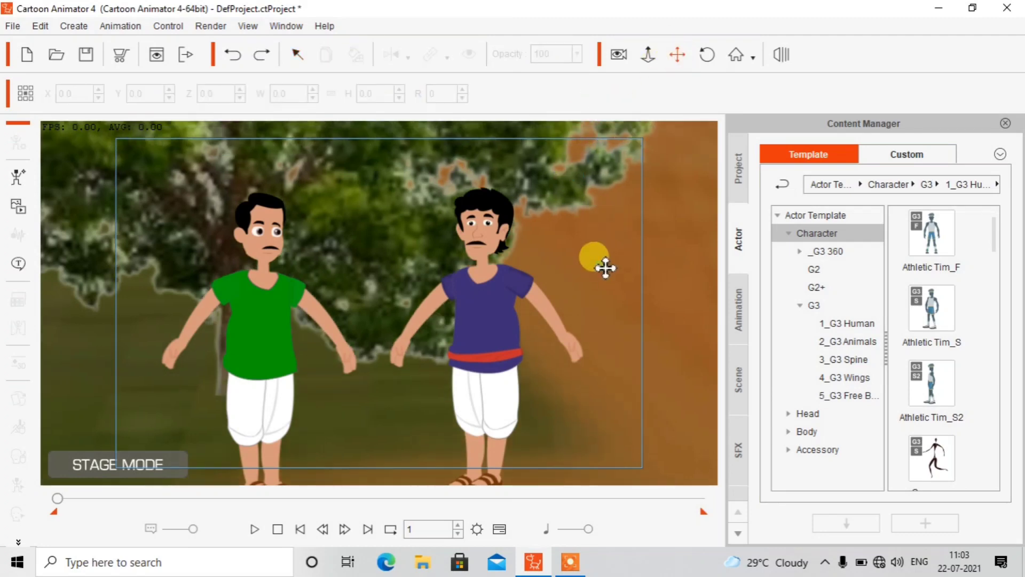
drag(604, 267, 614, 229)
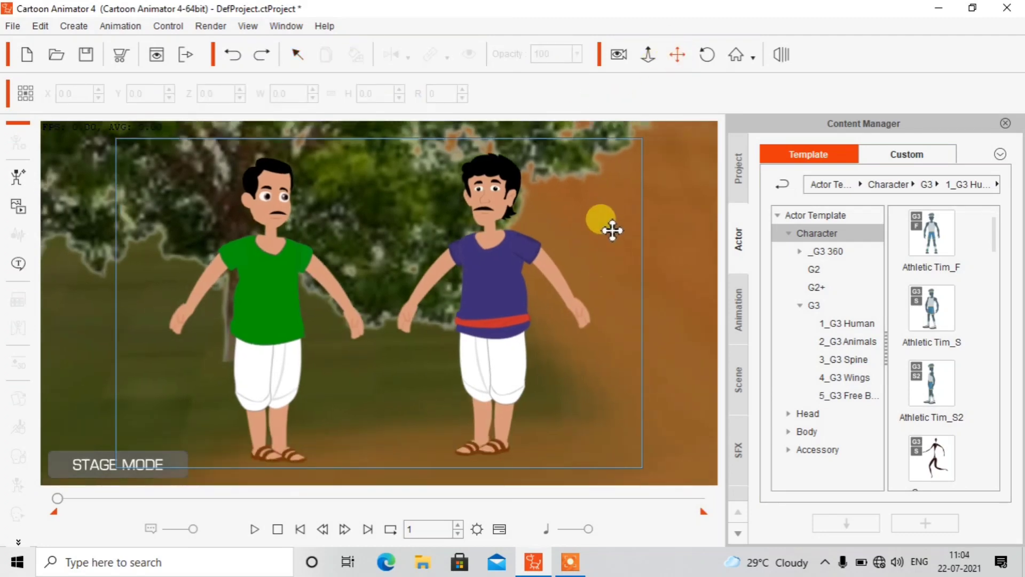
click(296, 57)
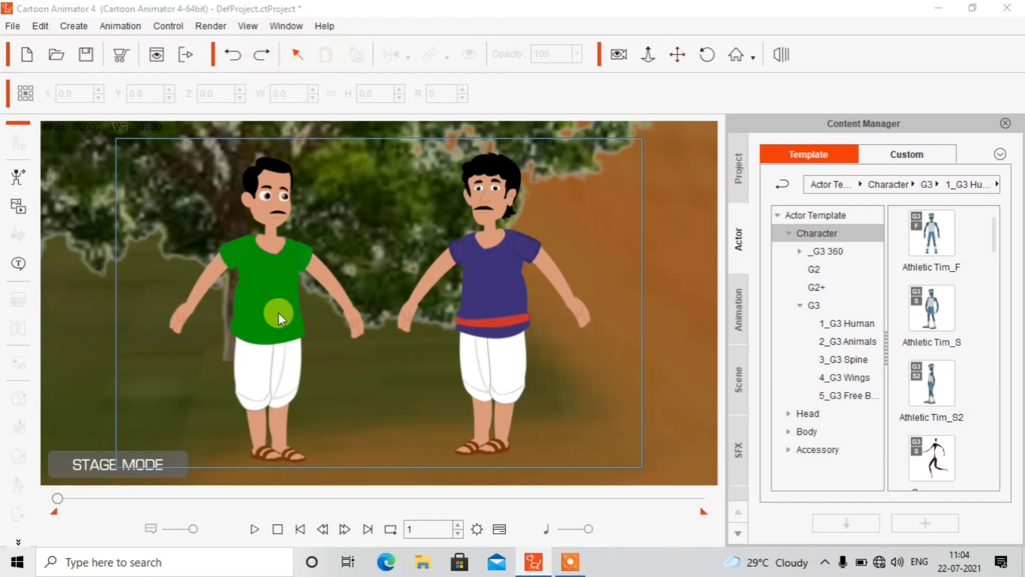
click(478, 284)
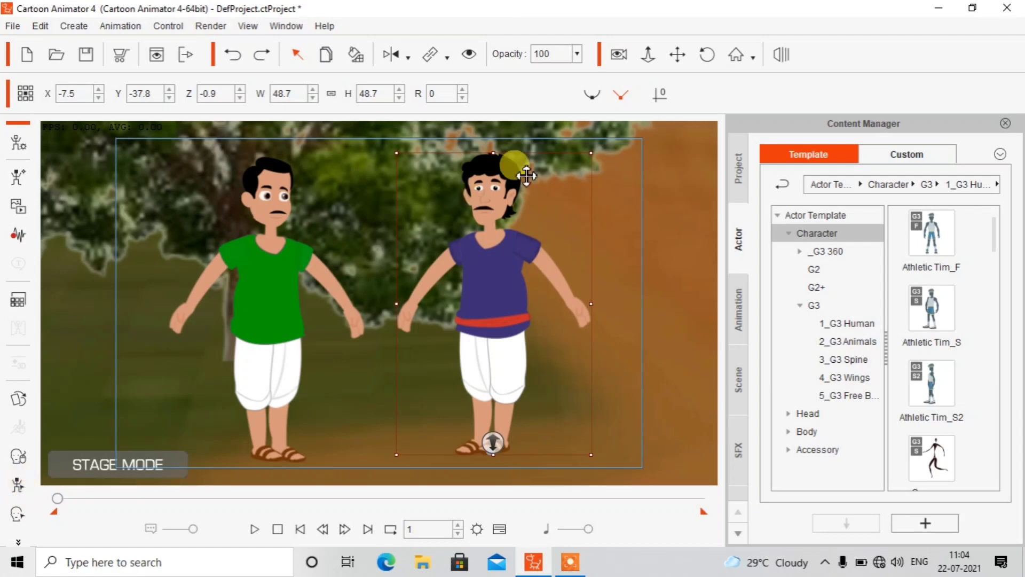
click(489, 273)
right_click(500, 284)
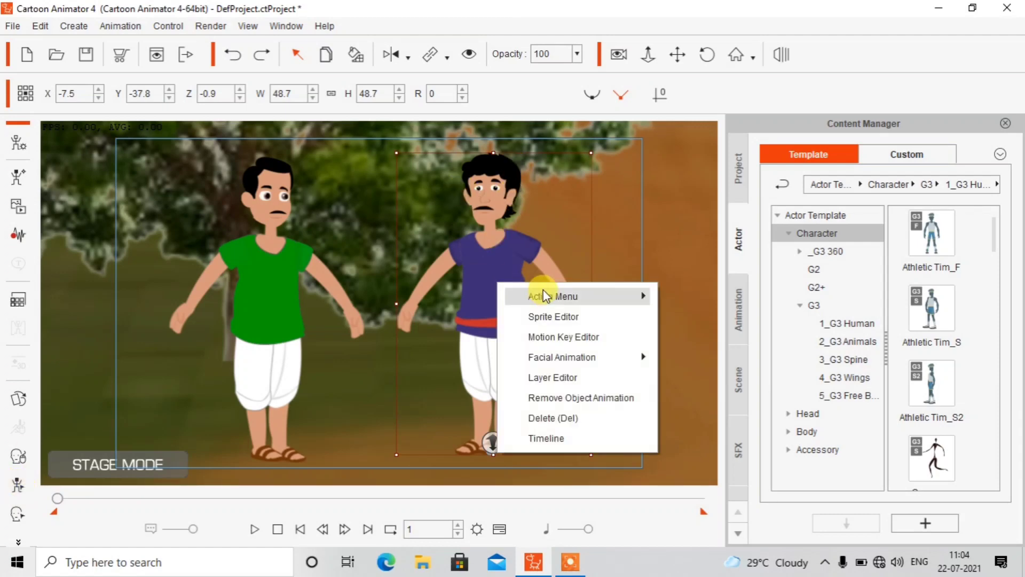
mouse_move(547, 296)
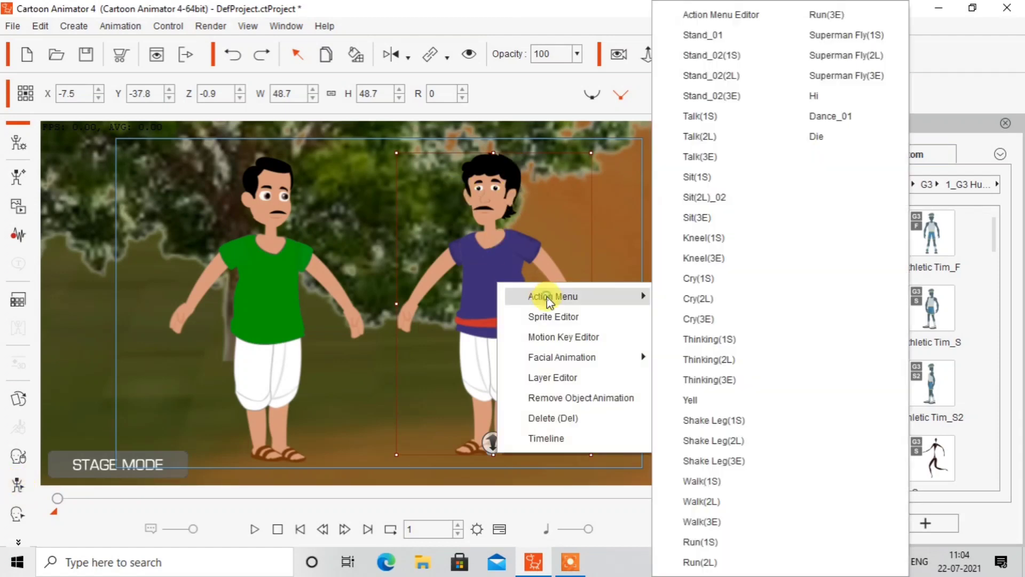
click(708, 37)
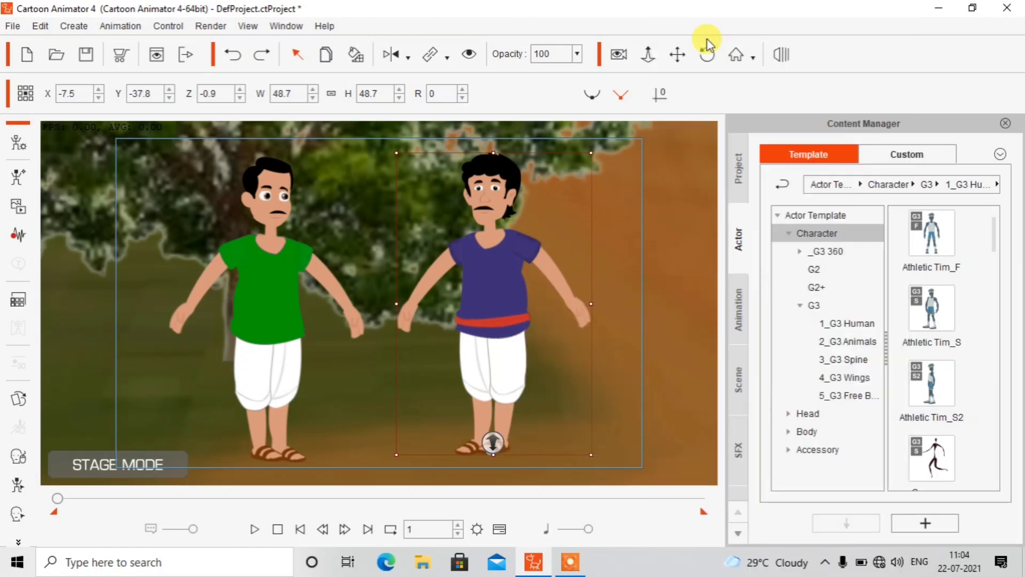
key(space)
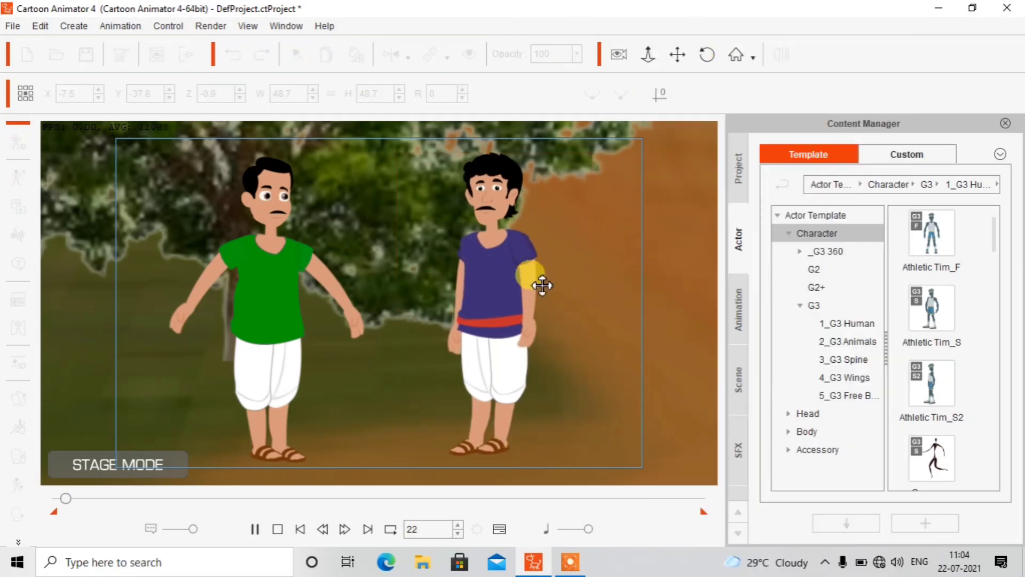
key(space)
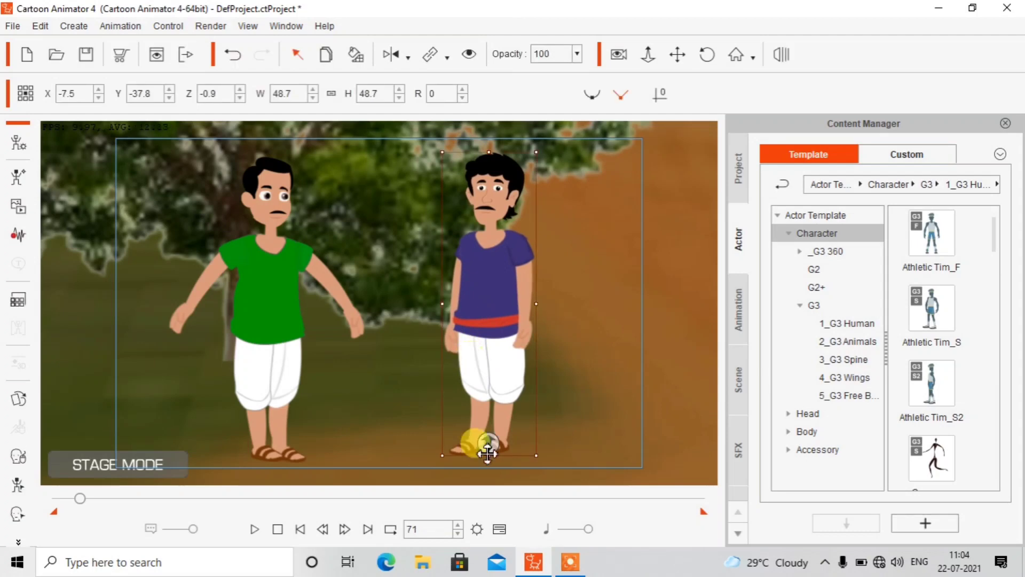
- Show the purple-shirted character's motion track in the timeline and extend its Stand_01 clip in a loop past frame 175
click(500, 529)
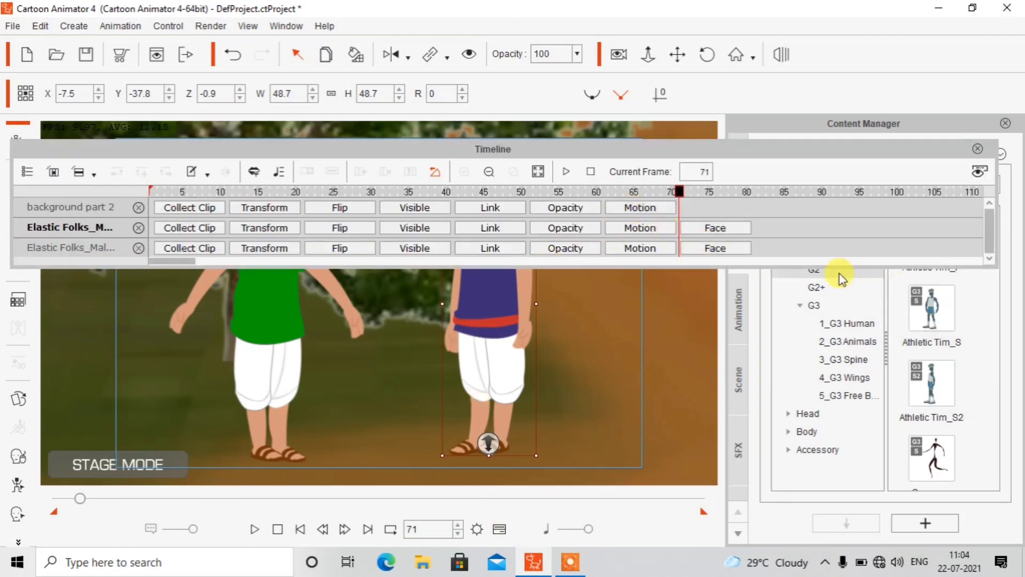
click(799, 262)
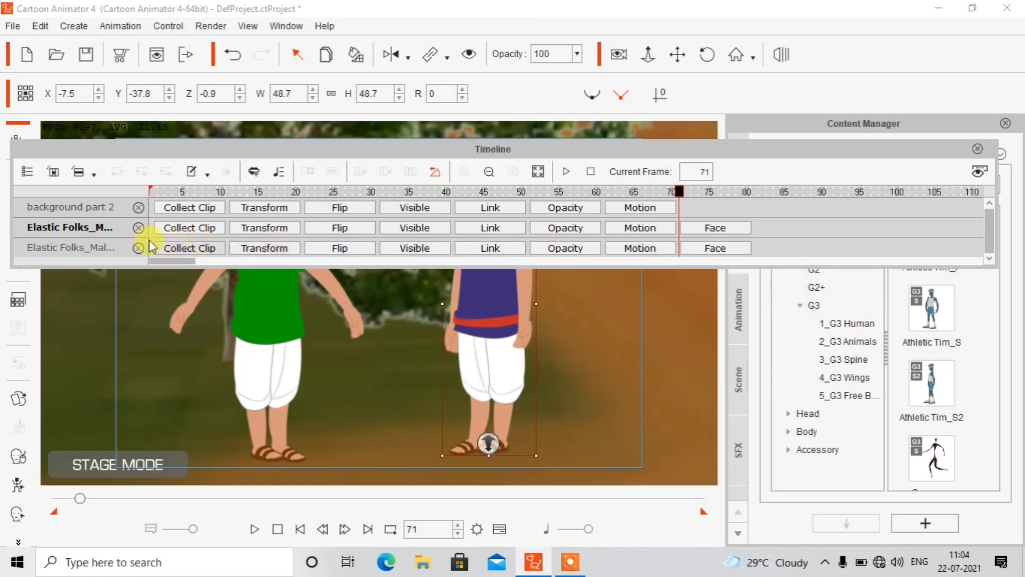
click(626, 229)
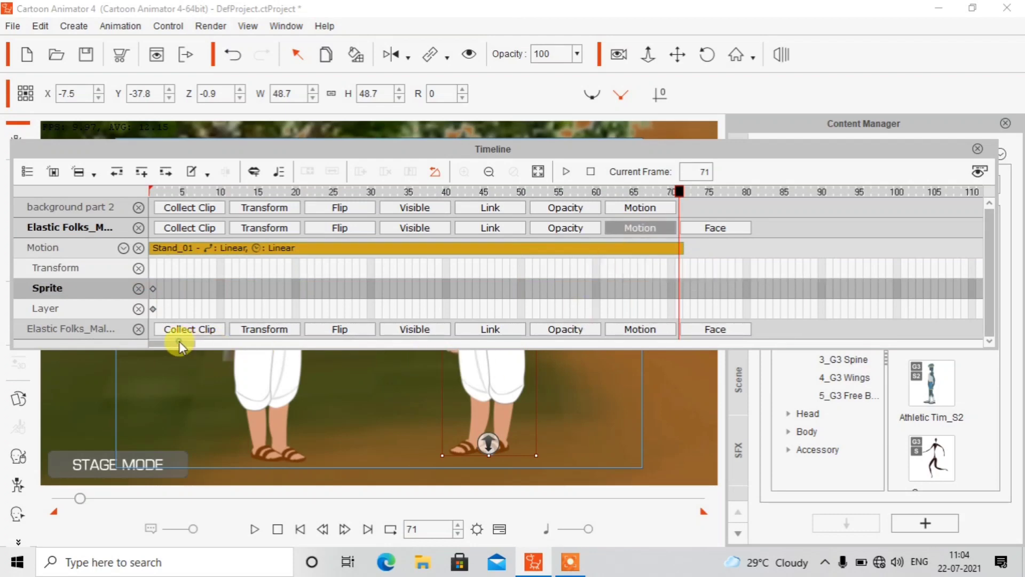
drag(178, 343, 206, 351)
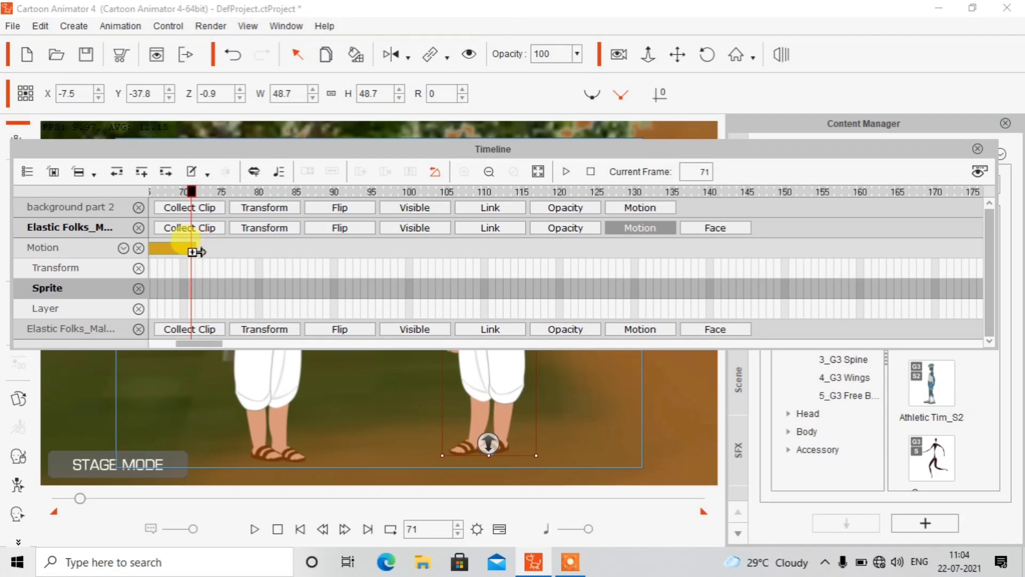
drag(195, 252, 831, 243)
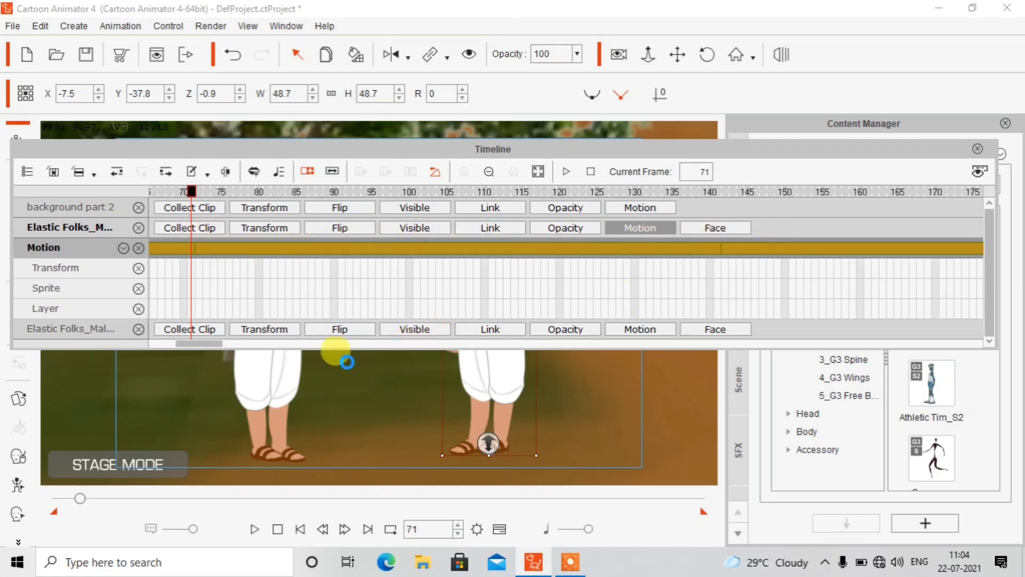
- Extend the purple-shirted character's looping Stand_01 clip to about frame 420 and close the timeline
click(205, 343)
drag(204, 344, 258, 346)
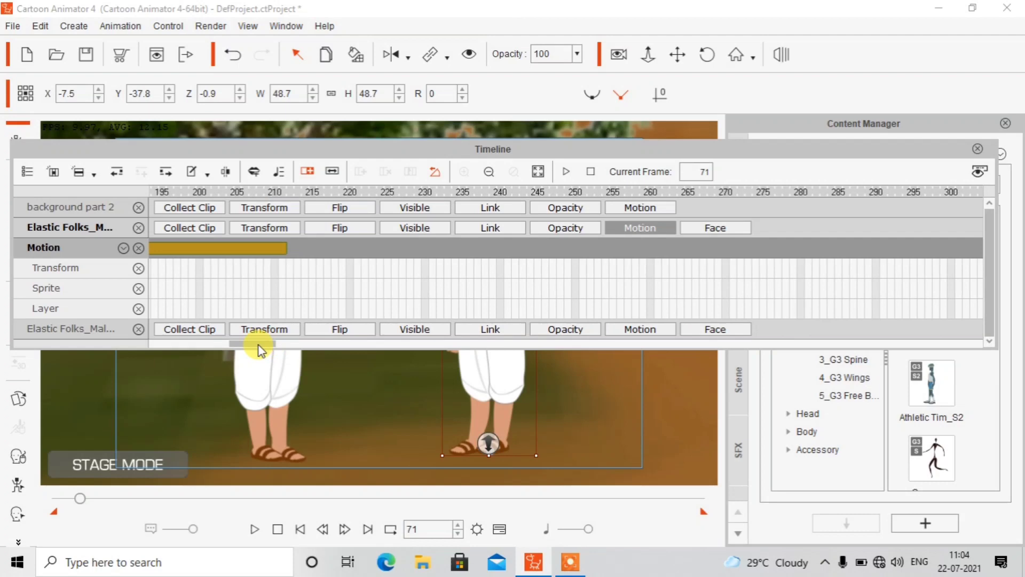
click(285, 249)
drag(286, 250, 860, 248)
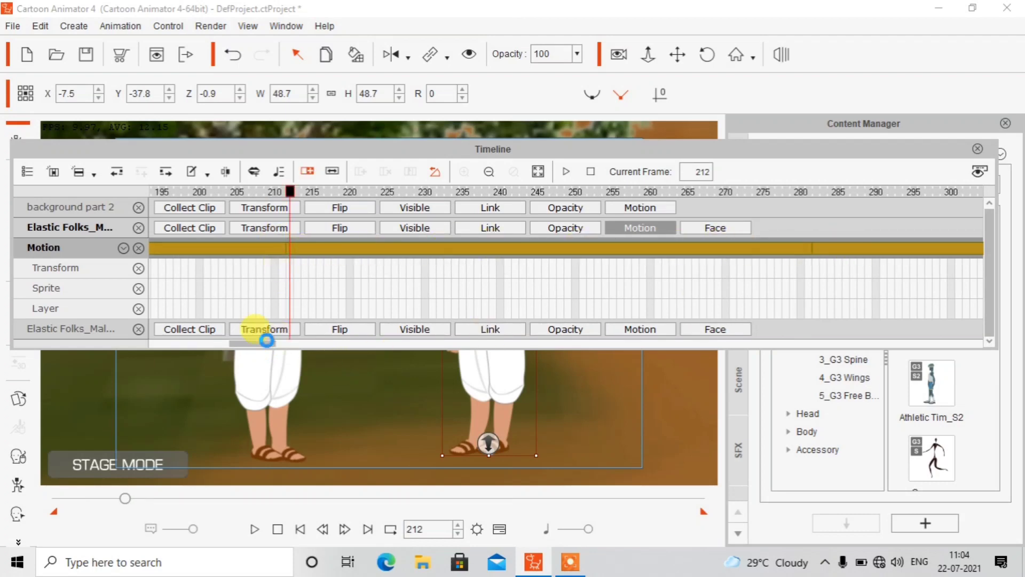
drag(259, 344, 308, 335)
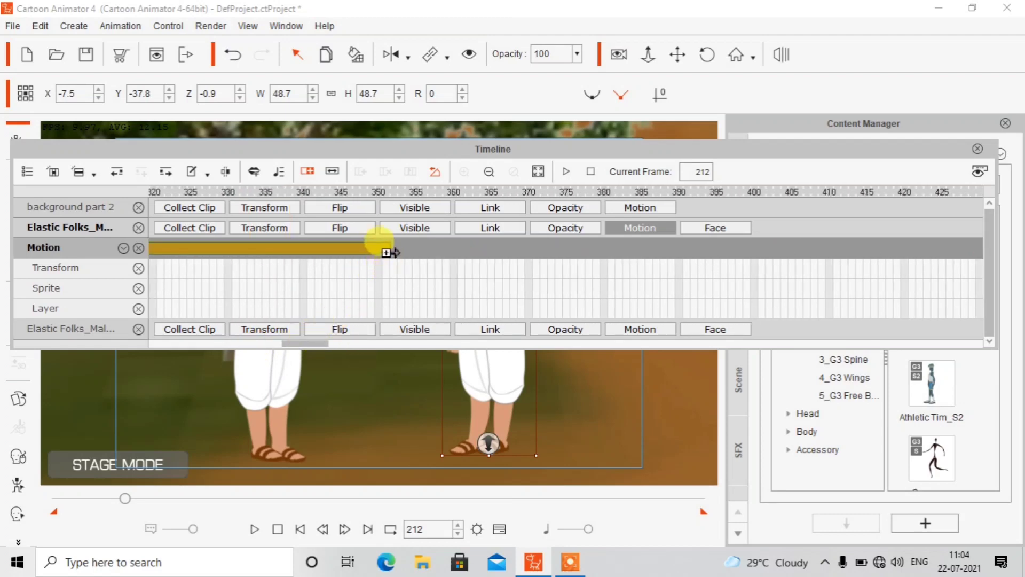
drag(389, 247, 401, 246)
drag(304, 343, 335, 342)
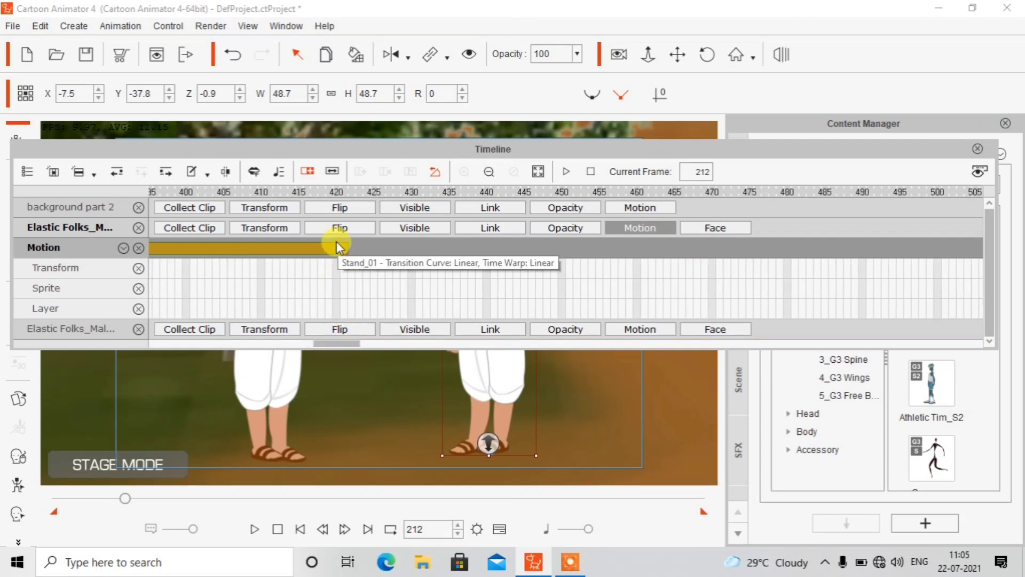
click(979, 149)
- Apply the Stand_01 action to the green-shirted character at frame 1 and play it through to frame 71
click(301, 528)
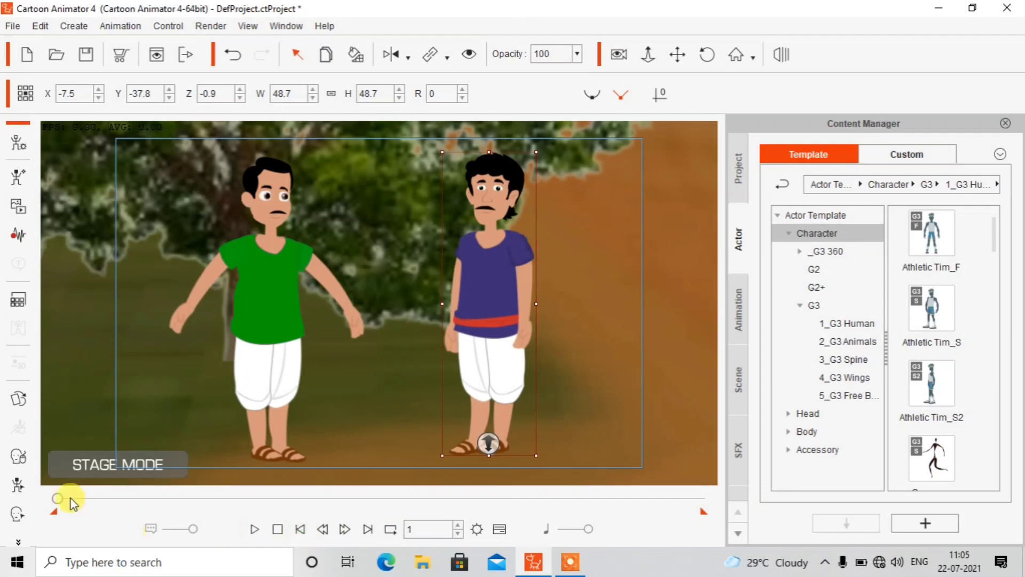
drag(57, 499, 11, 481)
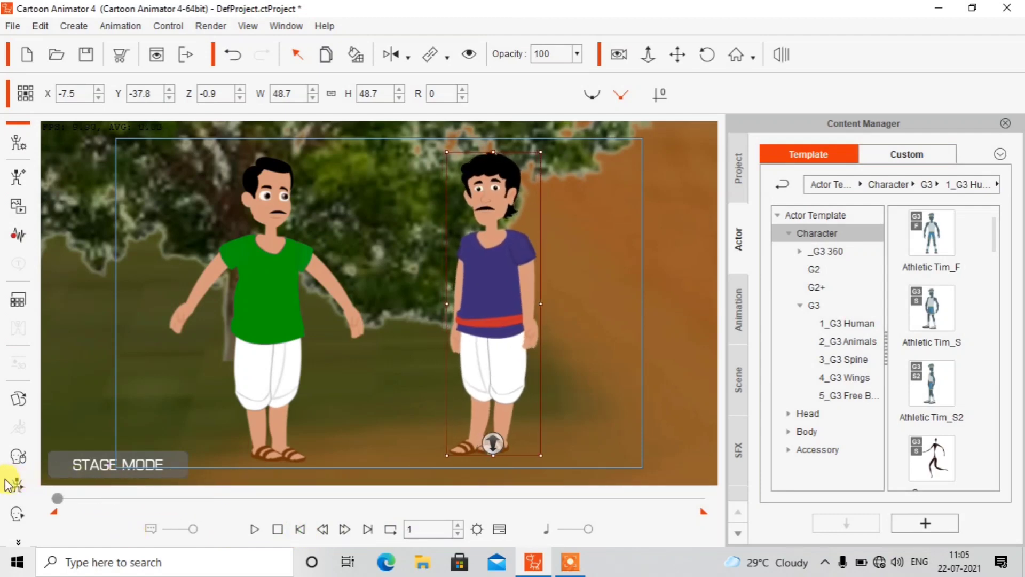
click(249, 284)
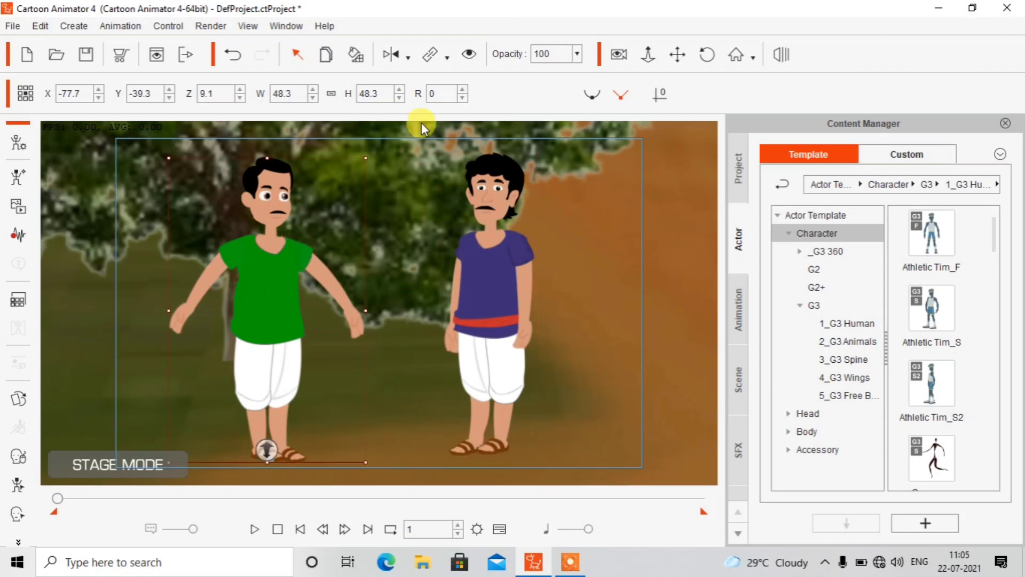
right_click(279, 281)
mouse_move(302, 293)
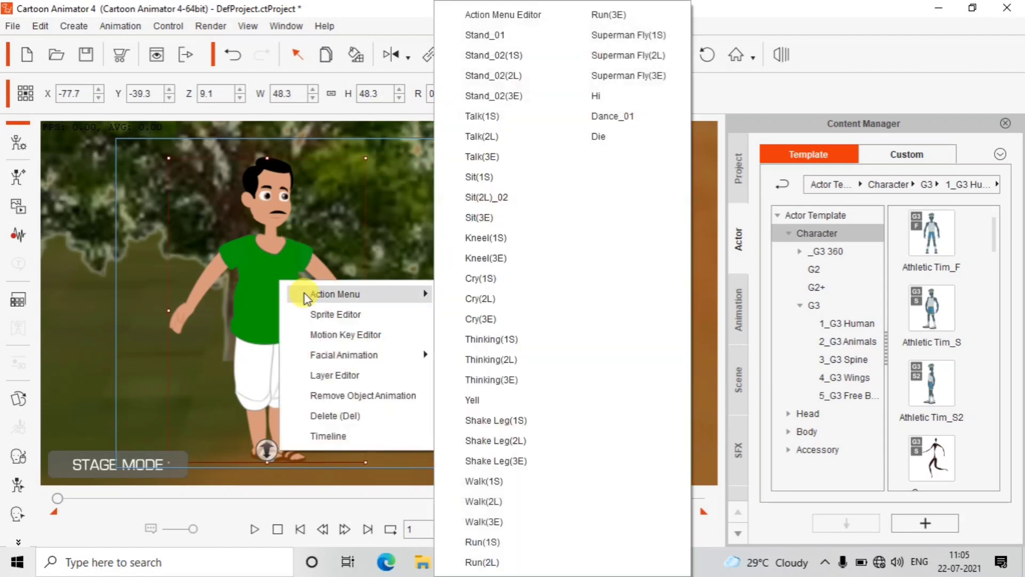
click(510, 36)
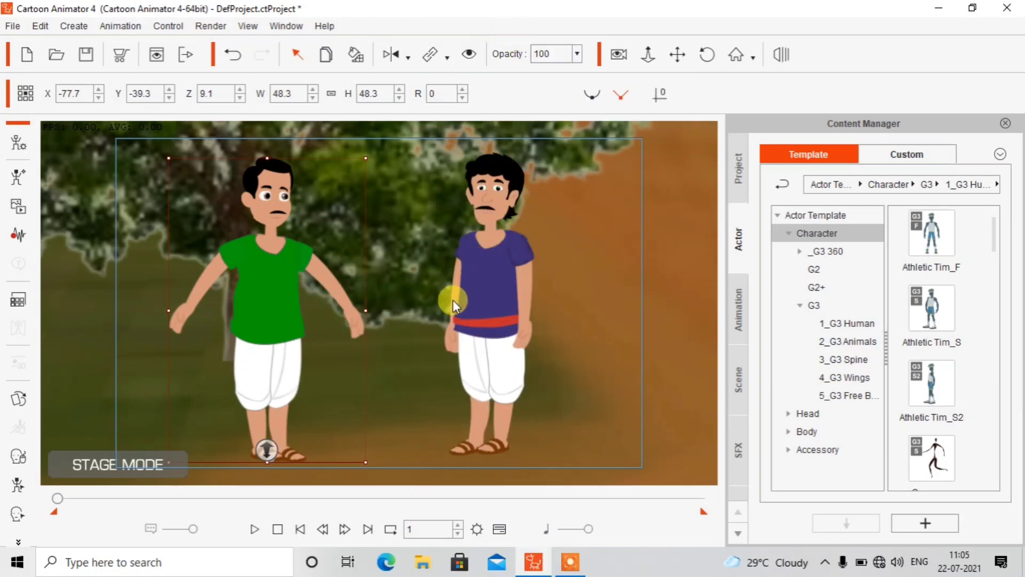
key(space)
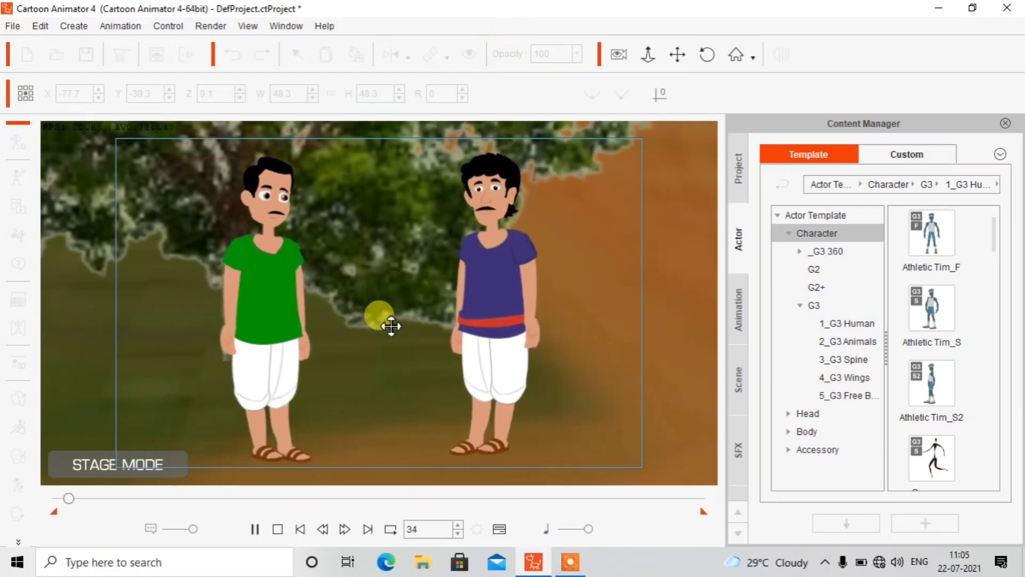
key(space)
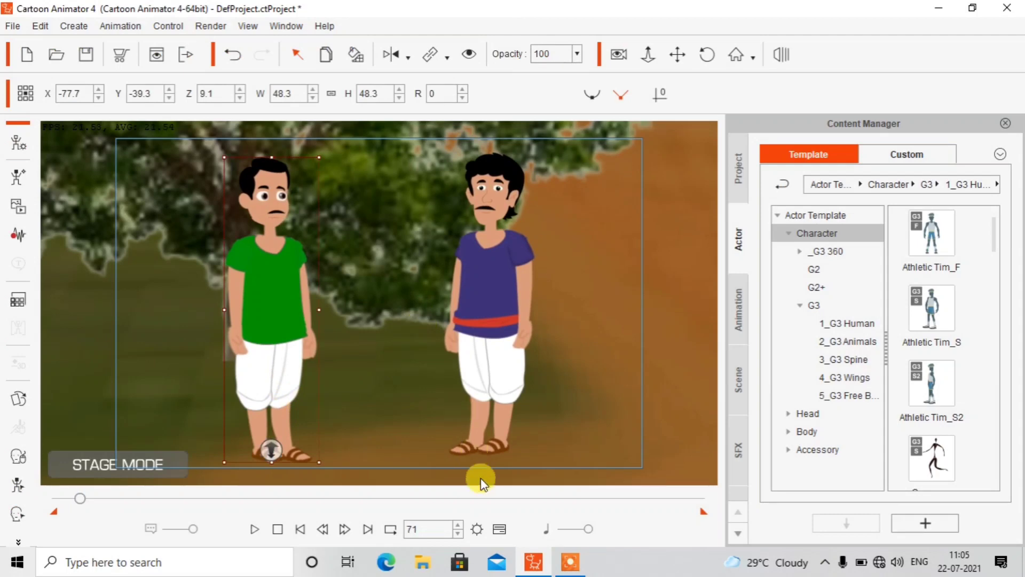
- Show the green-shirted character's motion track instead of the purple-shirted one's and extend its Stand_01 clip in a loop past frame 175
click(499, 529)
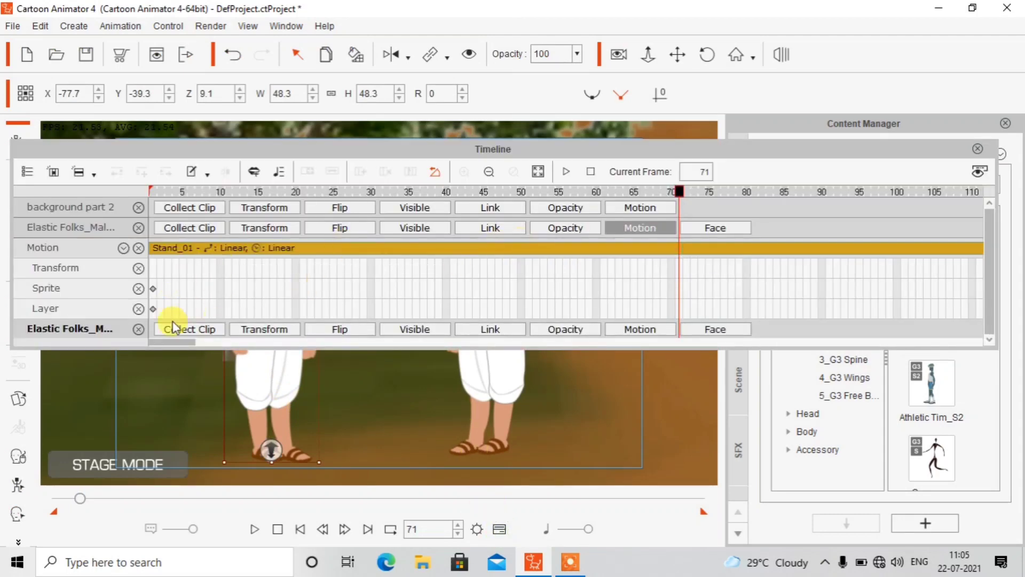
click(630, 226)
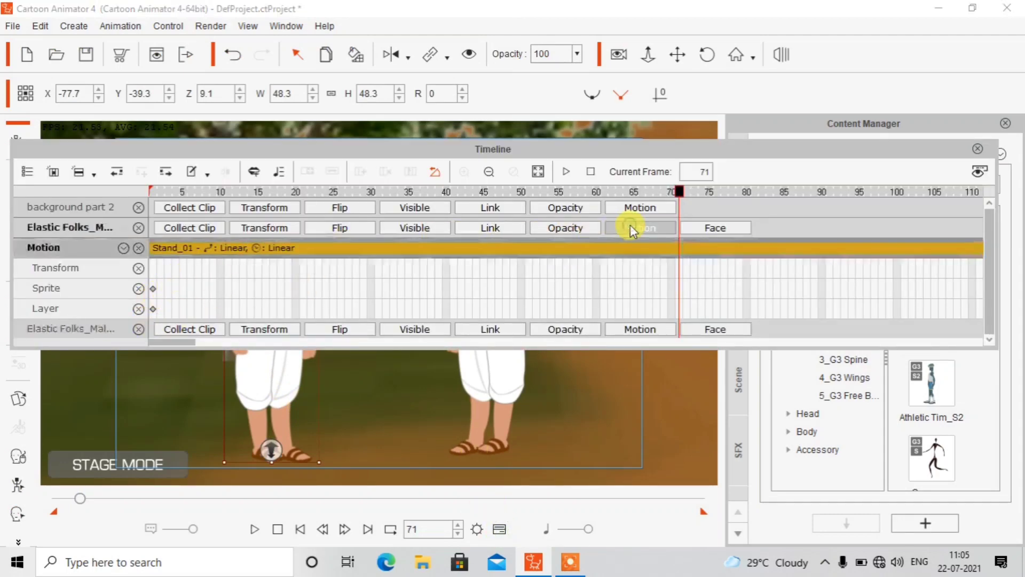
click(630, 226)
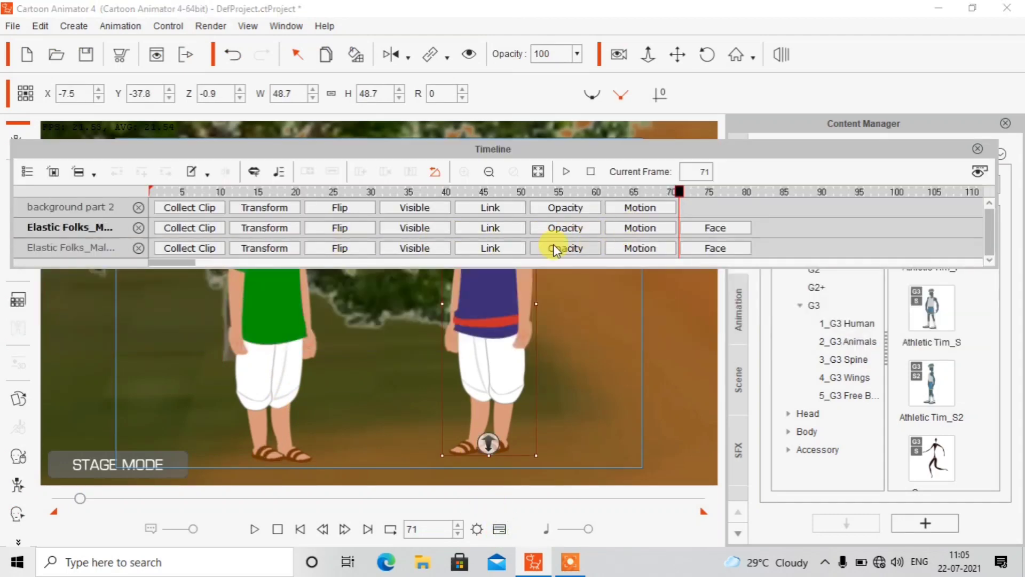
click(655, 253)
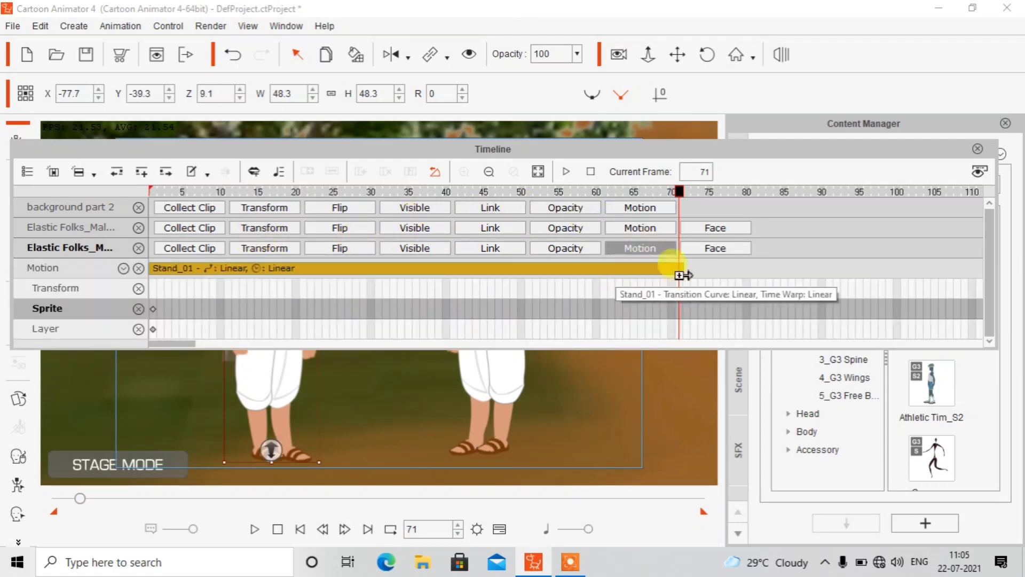
drag(187, 344, 213, 344)
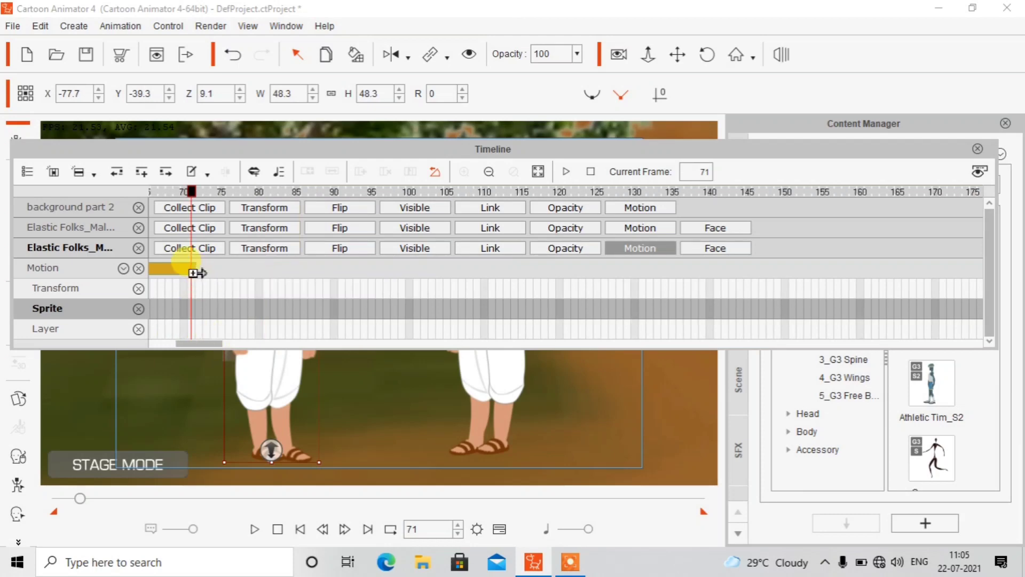
drag(194, 273, 950, 229)
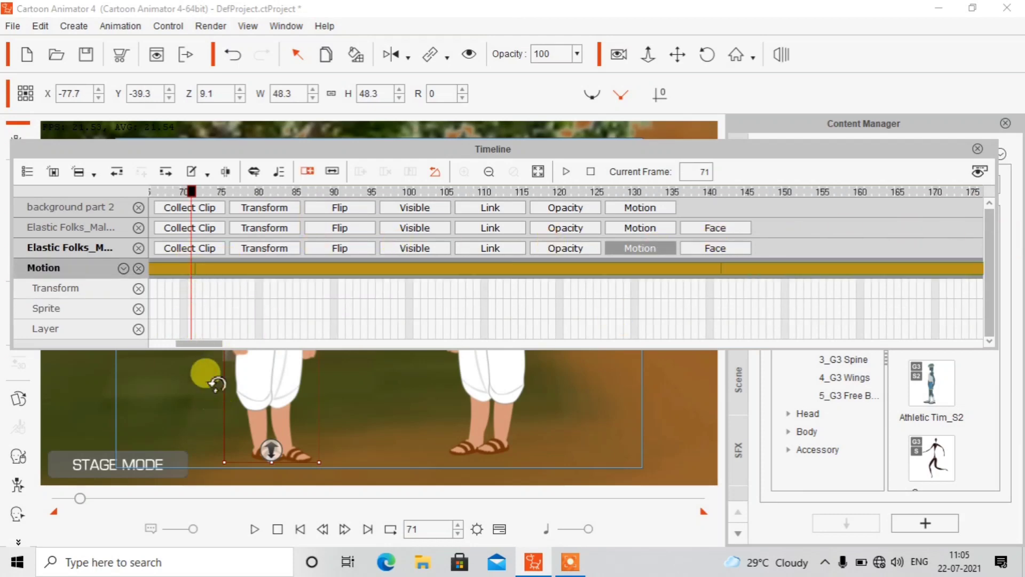
drag(206, 345, 322, 345)
click(981, 149)
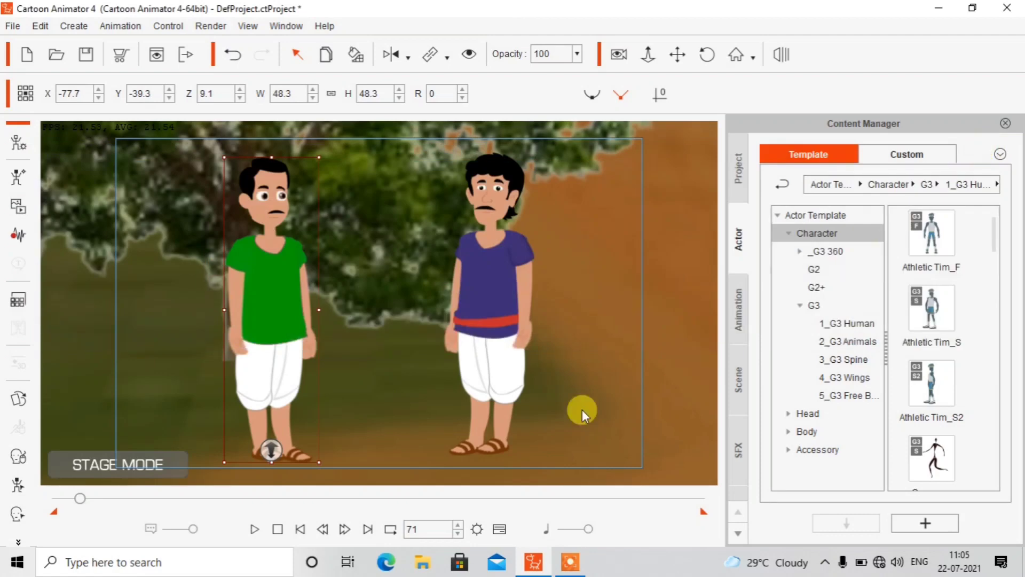
- Return to frame 1 and set the green-shirted character's mouth to the Normal sprite in the Sprite Editor's face parts
click(299, 529)
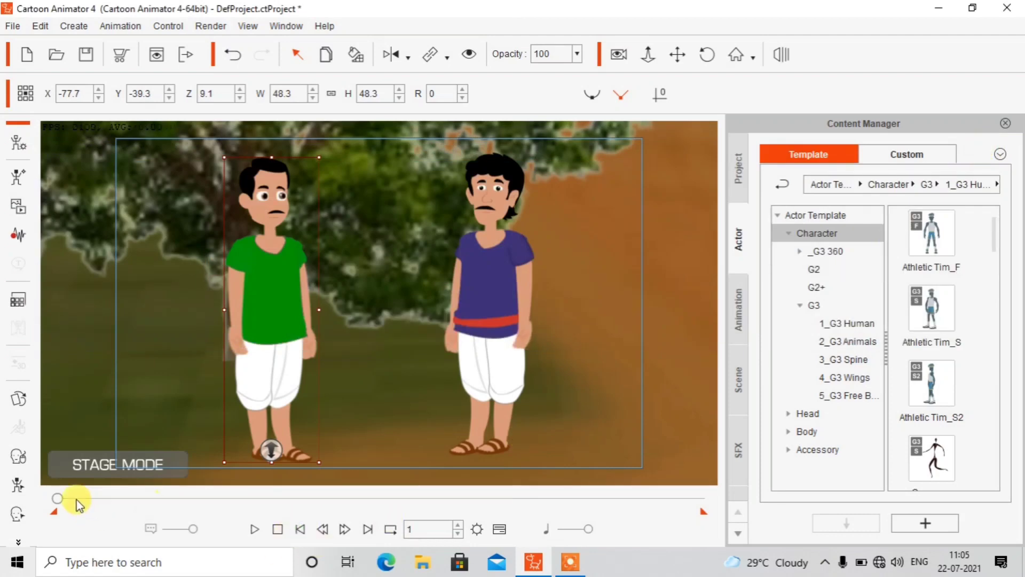
mouse_move(55, 499)
mouse_down()
mouse_move(251, 483)
mouse_move(290, 458)
mouse_move(165, 508)
mouse_move(43, 524)
mouse_move(55, 499)
mouse_up()
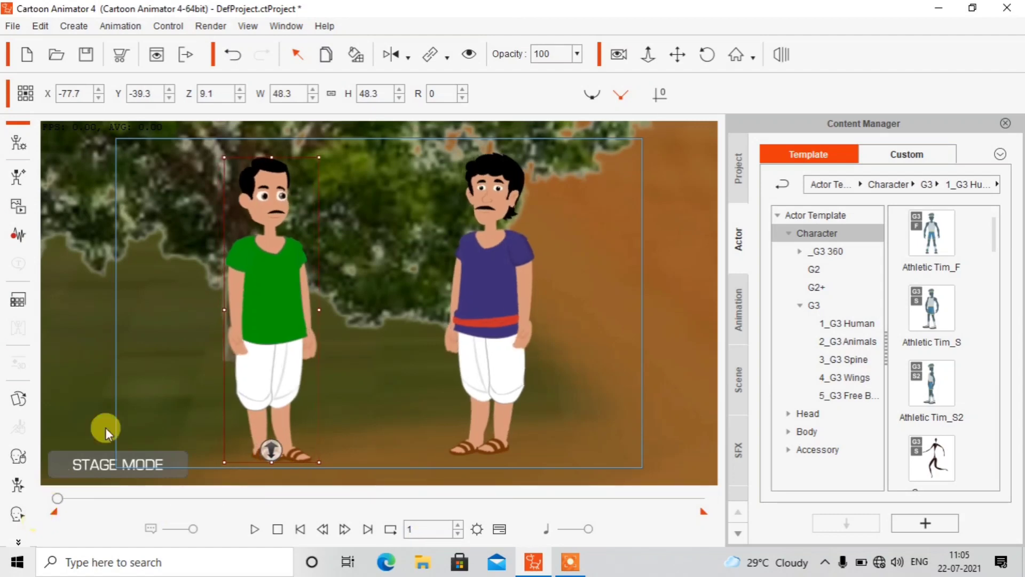
right_click(292, 343)
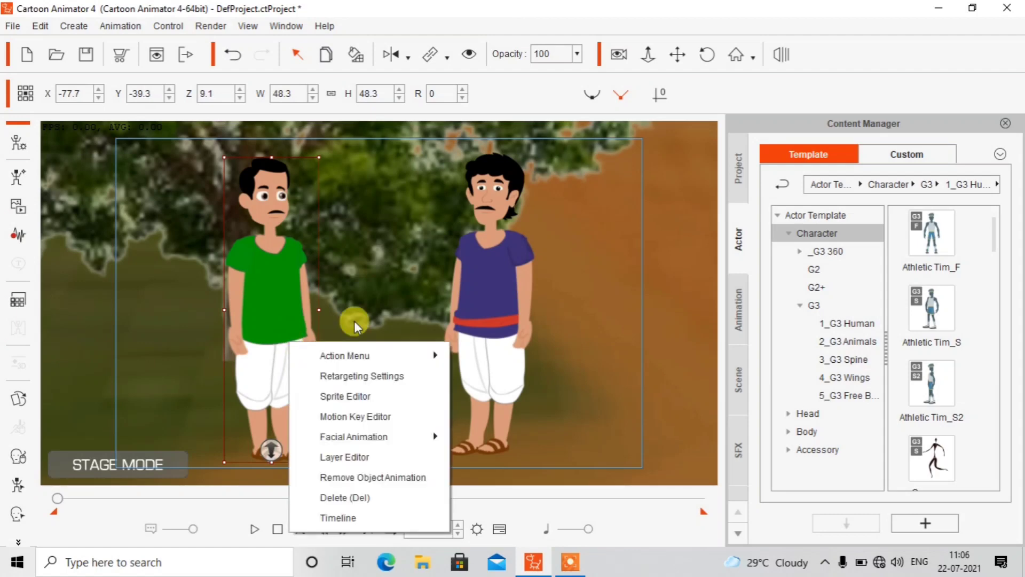
click(379, 301)
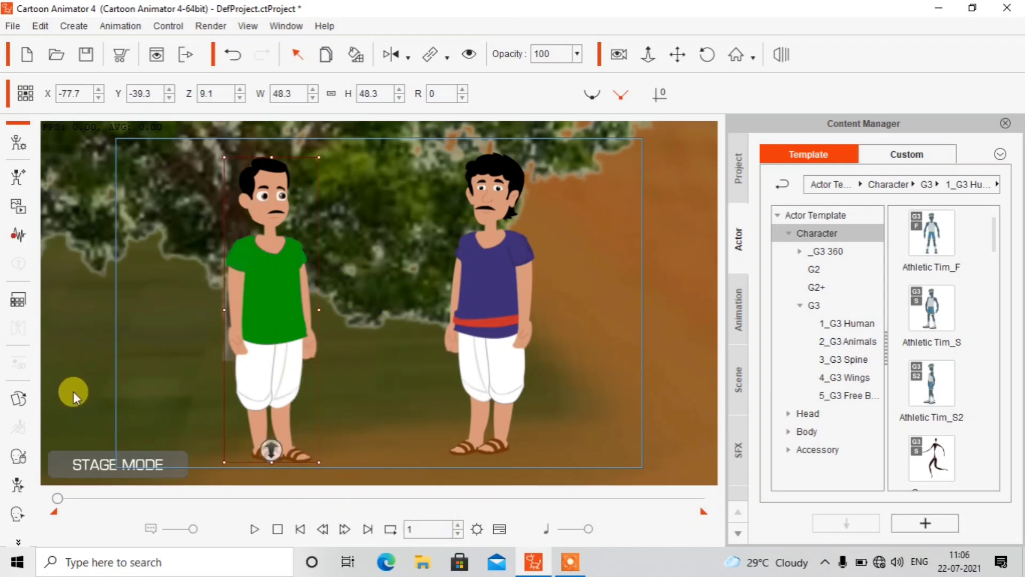
click(18, 399)
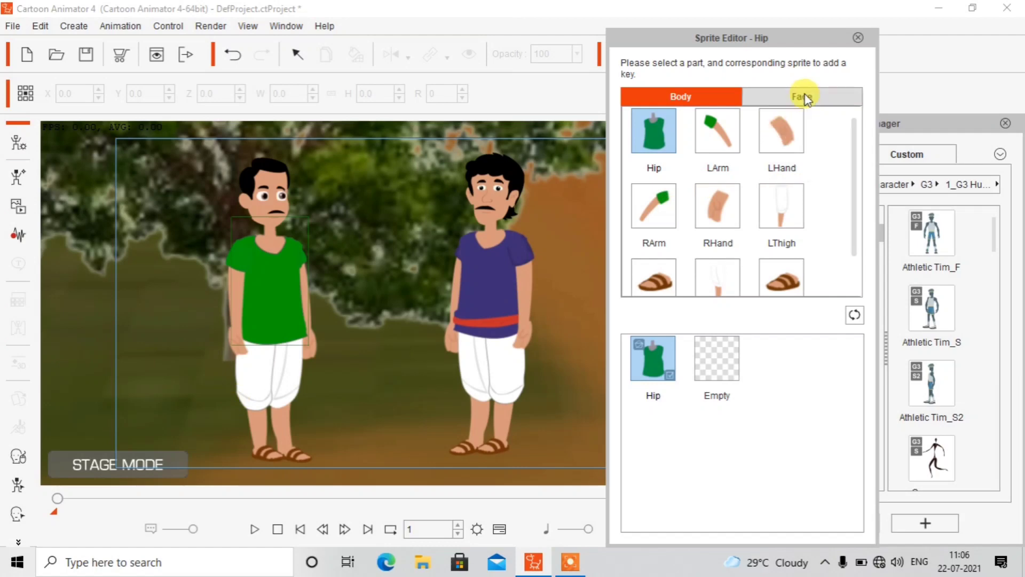
click(806, 97)
click(661, 355)
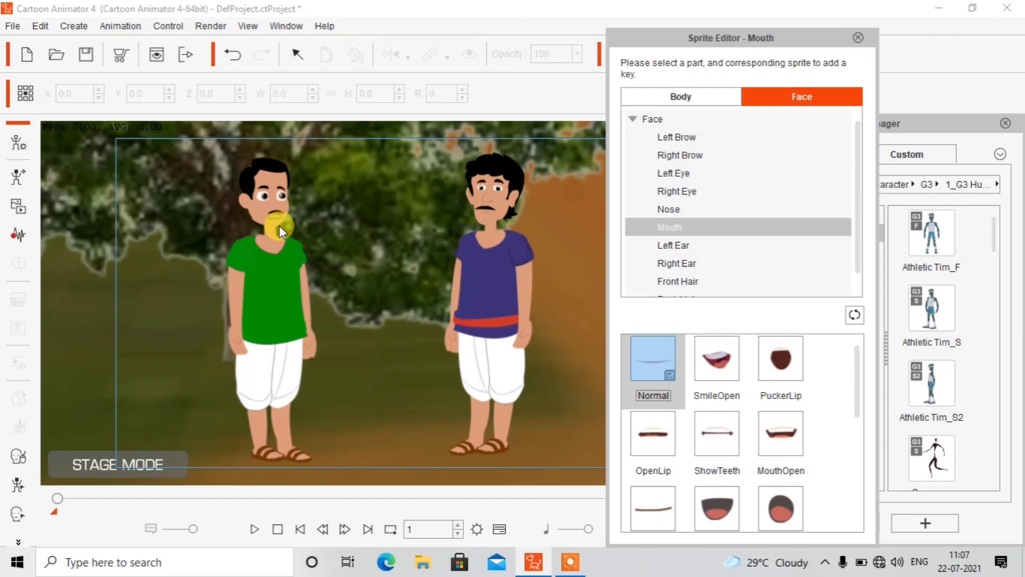
- Advance to frame 7 and key the SmileOpen mouth sprite on the green-shirted character
click(347, 528)
click(347, 528)
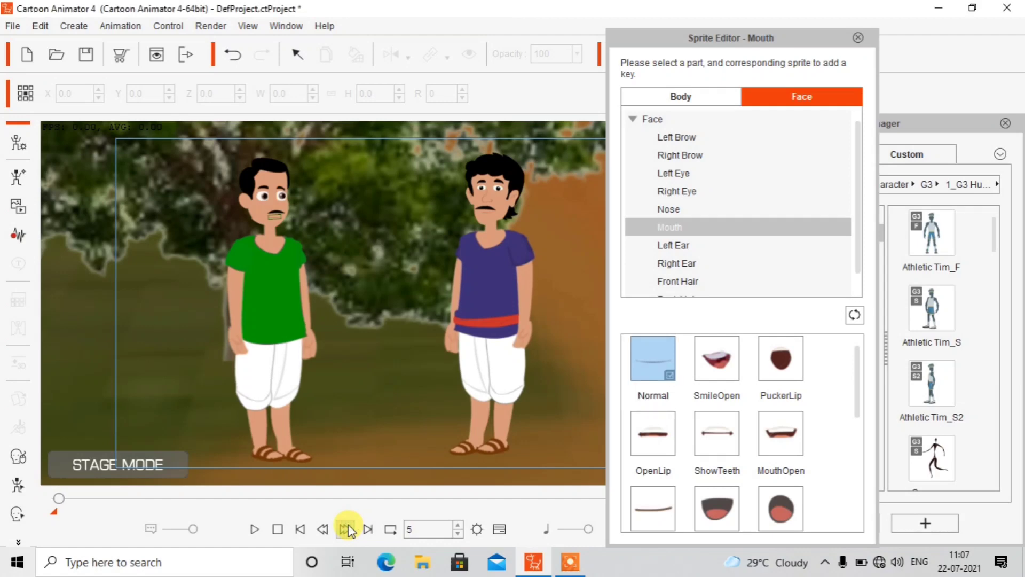
click(348, 528)
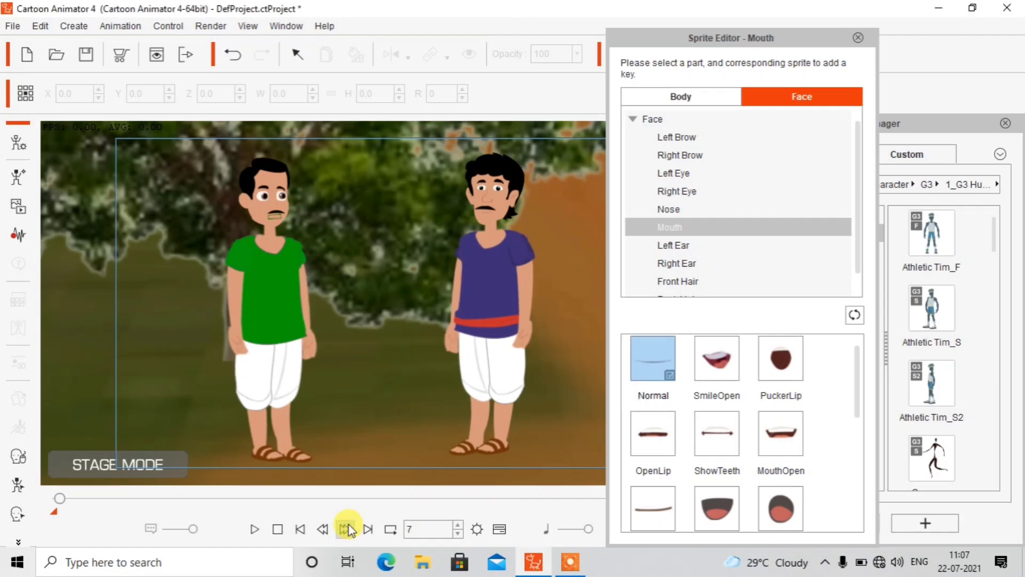
click(734, 366)
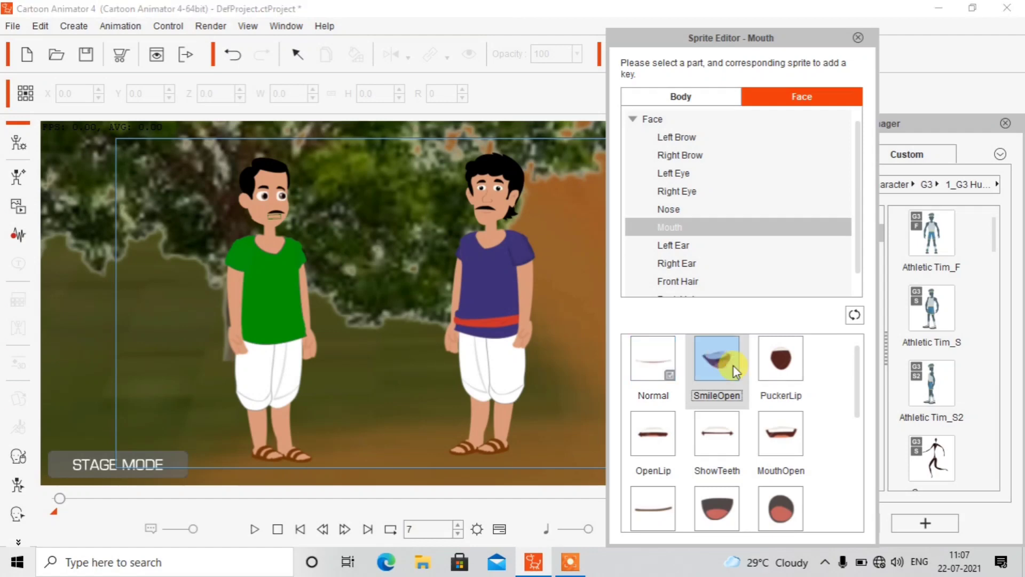
- Step forward to frame 14 and key the PuckerLip mouth sprite on the green-shirted character
click(344, 529)
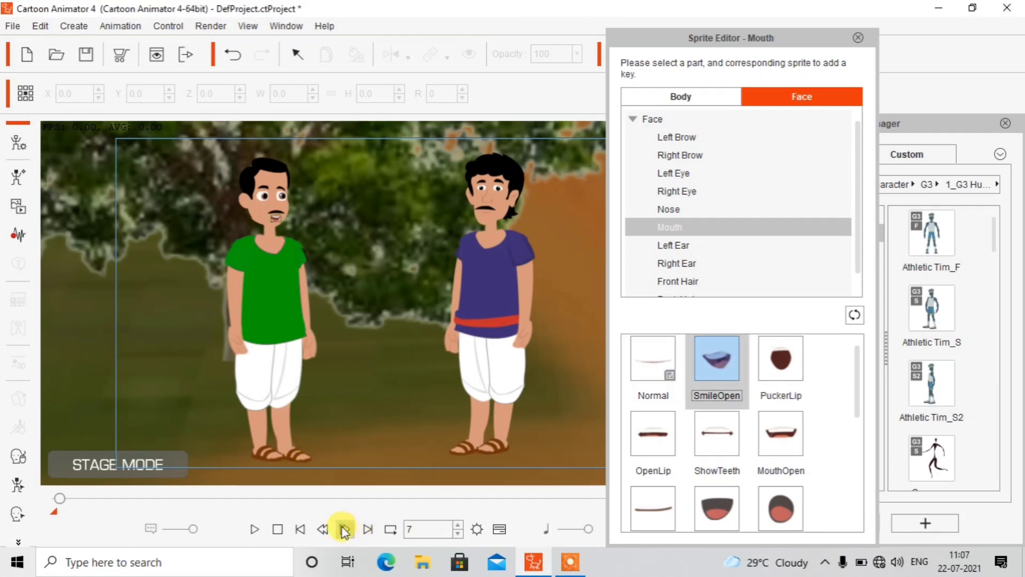
click(344, 529)
click(345, 528)
click(344, 529)
click(344, 529)
click(343, 529)
click(345, 529)
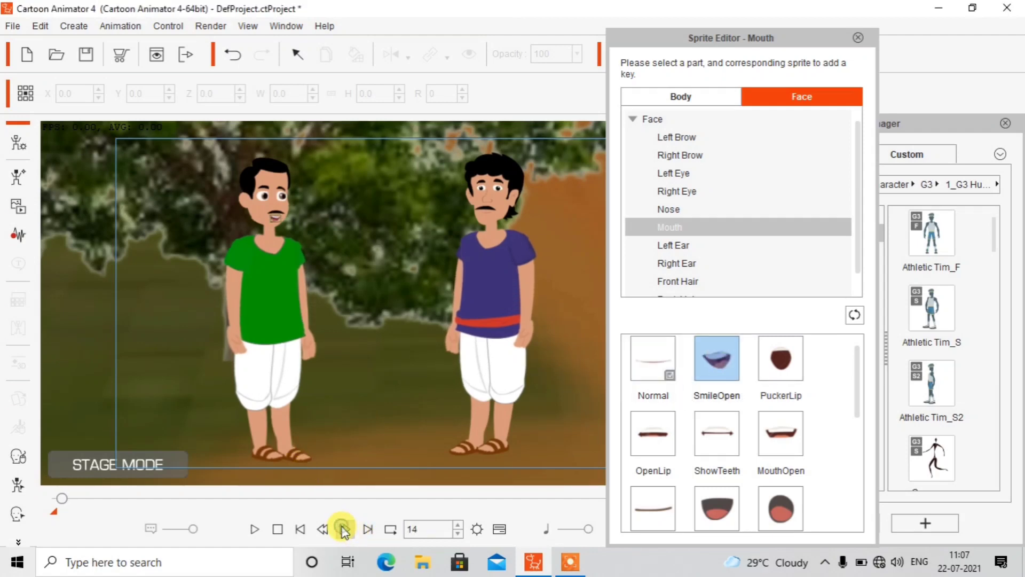
click(780, 356)
- Move on to frame 21 and return the green-shirted character's mouth to the Normal sprite
click(349, 529)
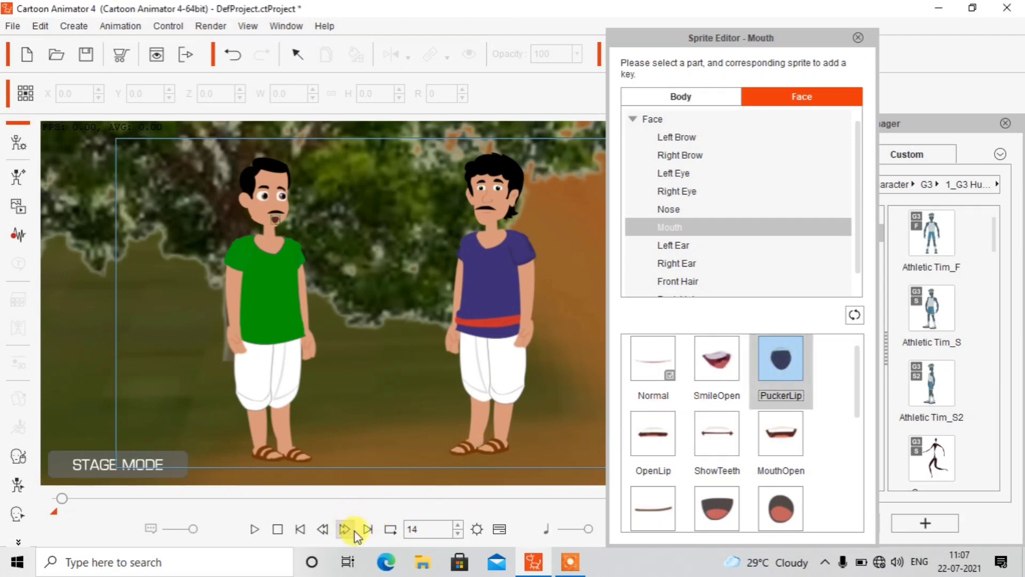
click(350, 529)
click(350, 529)
click(349, 529)
click(344, 529)
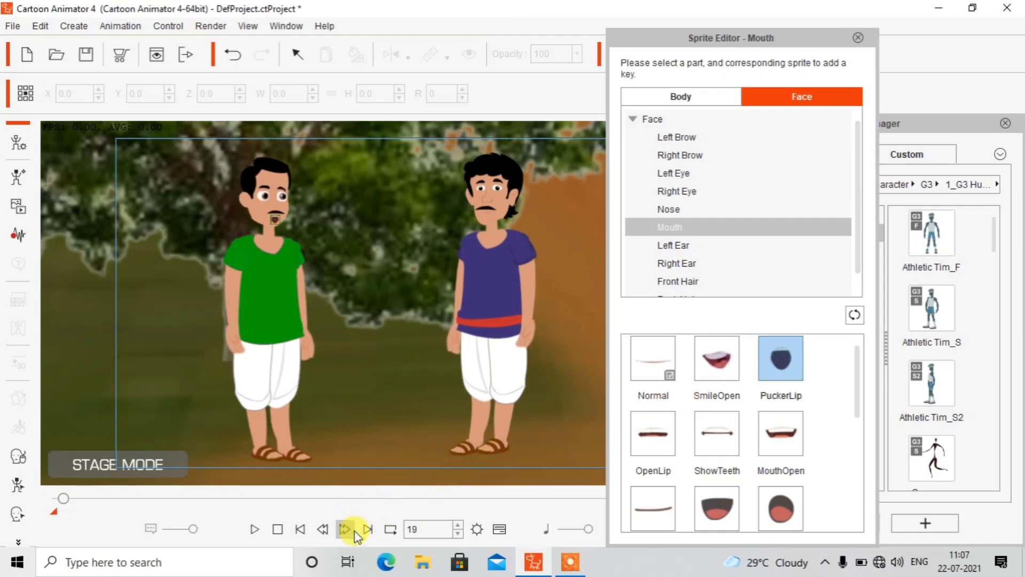
click(344, 529)
click(344, 529)
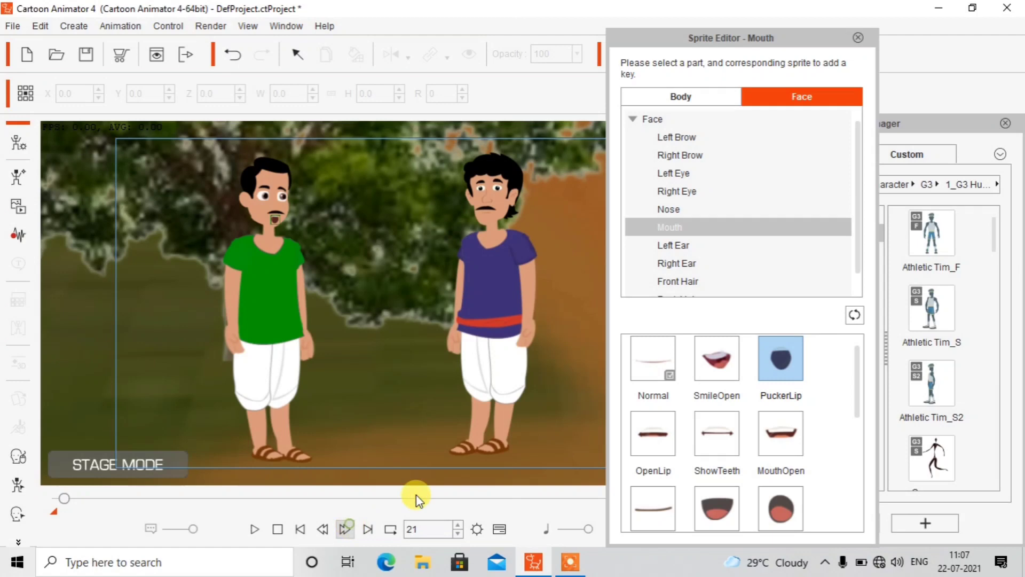
click(641, 371)
- Advance to frame 28 and key the OpenLip mouth sprite on the green-shirted character
click(344, 529)
click(345, 529)
click(345, 528)
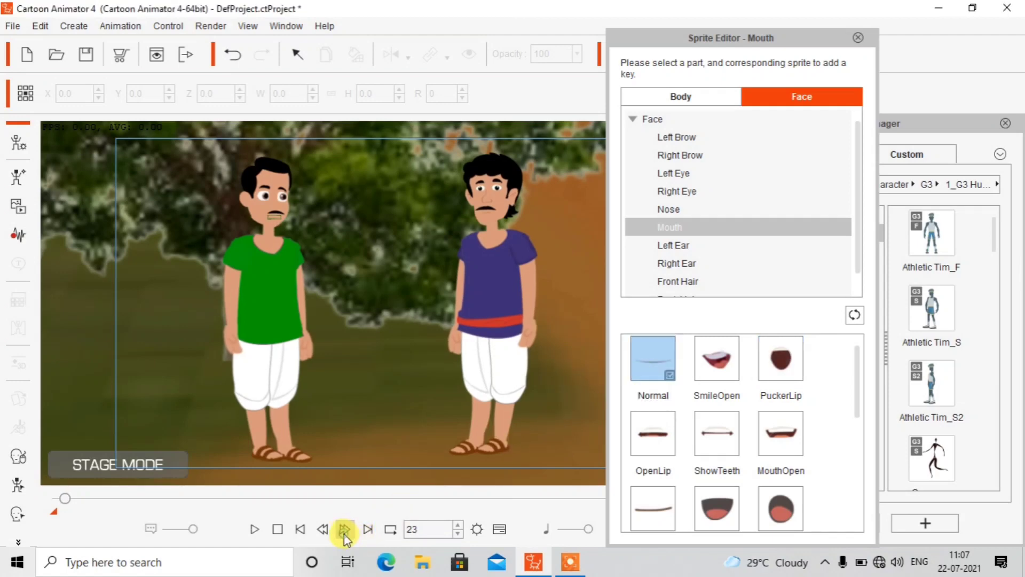
click(344, 529)
click(345, 528)
click(345, 529)
click(345, 529)
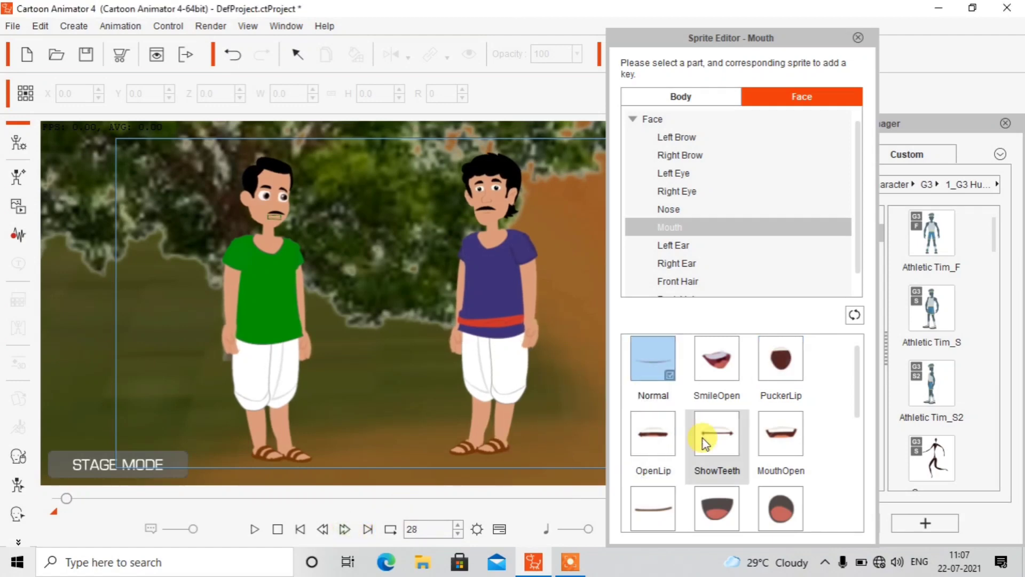
click(653, 433)
click(345, 529)
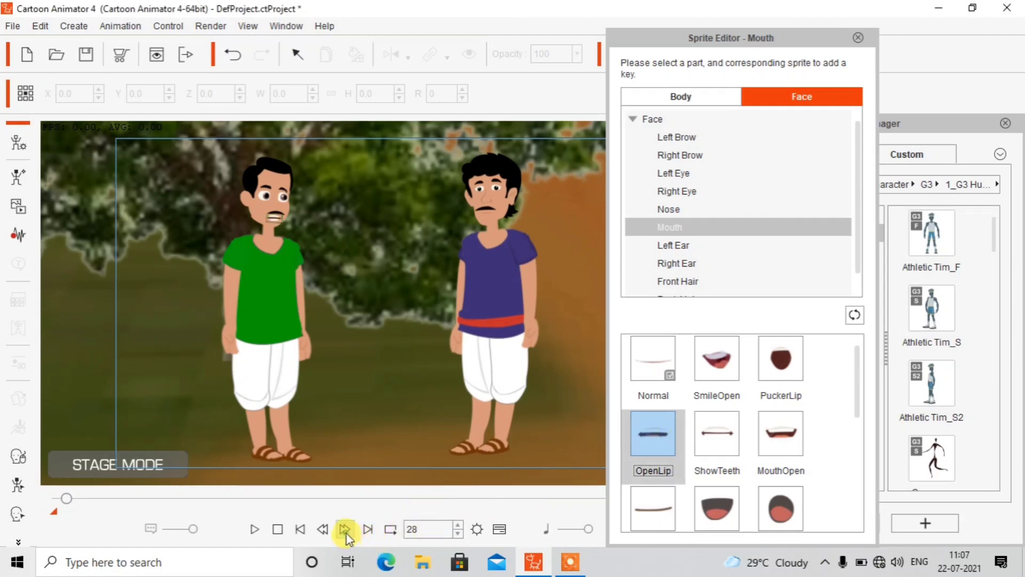
- Advance to frame 35 and key the ShowTeeth mouth sprite on the green-shirted character
click(345, 529)
click(345, 528)
click(345, 528)
click(346, 533)
click(346, 533)
click(345, 533)
click(345, 533)
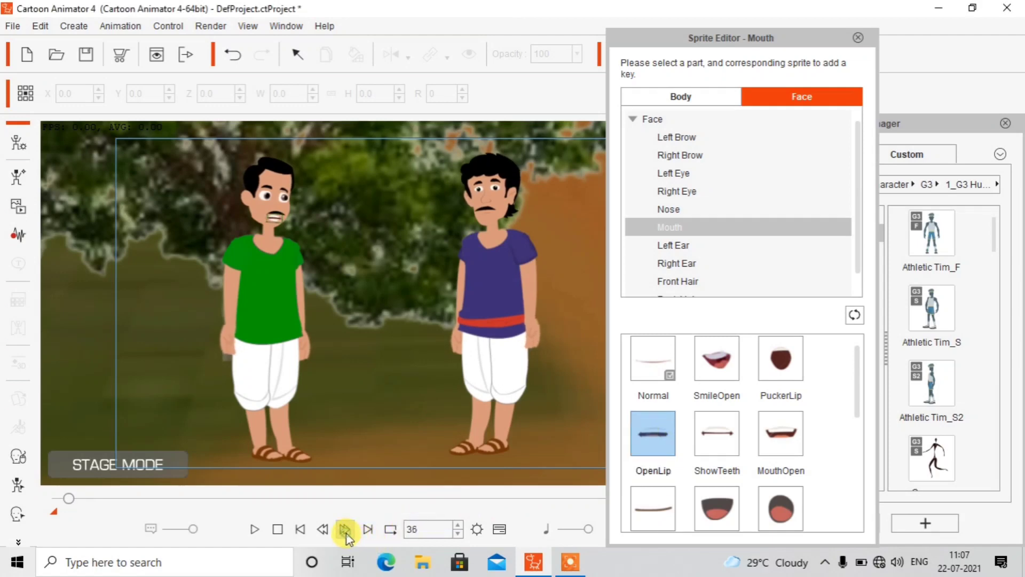
click(322, 528)
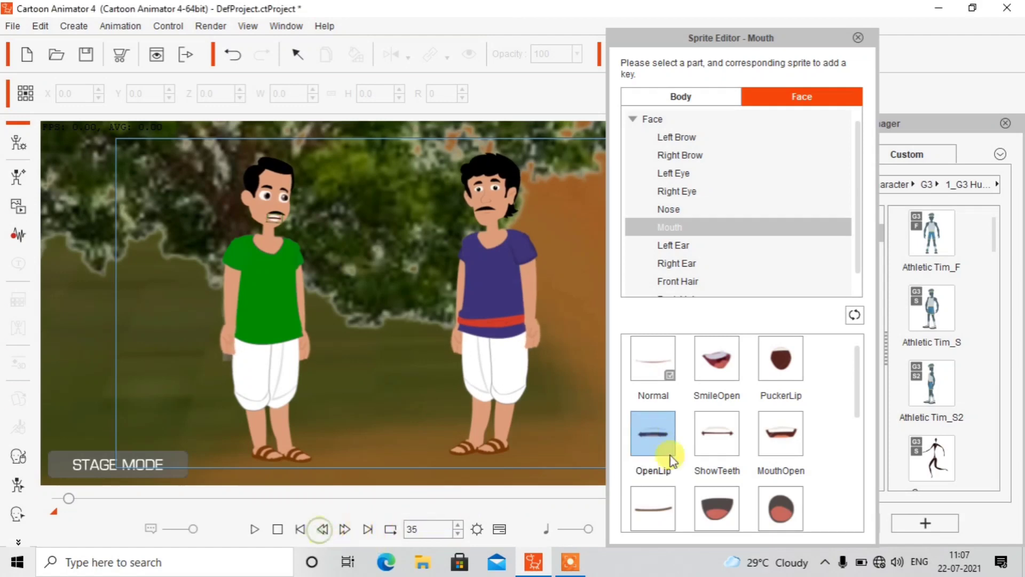
click(737, 440)
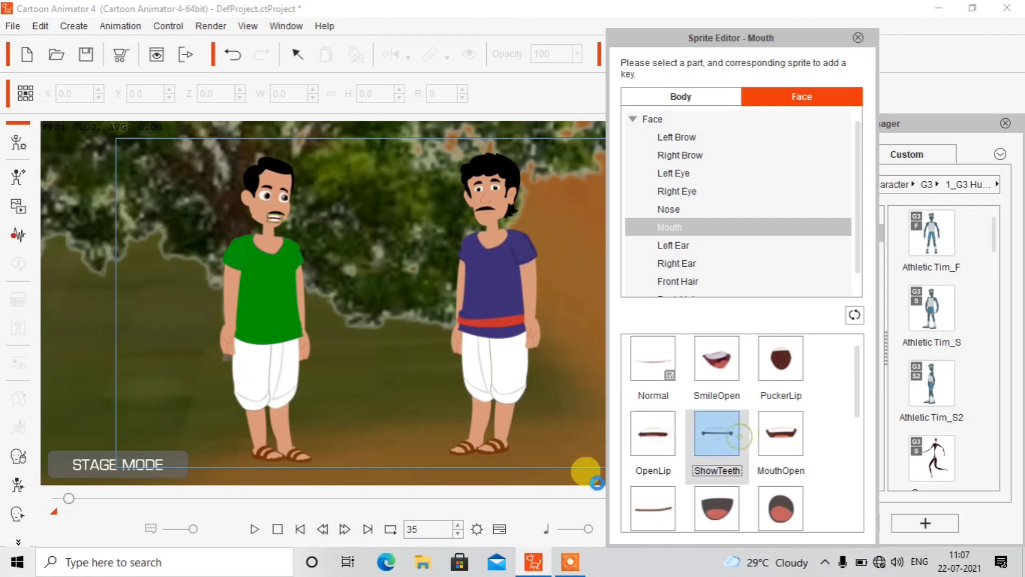
- Move on to frame 42 and return the green-shirted character's mouth to the Normal sprite
click(345, 529)
click(345, 529)
click(345, 529)
click(345, 529)
click(345, 529)
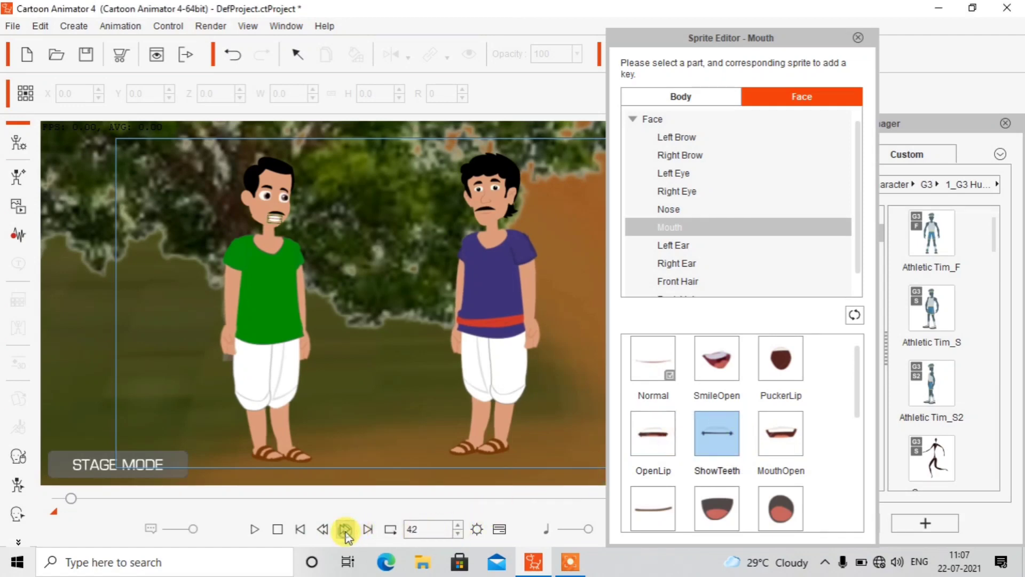
click(662, 358)
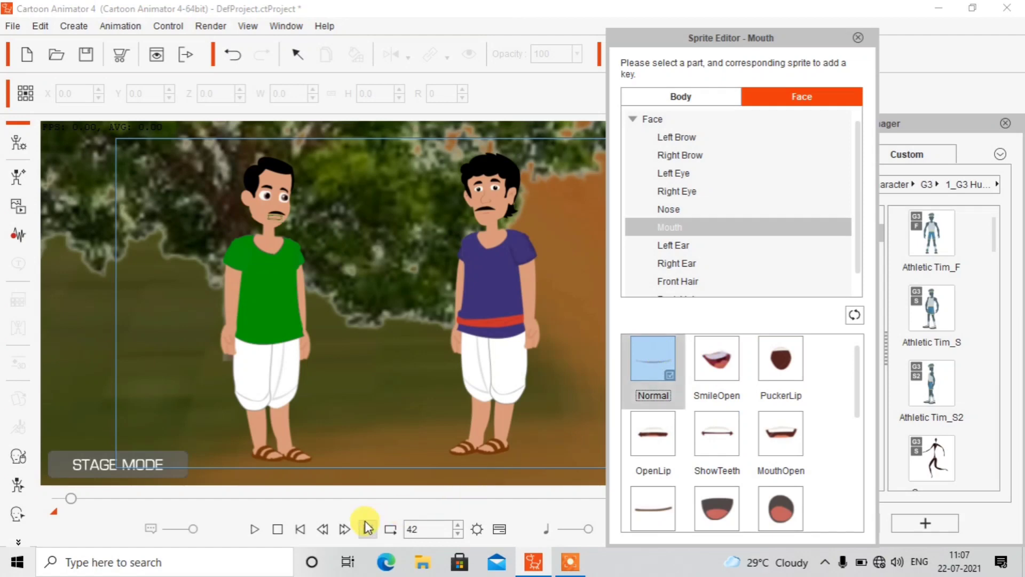
- Step through frames 41 to 48 to check the green-shirted character's mouth change, and close the Sprite Editor
click(345, 529)
click(345, 528)
click(345, 529)
click(345, 529)
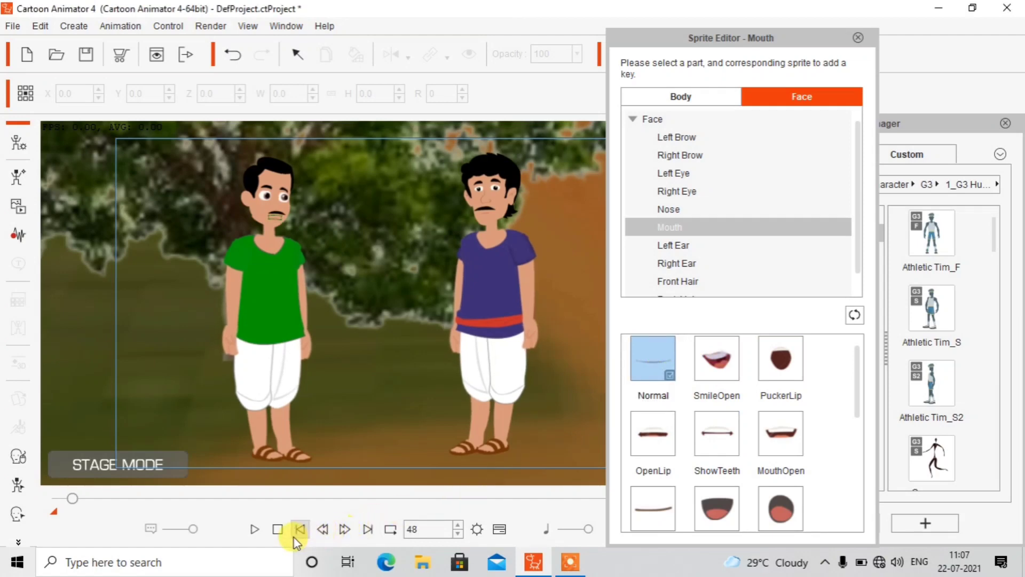
click(321, 529)
click(321, 529)
click(321, 529)
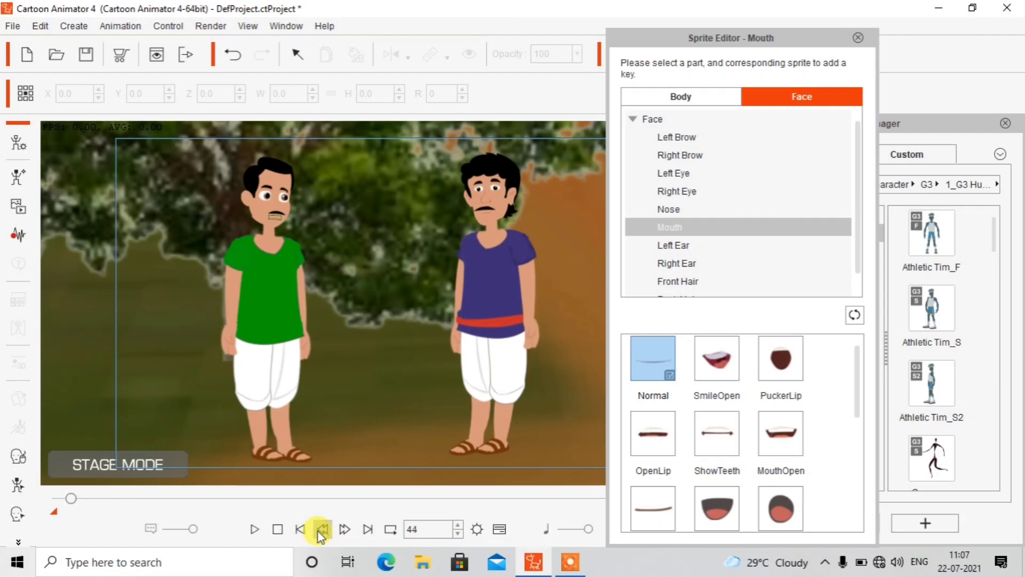
click(321, 528)
click(321, 528)
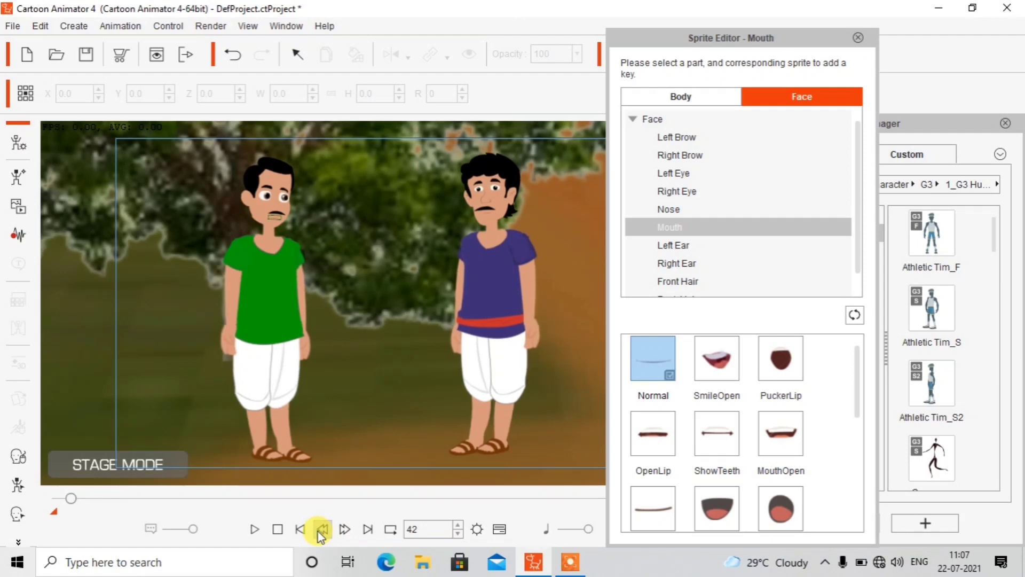
click(321, 529)
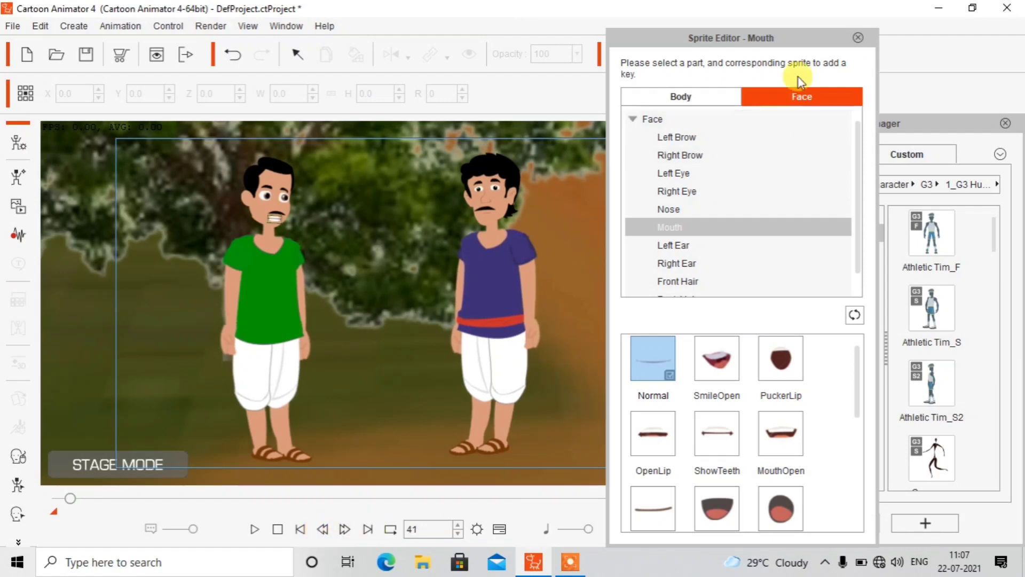
click(860, 37)
click(860, 37)
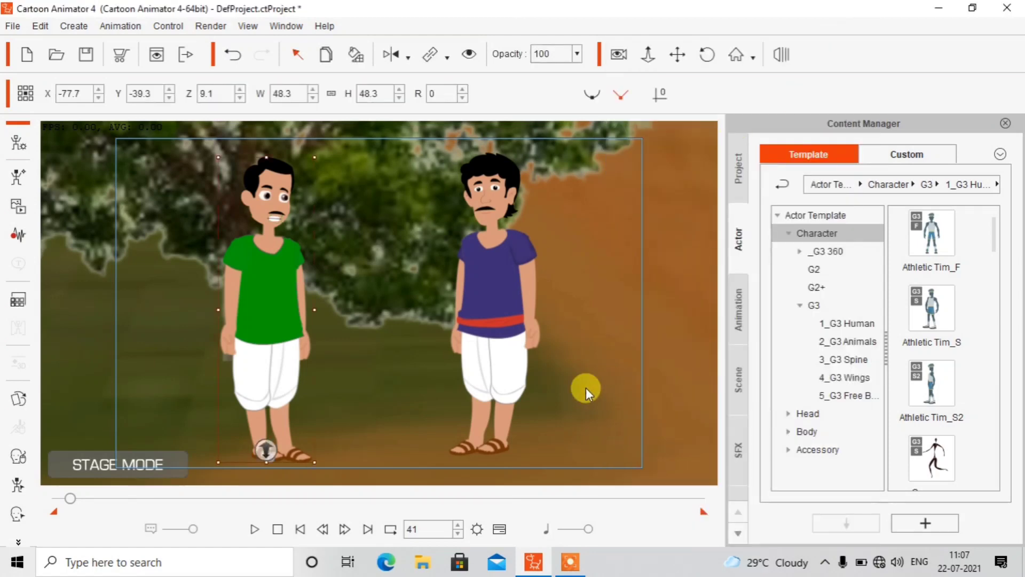
- Play the scene twice from frame 1 to review the green-shirted character's mouth animation
click(277, 528)
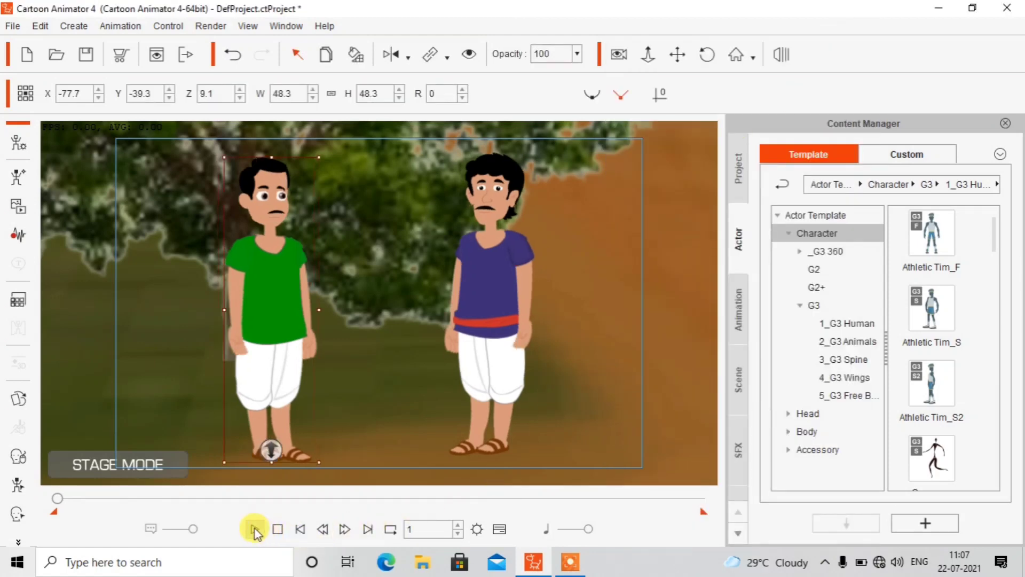
click(254, 529)
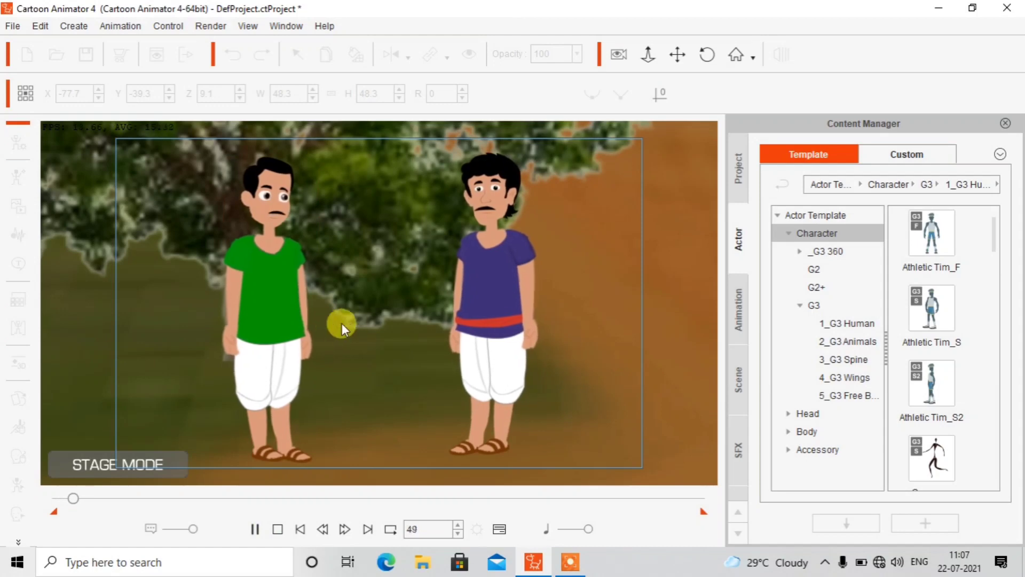
click(258, 528)
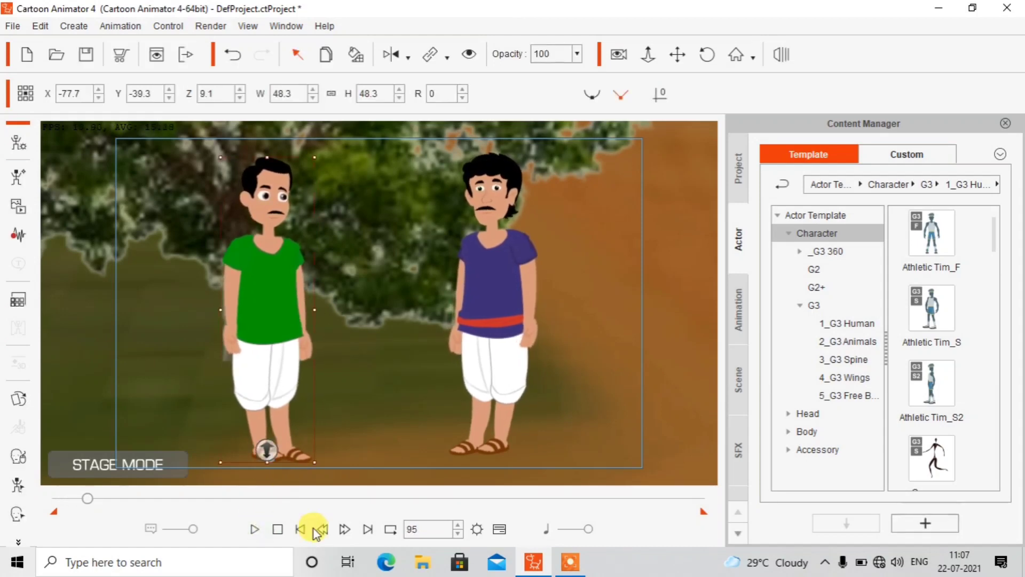
click(301, 529)
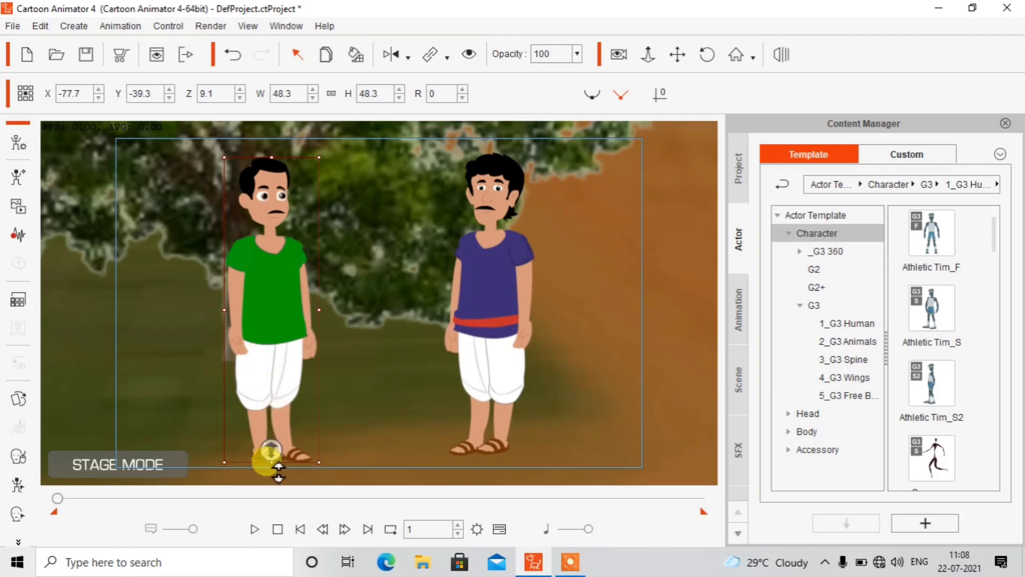
click(259, 529)
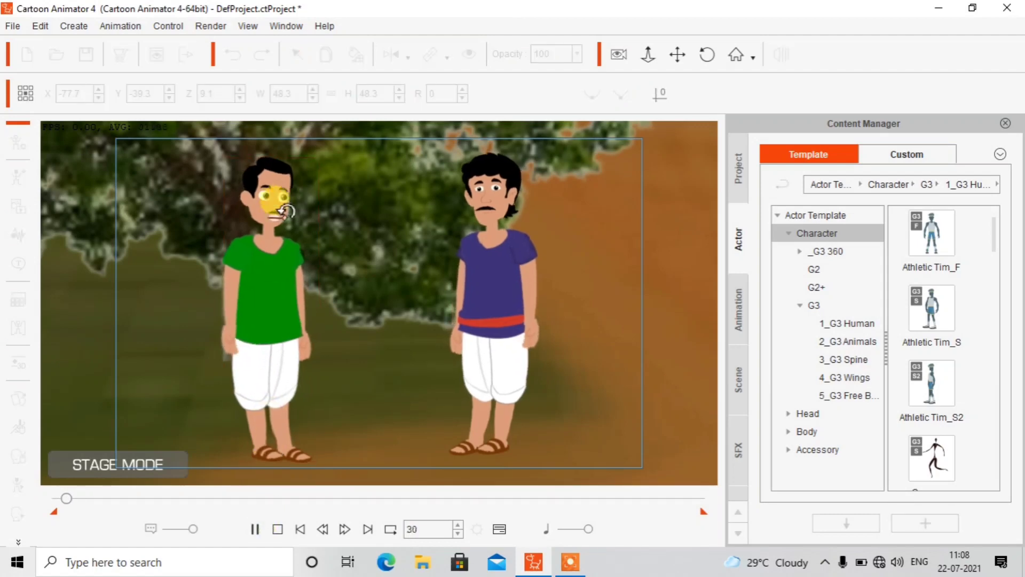
click(259, 527)
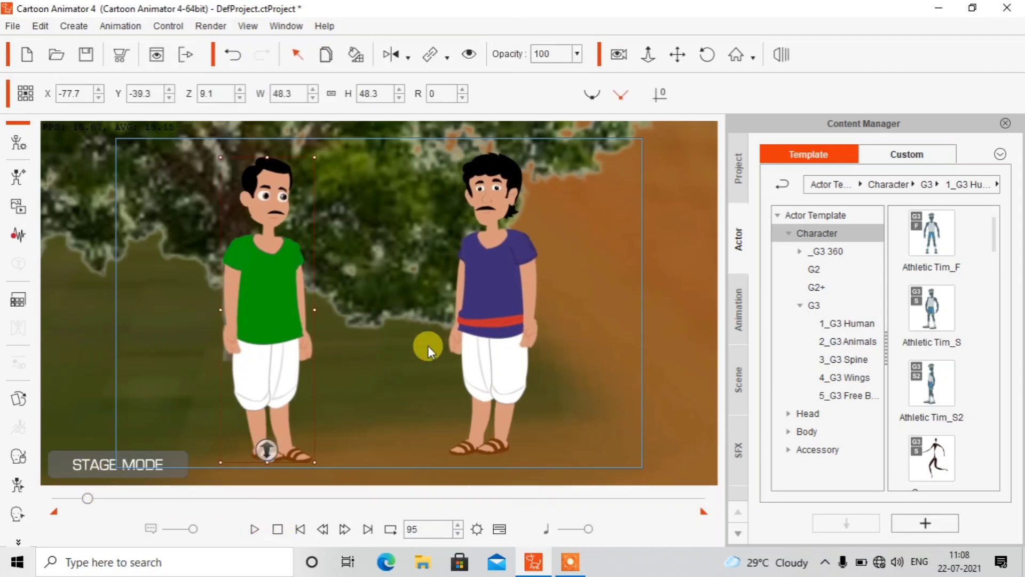
- Select the purple-shirted character and move the playhead to frame 46, just after the green-shirted character's last mouth key
click(506, 294)
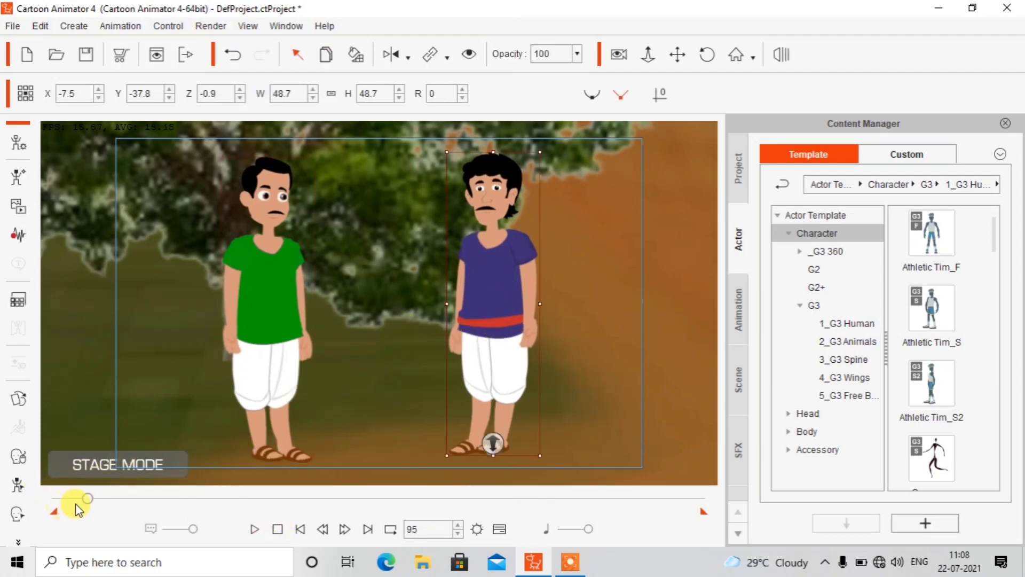
mouse_move(85, 500)
mouse_down()
mouse_move(57, 503)
mouse_move(70, 500)
mouse_up()
click(299, 529)
click(344, 530)
click(344, 531)
click(344, 532)
click(344, 532)
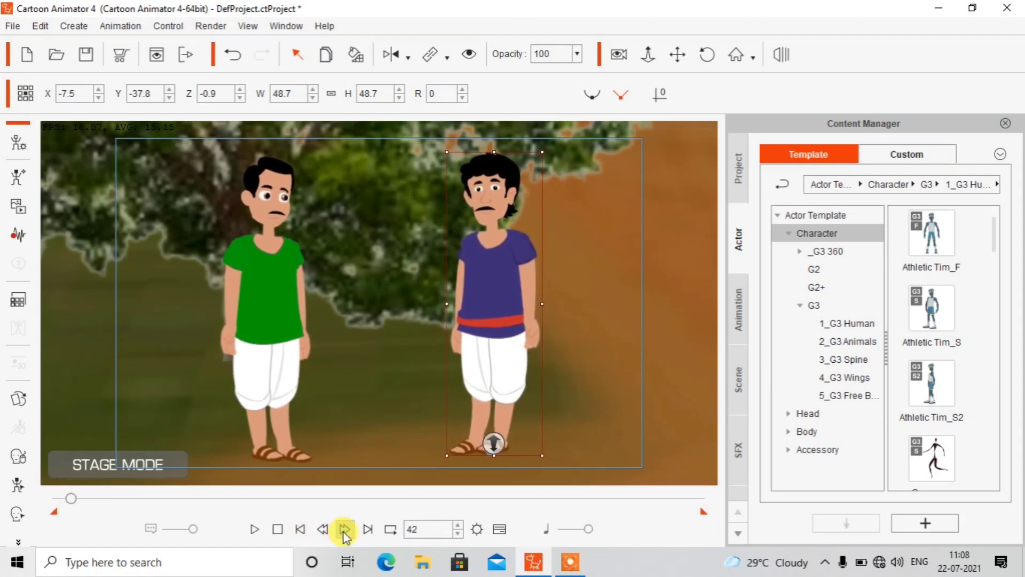
click(345, 532)
click(344, 532)
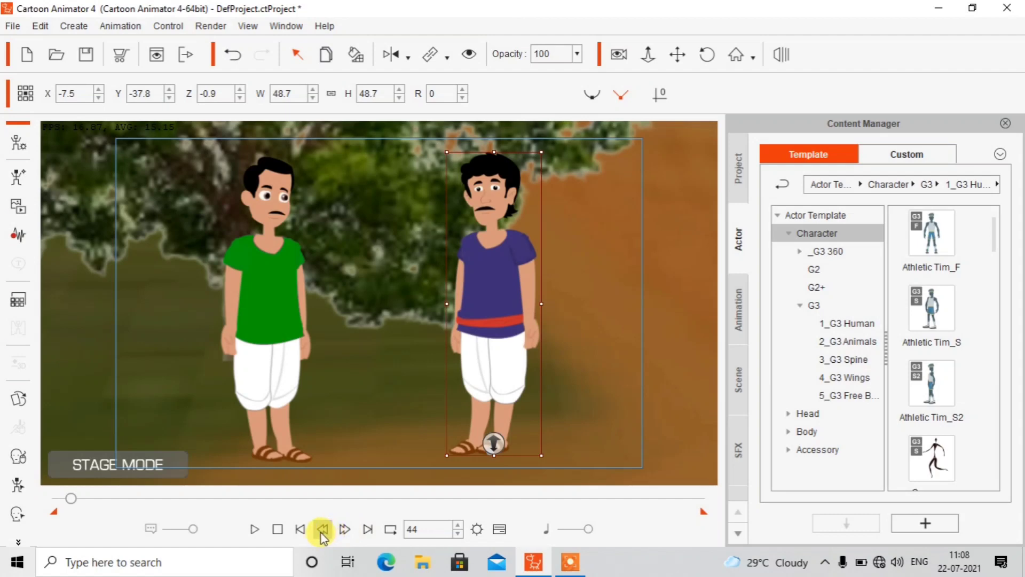
click(321, 532)
click(343, 531)
click(344, 531)
click(343, 531)
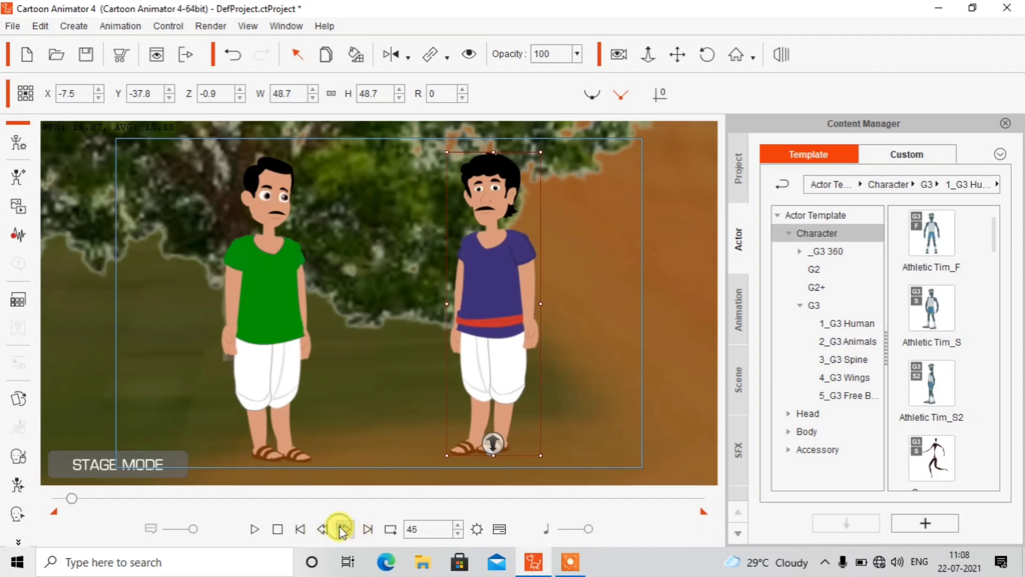
- Open the purple-shirted character's mouth sprites and key Normal at frame 45 and SmileOpen at frame 46
click(21, 400)
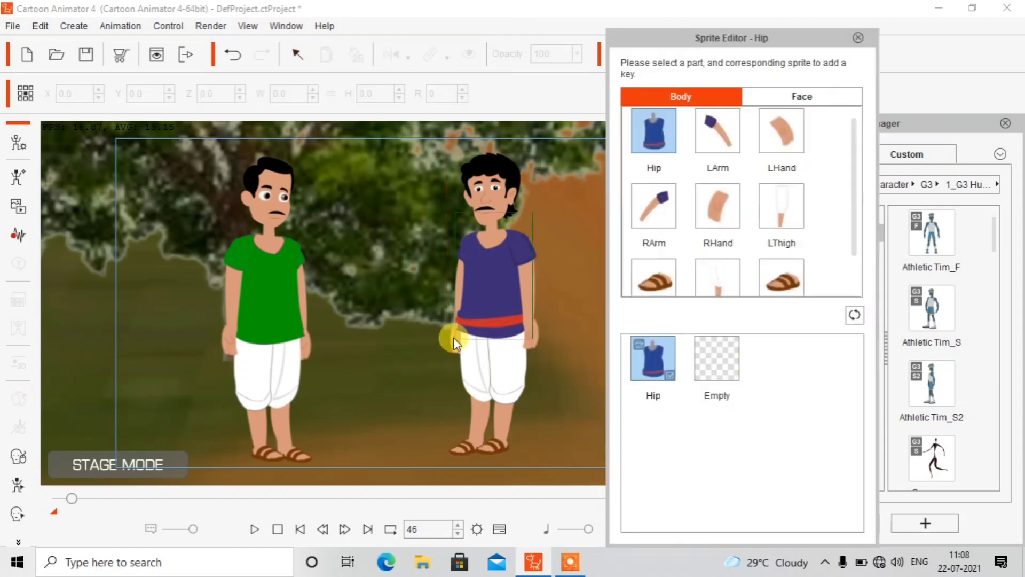
click(833, 100)
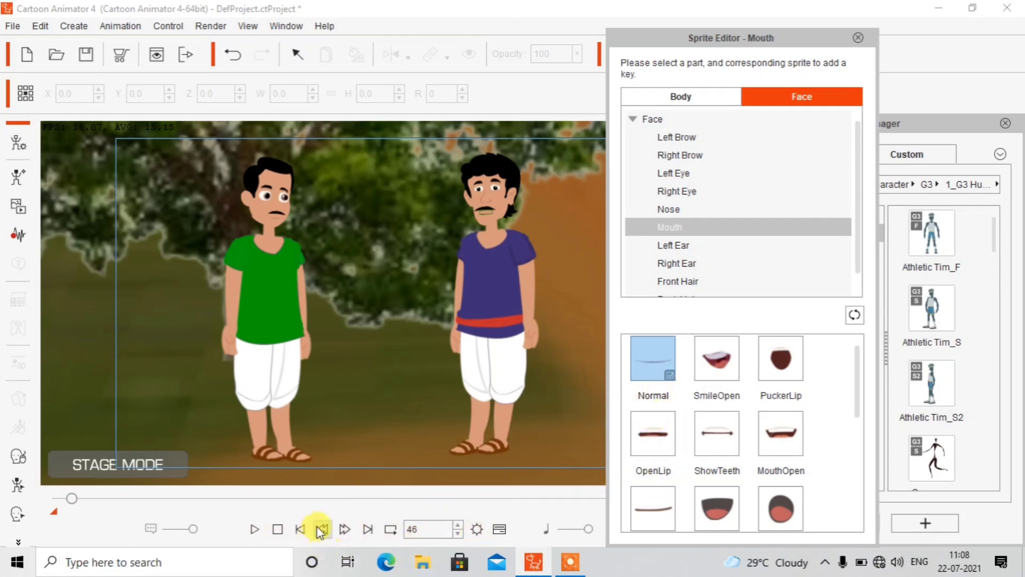
click(647, 363)
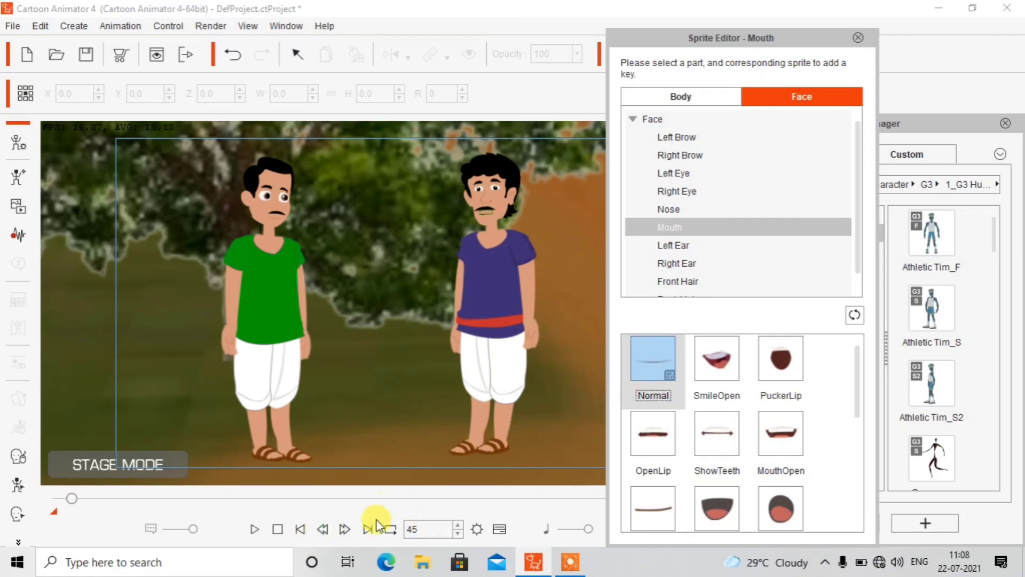
click(351, 530)
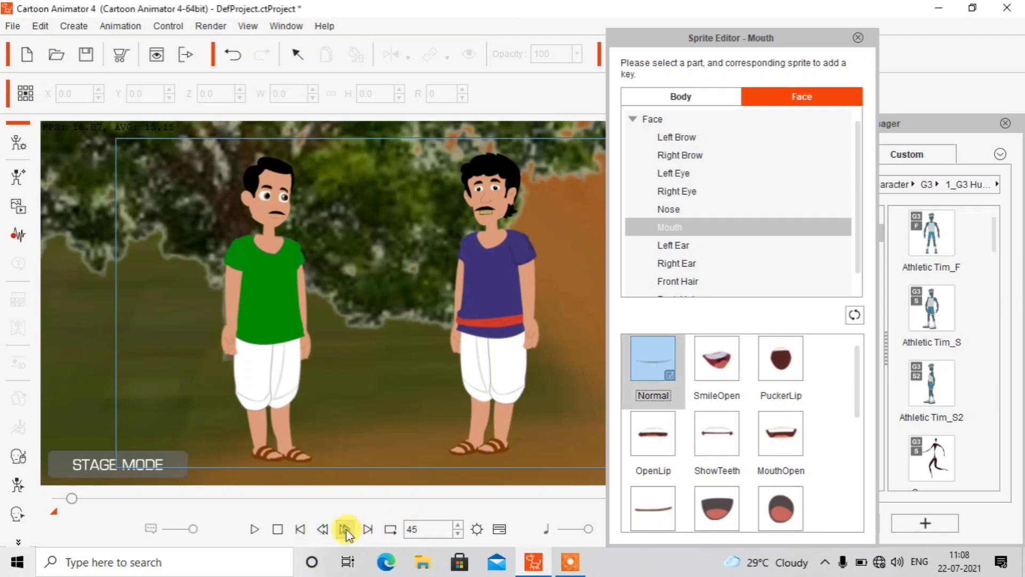
click(714, 363)
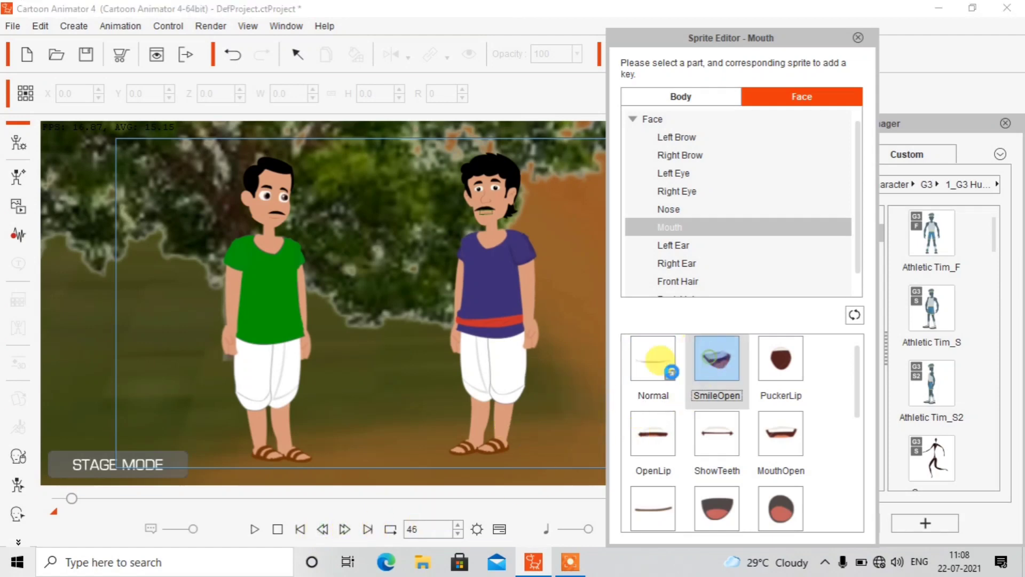
- Advance to frame 53 and key the PuckerLip mouth sprite on the purple-shirted character
click(345, 530)
click(345, 530)
click(345, 530)
click(345, 530)
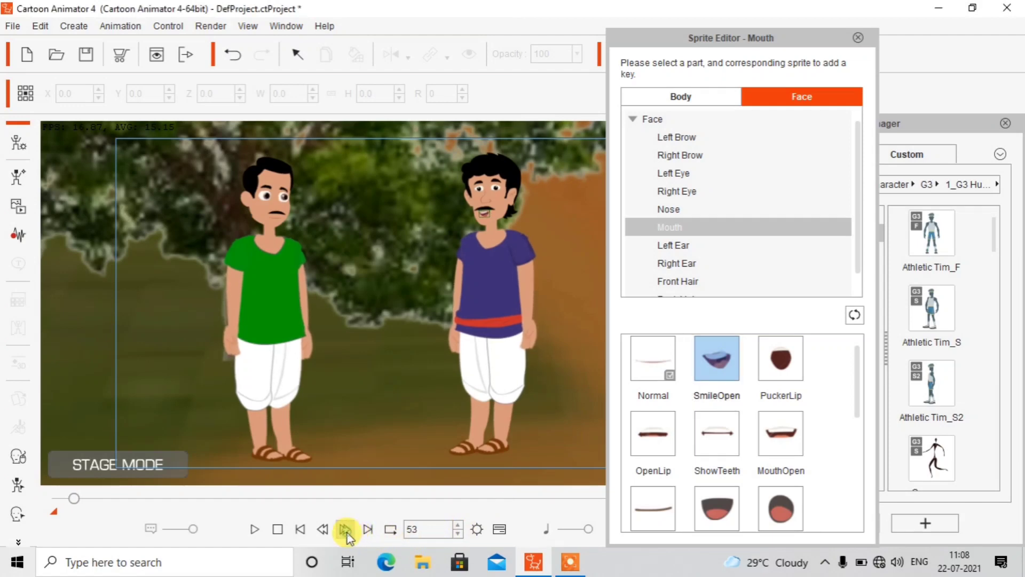
click(781, 368)
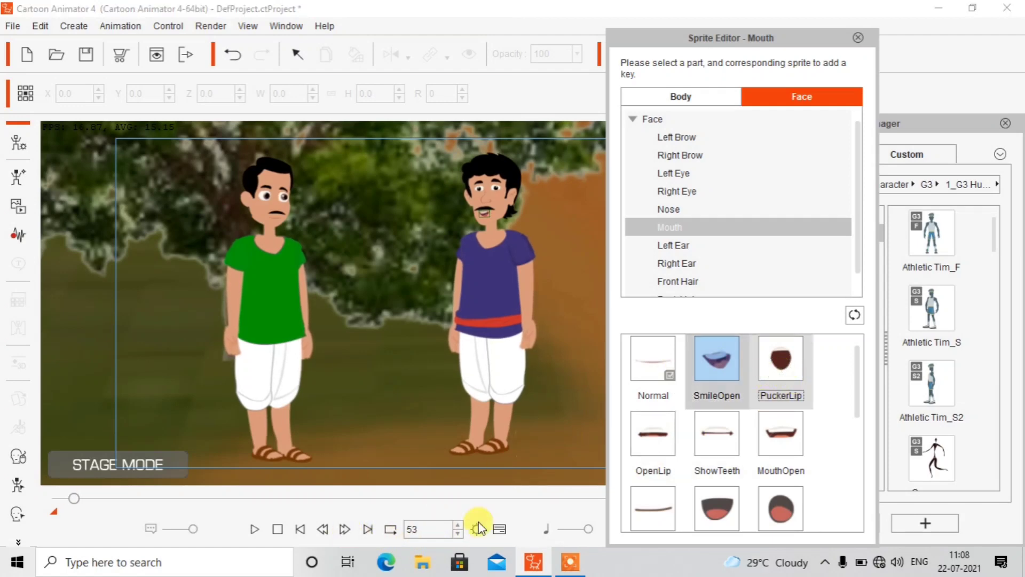
- Step forward to frame 59 and key the OpenLip mouth sprite on the purple-shirted character
click(340, 530)
click(343, 531)
click(342, 530)
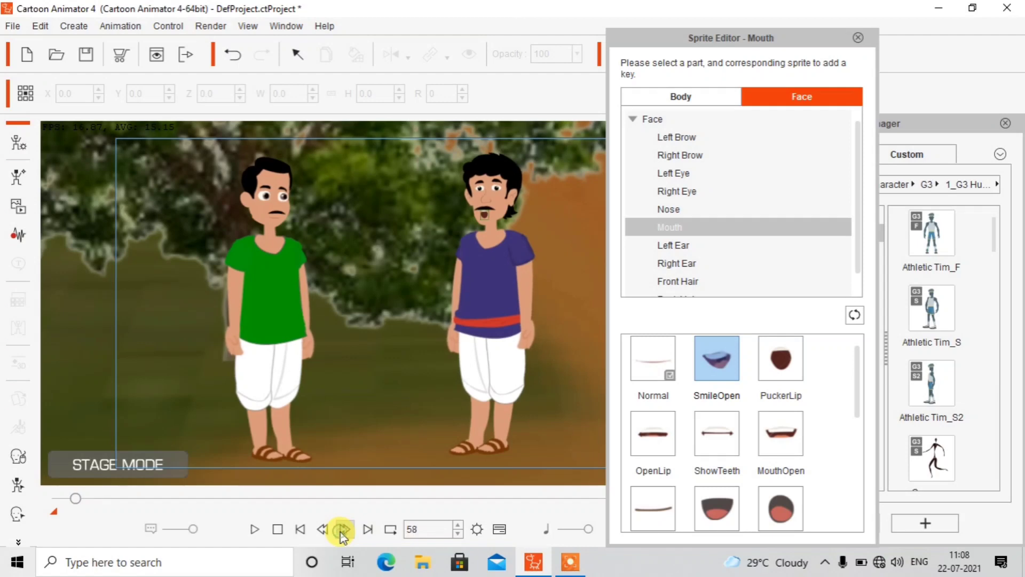
click(341, 531)
click(664, 428)
- Move on to frame 67 and key the ShowTeeth mouth sprite on the purple-shirted character
click(344, 531)
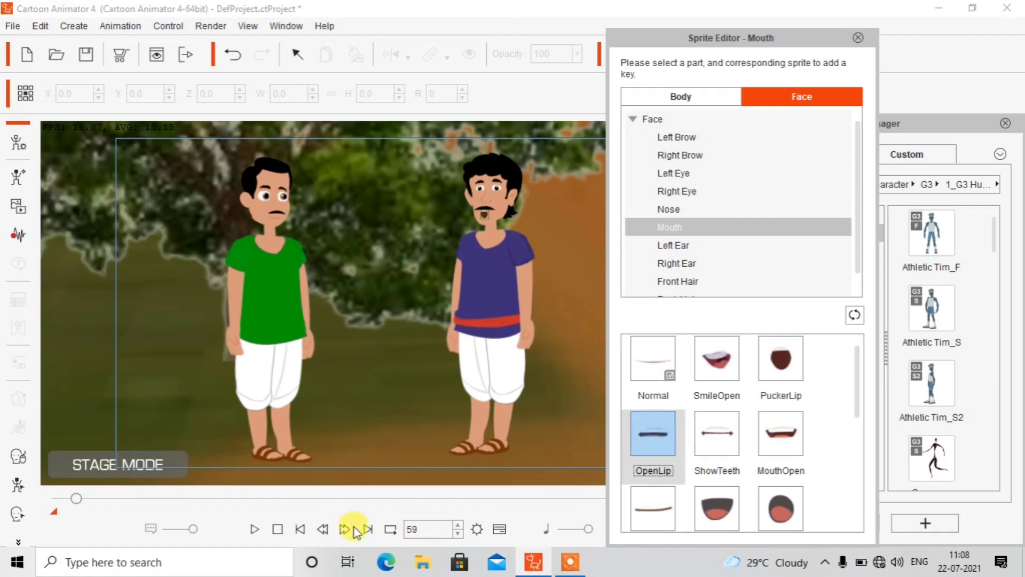
click(344, 530)
click(345, 530)
click(346, 532)
click(346, 530)
click(346, 531)
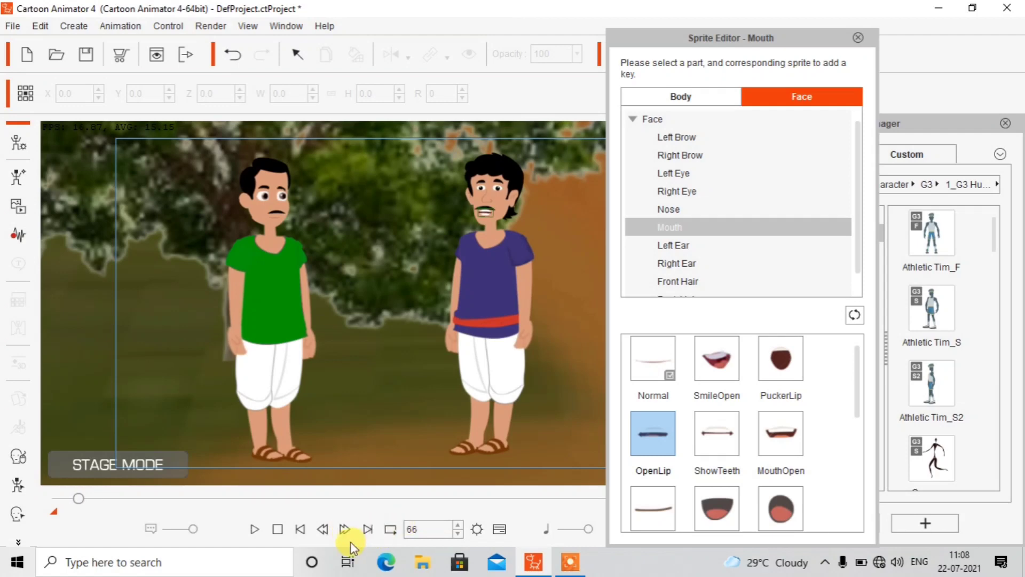
click(348, 534)
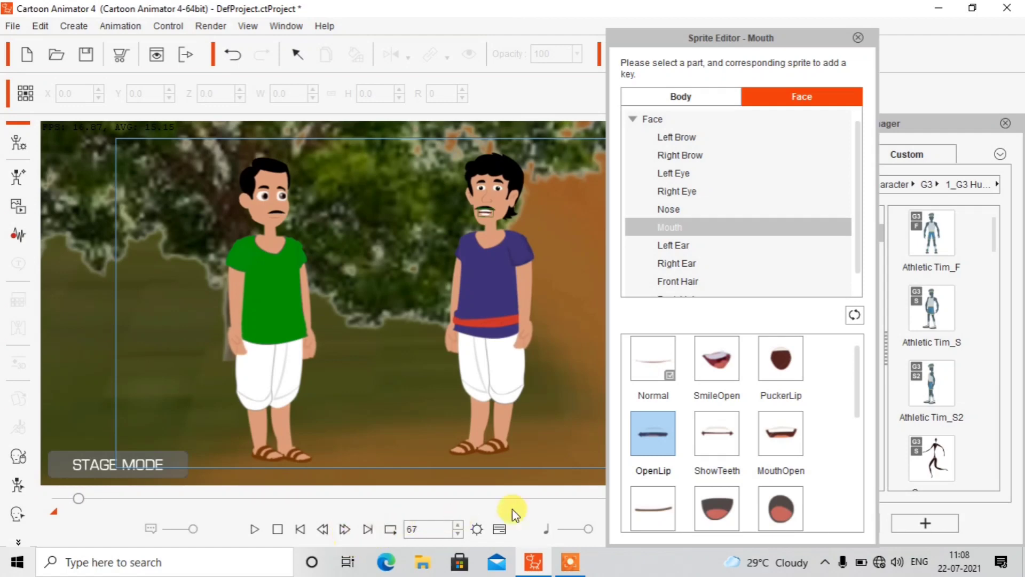
click(722, 442)
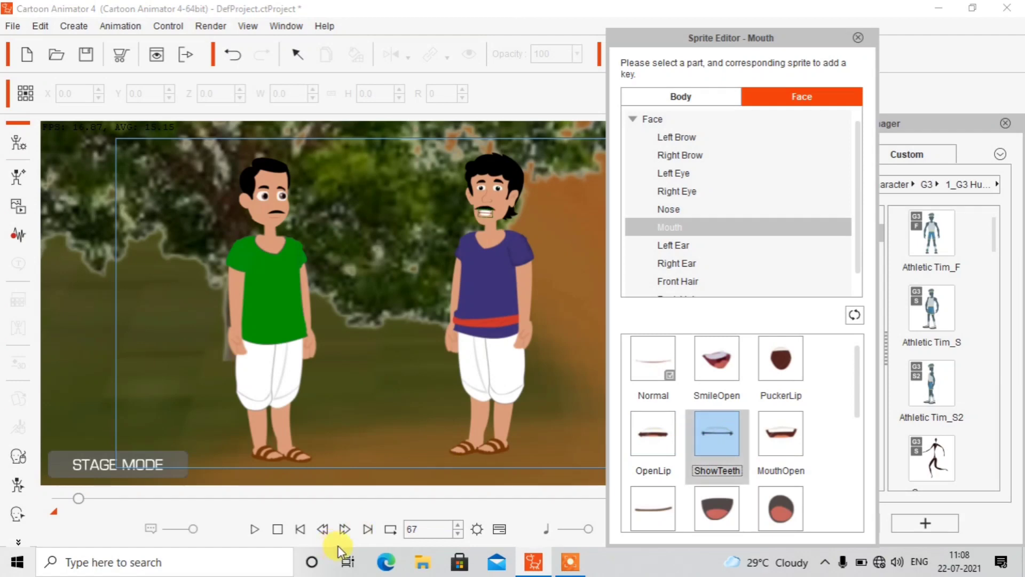
- Advance to frame 73 and return the purple-shirted character's mouth to the Normal sprite
click(345, 530)
click(345, 530)
click(345, 530)
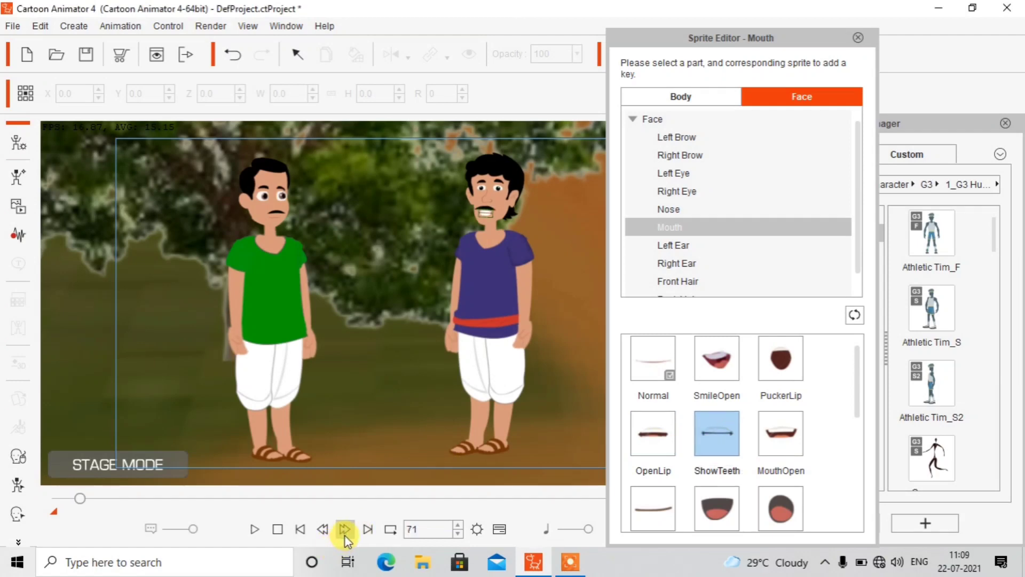
click(345, 530)
click(345, 530)
click(345, 530)
click(644, 372)
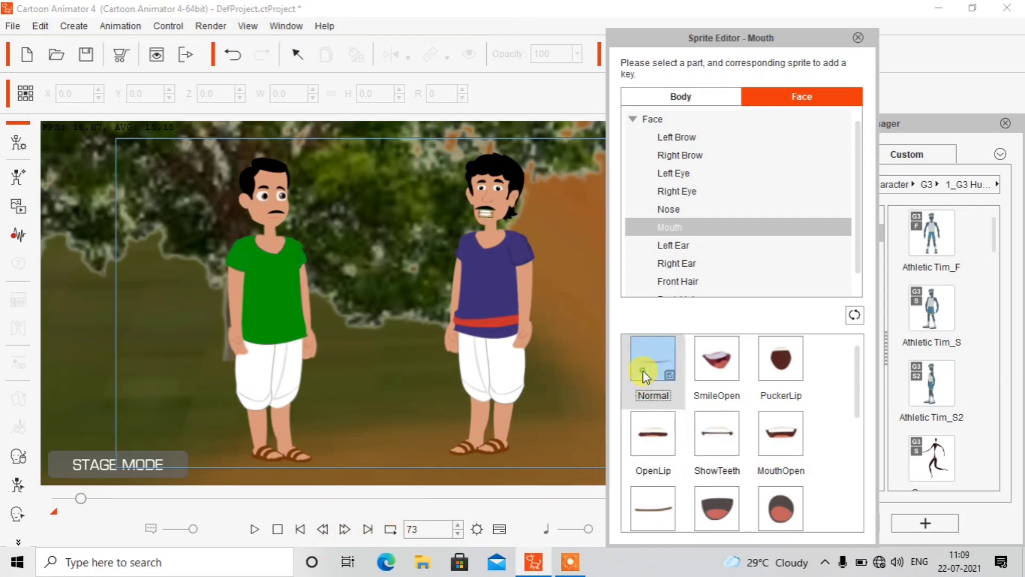
click(347, 529)
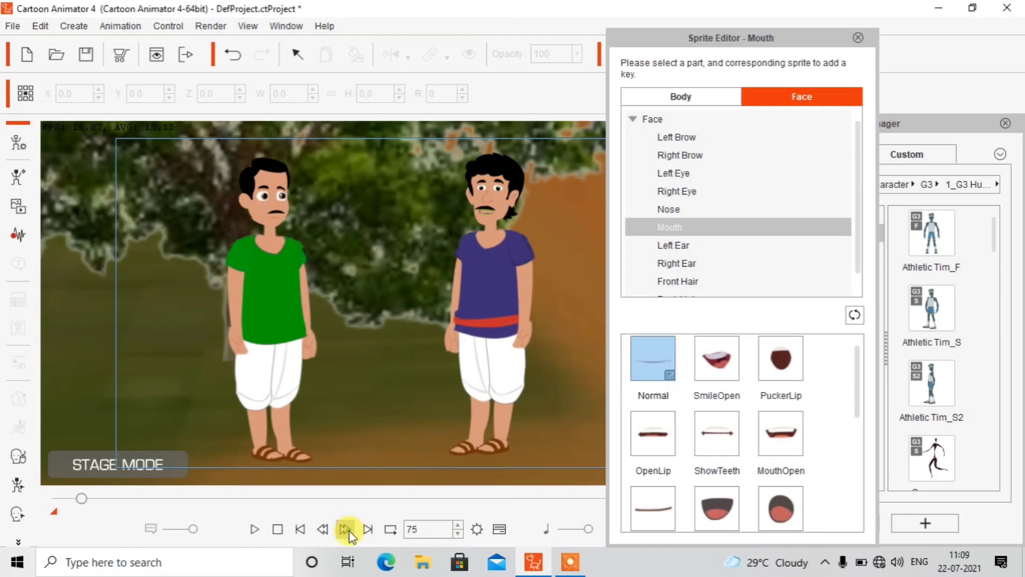
- Advance to frame 82 and key the MouthOpen mouth sprite on the purple-shirted character
click(347, 529)
click(346, 530)
click(346, 530)
click(346, 530)
click(347, 529)
click(346, 530)
click(346, 529)
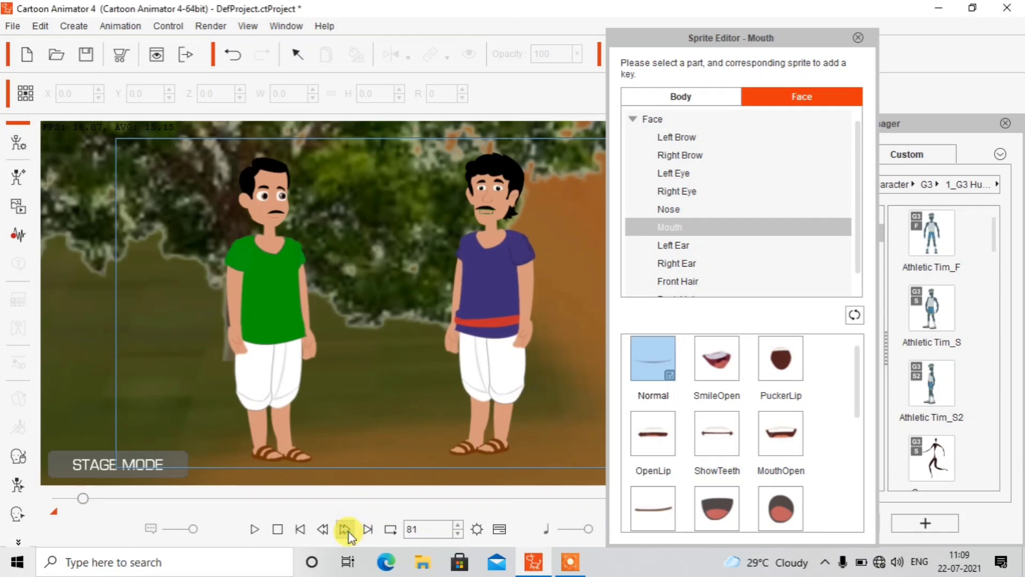
click(346, 529)
click(768, 433)
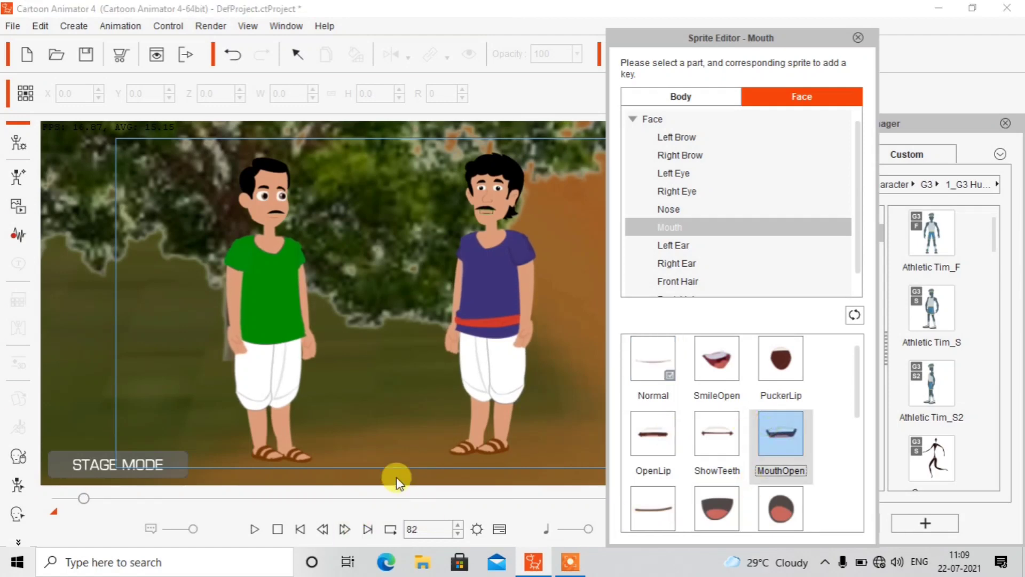
- Step forward to frame 91 and key the OpenLip mouth sprite on the purple-shirted character
click(346, 529)
click(346, 529)
click(346, 529)
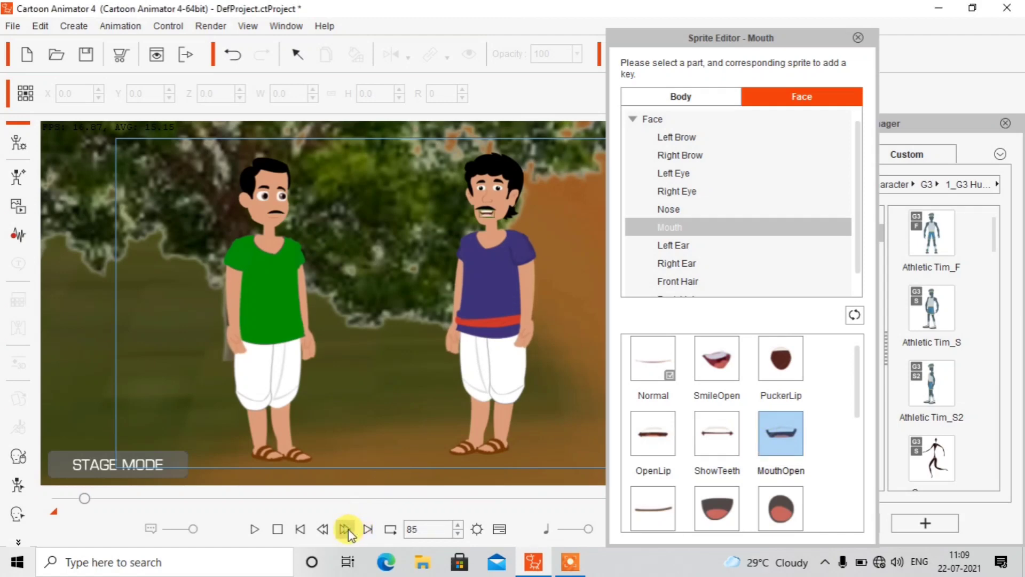
click(347, 529)
click(346, 529)
click(346, 529)
click(346, 529)
click(346, 530)
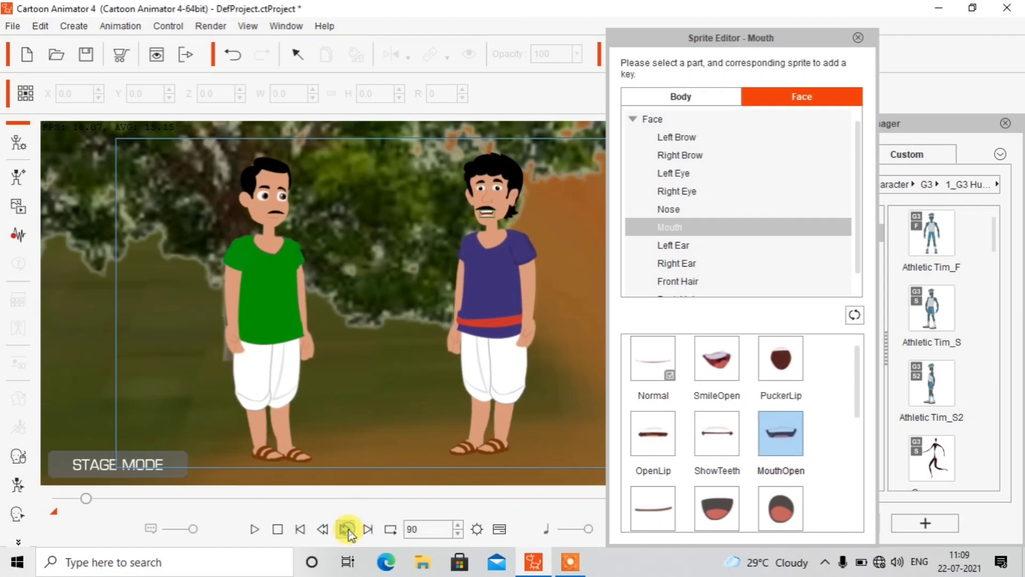
click(346, 529)
click(652, 434)
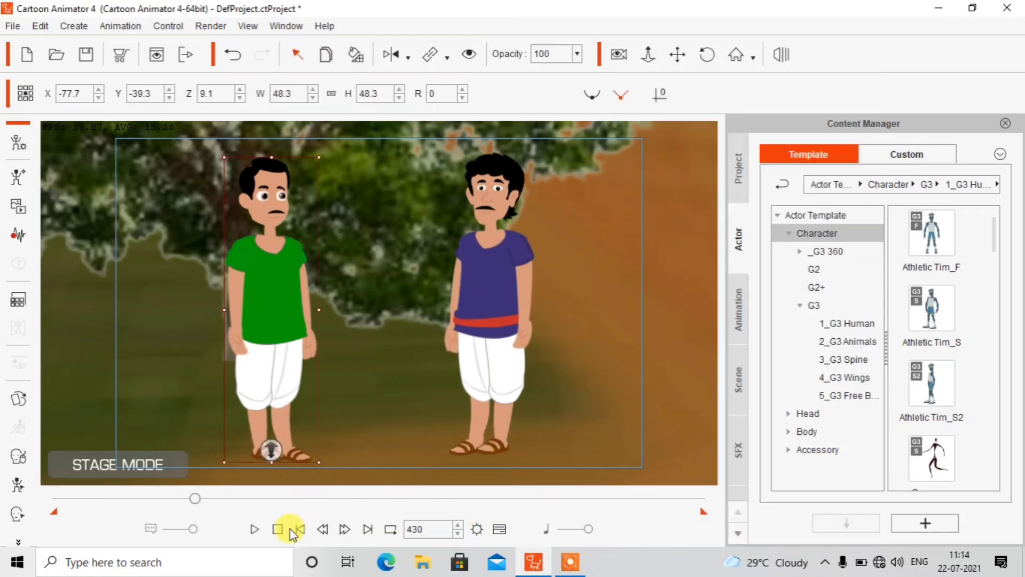
- Preview the dialogue scene from frame 1 in camera recording mode and rewind it to the start
click(300, 530)
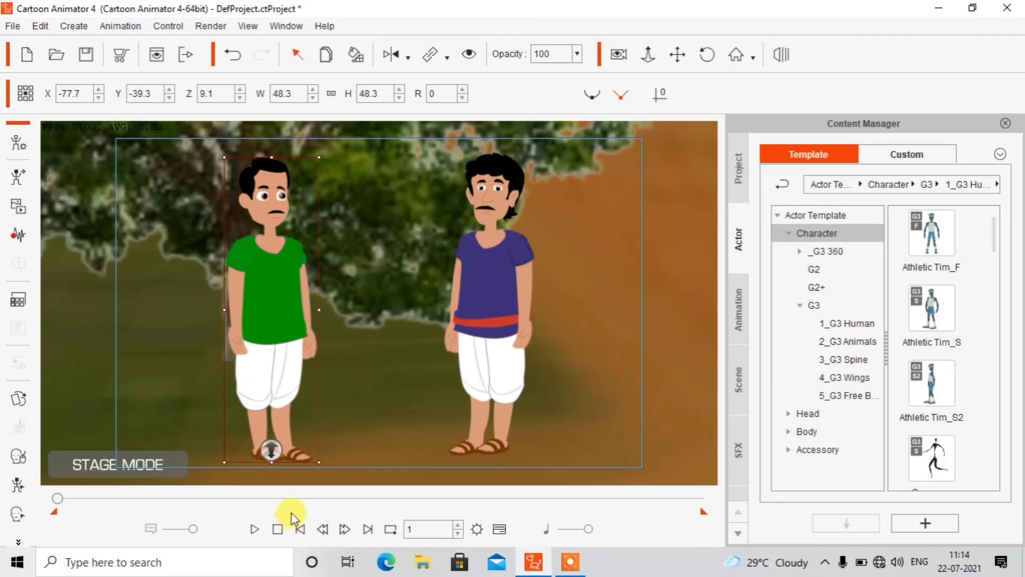
click(619, 57)
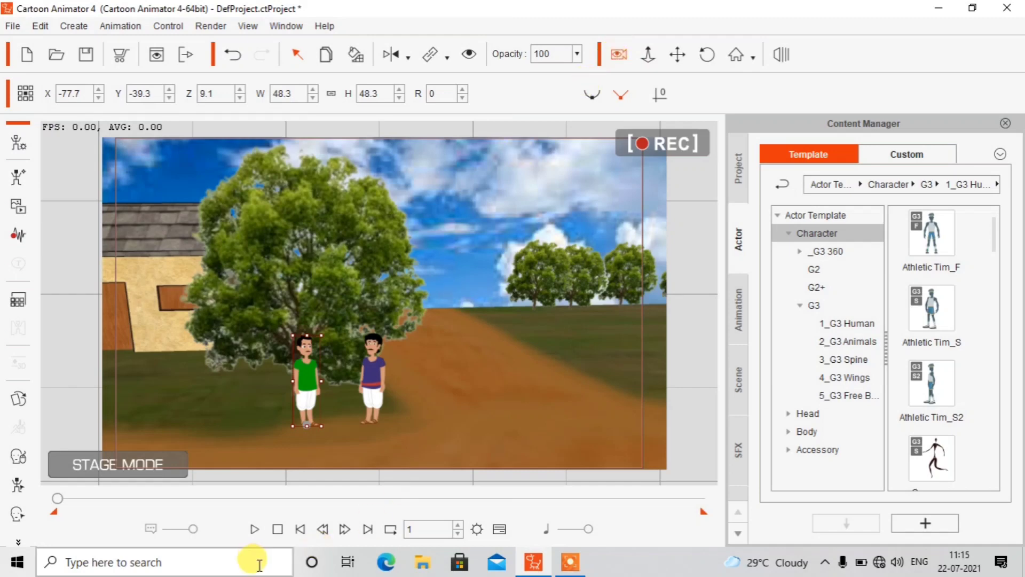
click(260, 530)
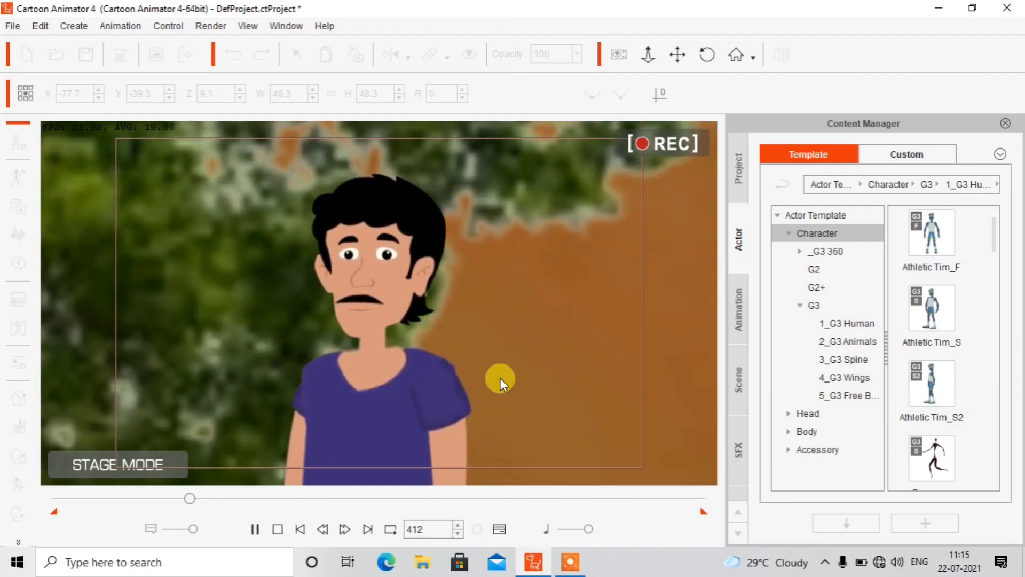
click(256, 530)
click(299, 529)
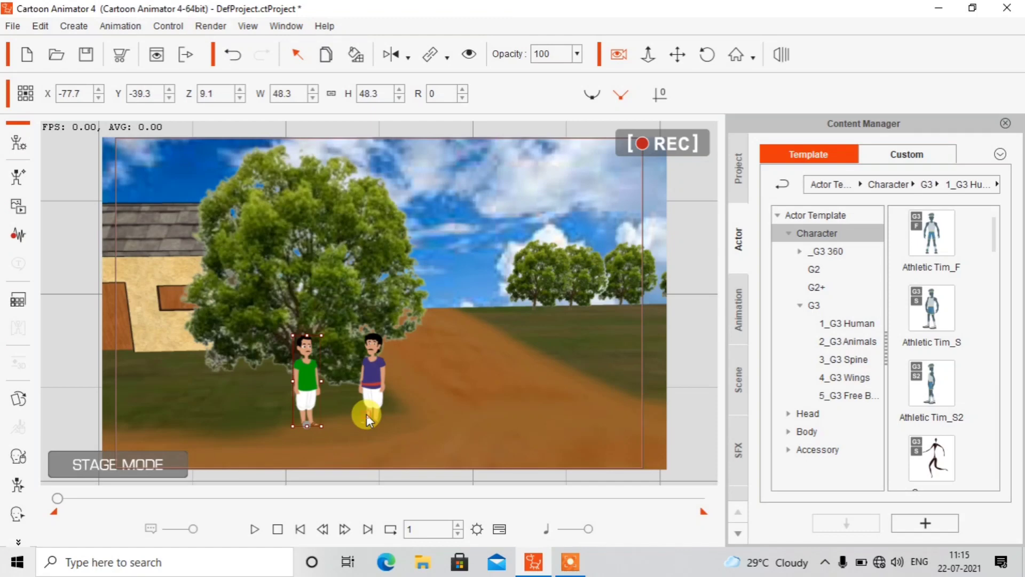
right_click(366, 414)
click(572, 414)
click(572, 414)
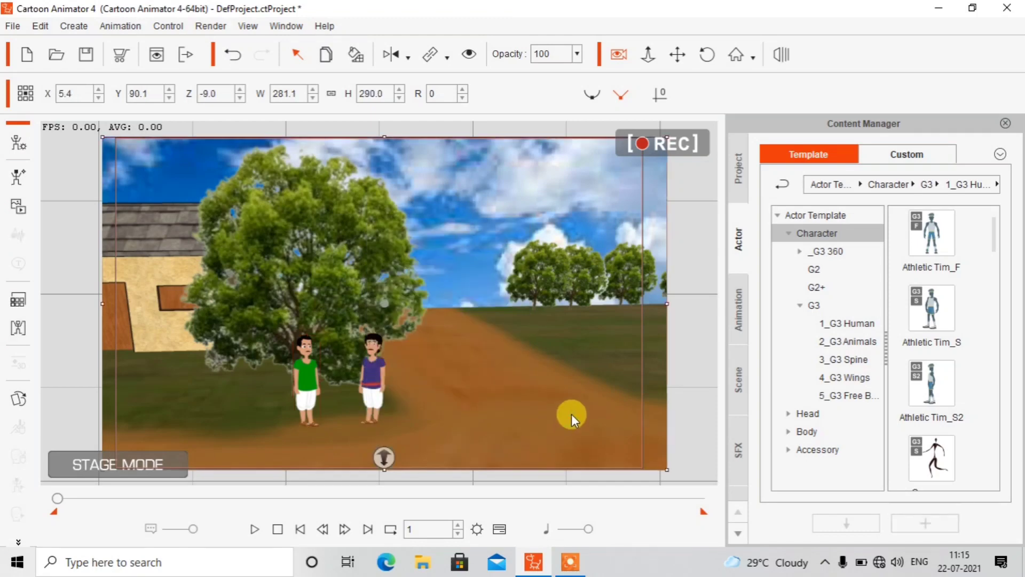